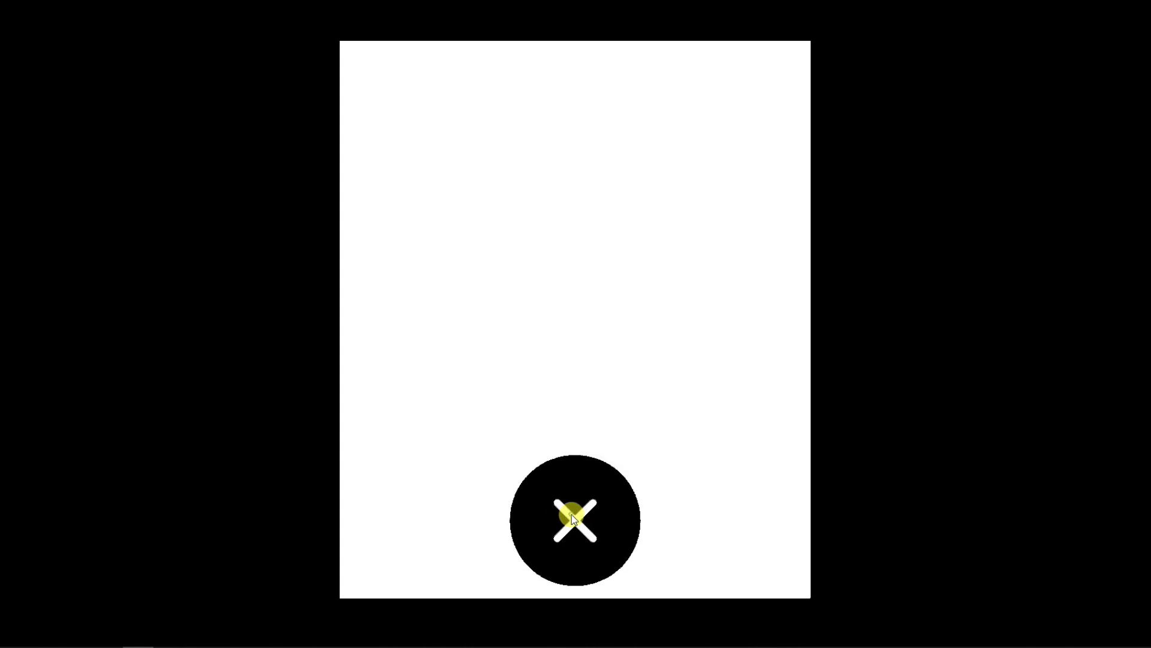
Step: Toggle the prototype's floating menu open and closed repeatedly, ending on the X button
click(571, 513)
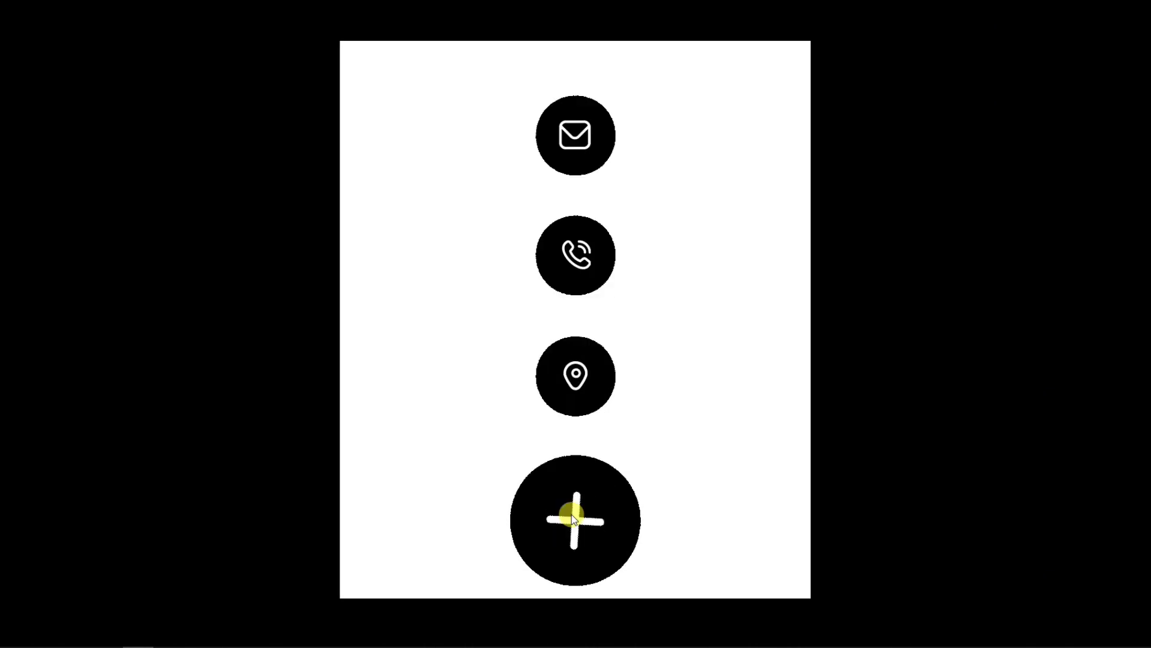
click(571, 513)
click(571, 513)
click(571, 513)
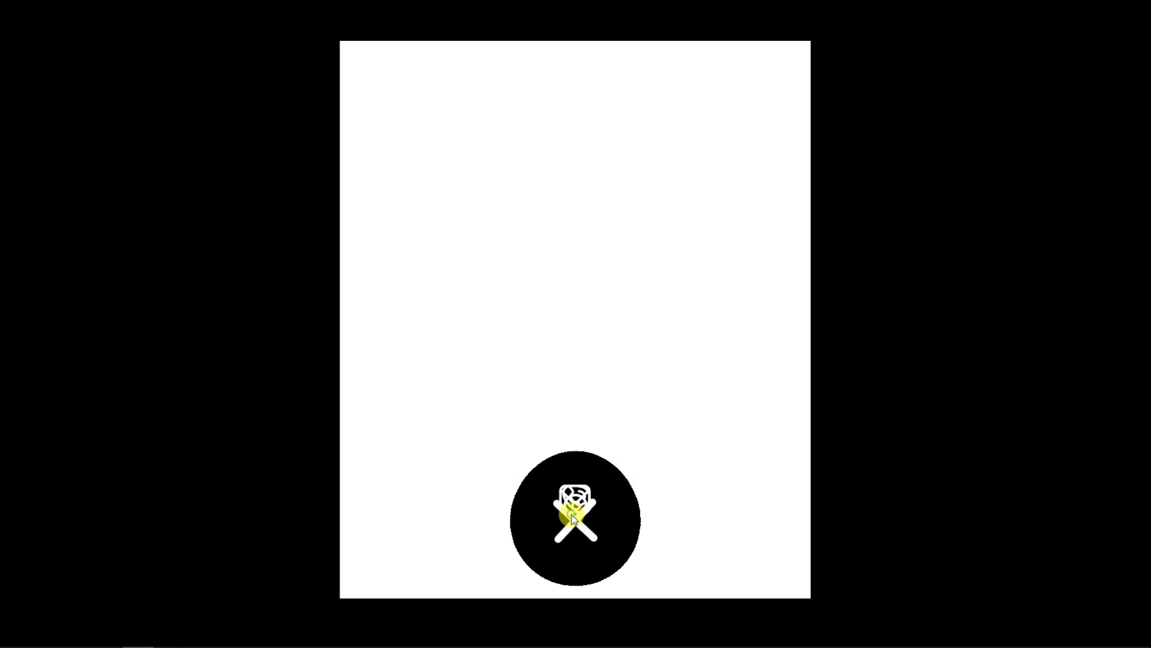
click(570, 514)
click(571, 513)
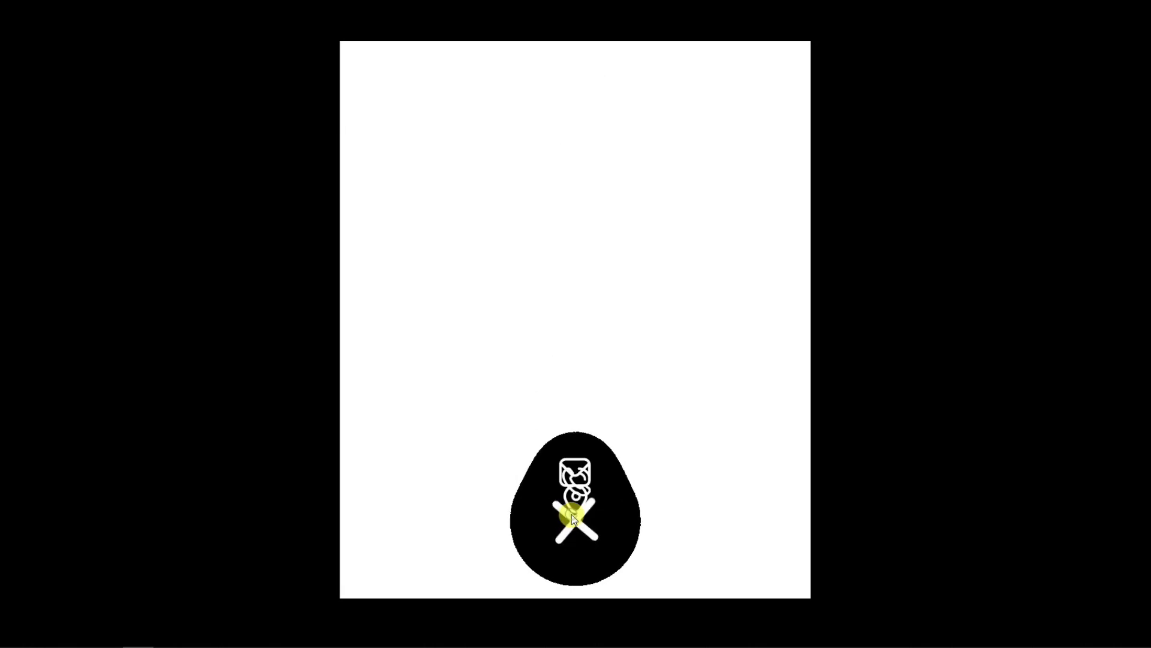
click(571, 513)
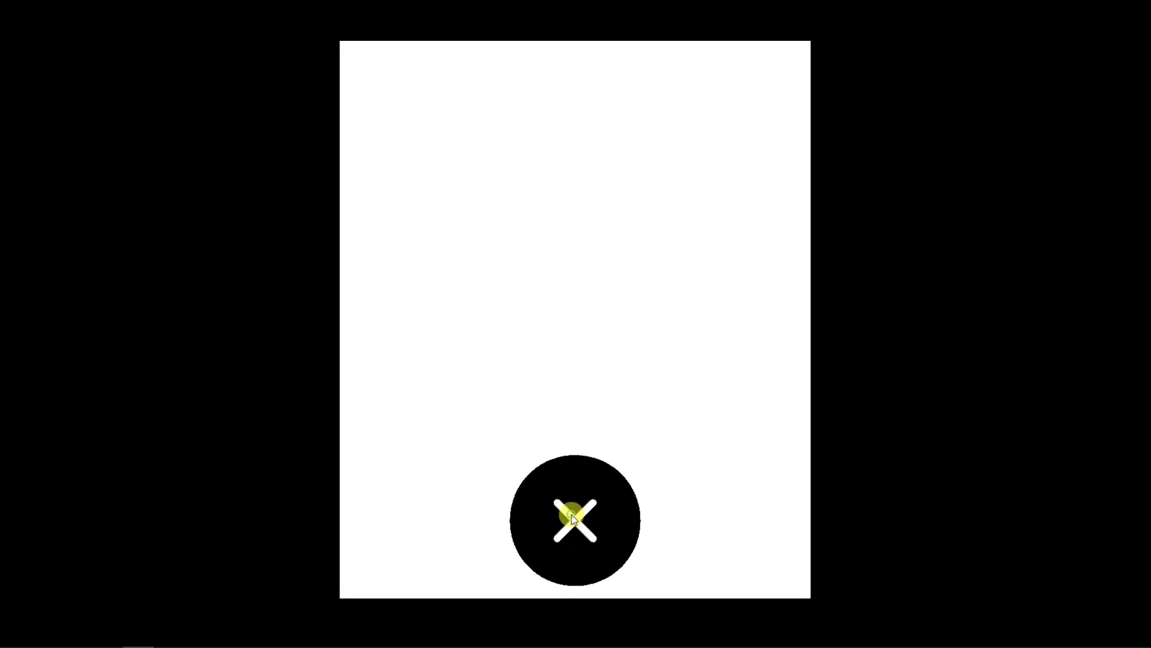
click(571, 514)
click(571, 513)
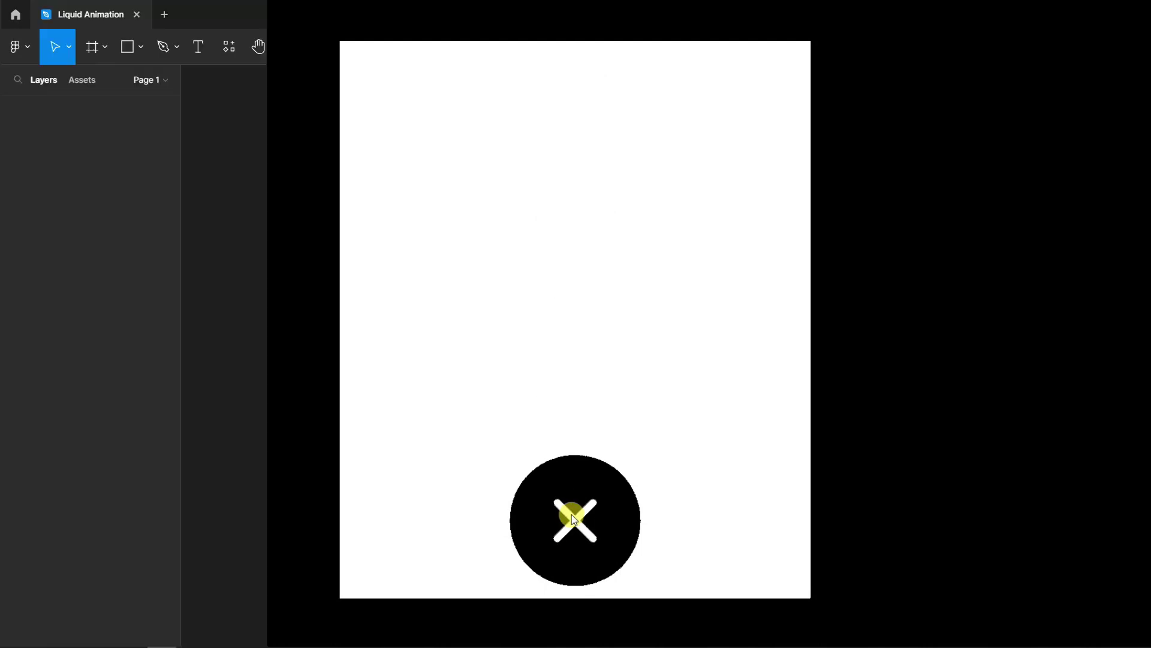
Step: Draw an empty Frame 1 of about 326×386 on the canvas and zoom in
click(92, 46)
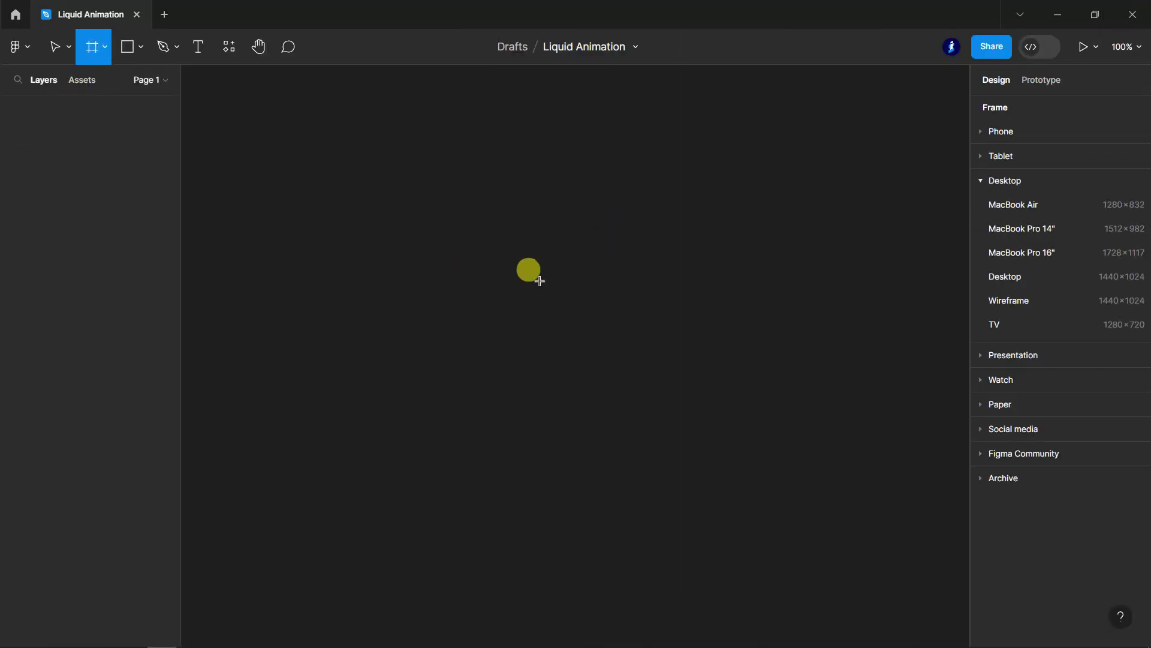
mouse_move(625, 350)
mouse_down()
mouse_move(687, 490)
mouse_move(678, 474)
mouse_up()
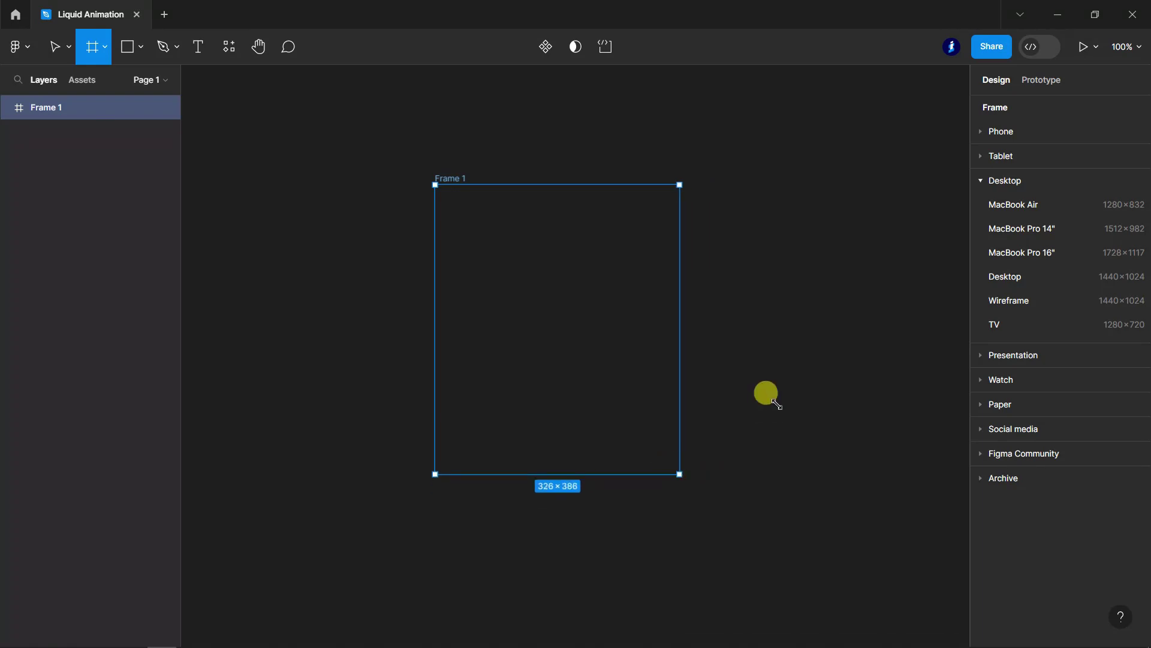
click(779, 407)
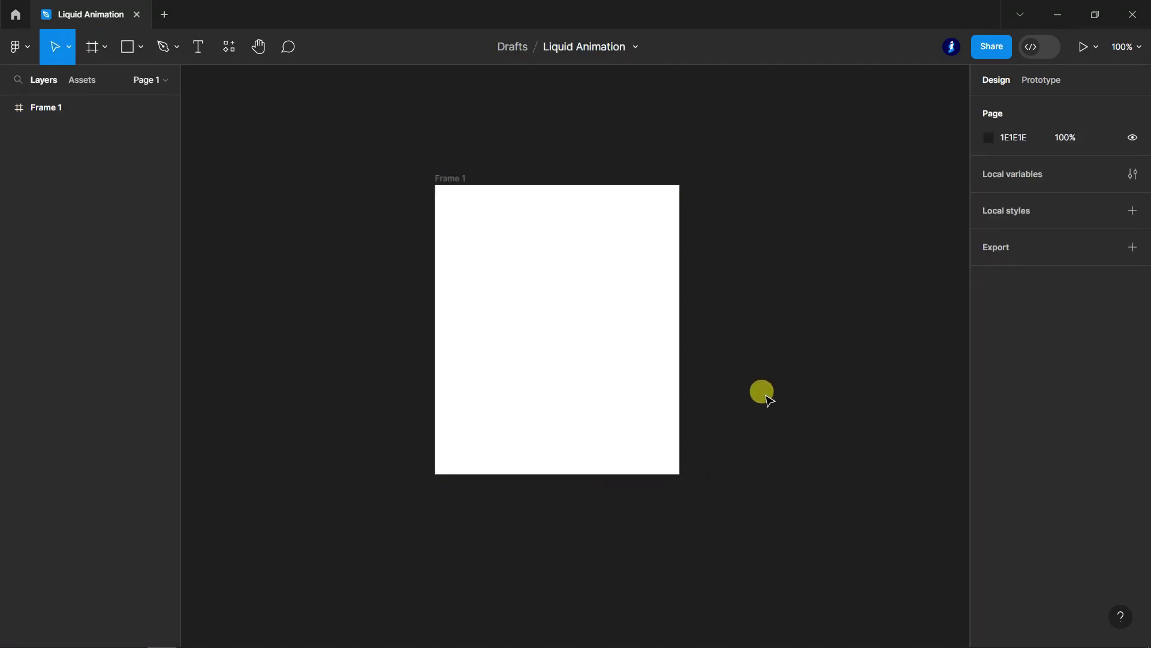
scroll(770, 400, up, 3)
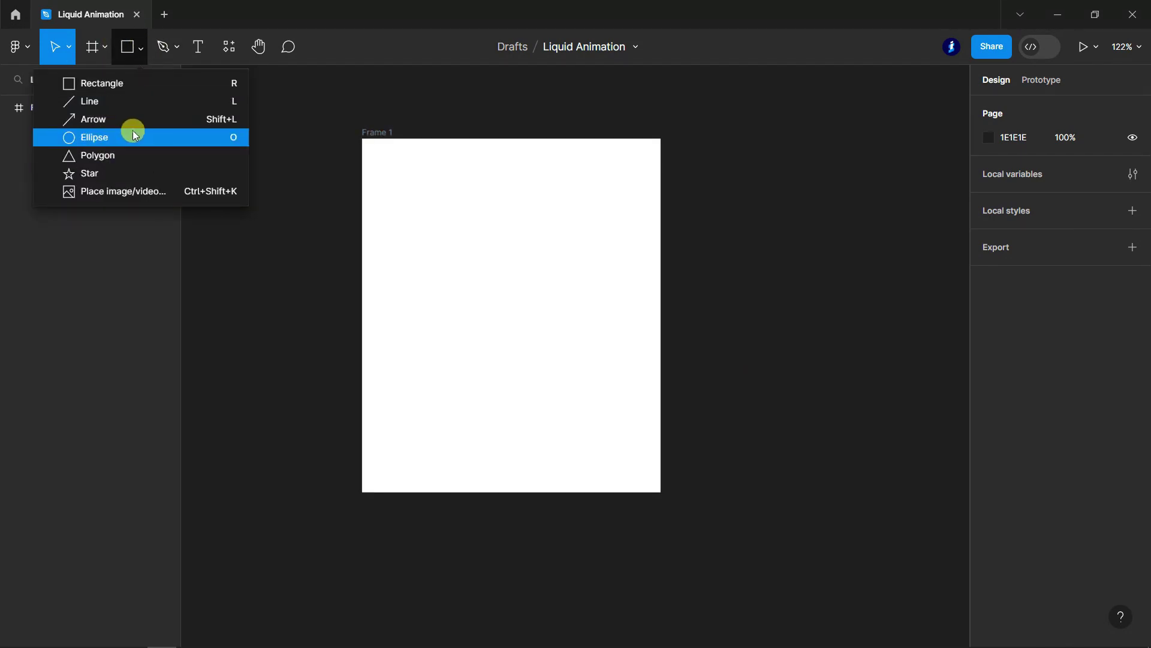
Step: Draw a 100×100 circle near the frame's bottom centre and fill it black (000000)
click(134, 136)
drag(467, 353, 552, 450)
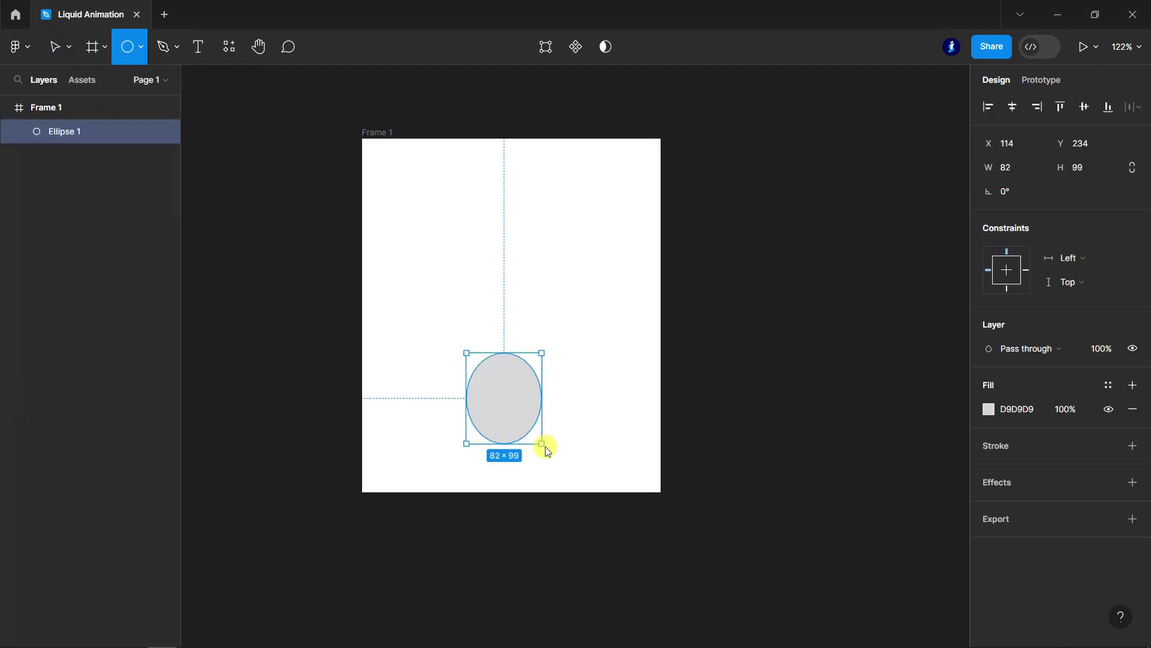
drag(517, 408, 517, 421)
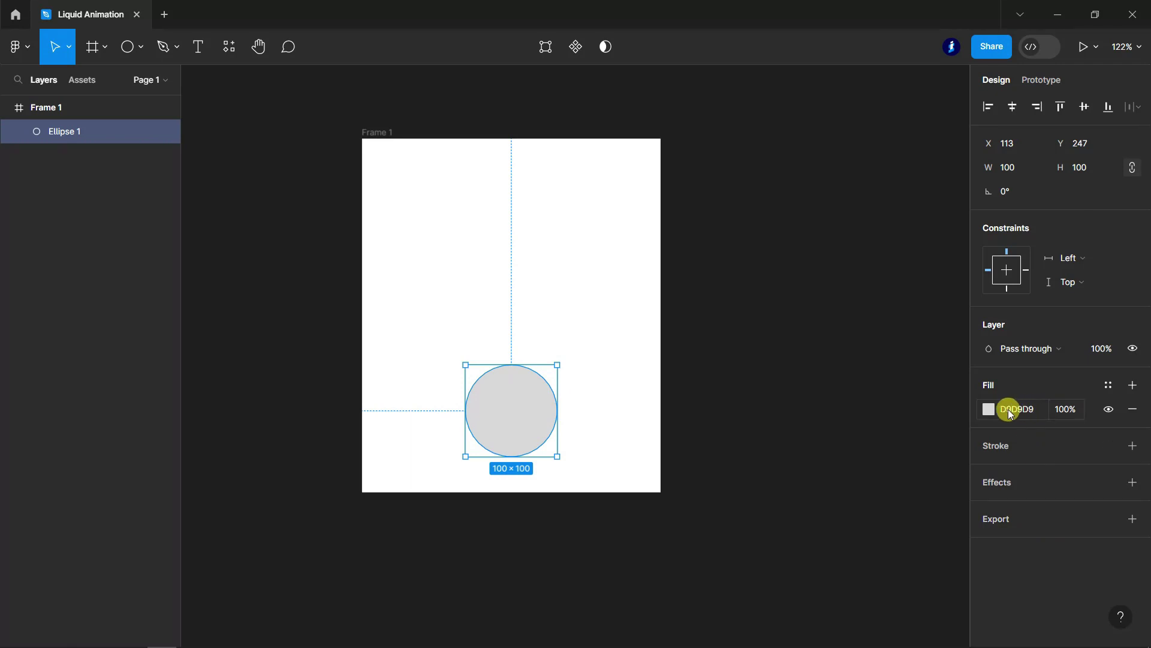
click(989, 409)
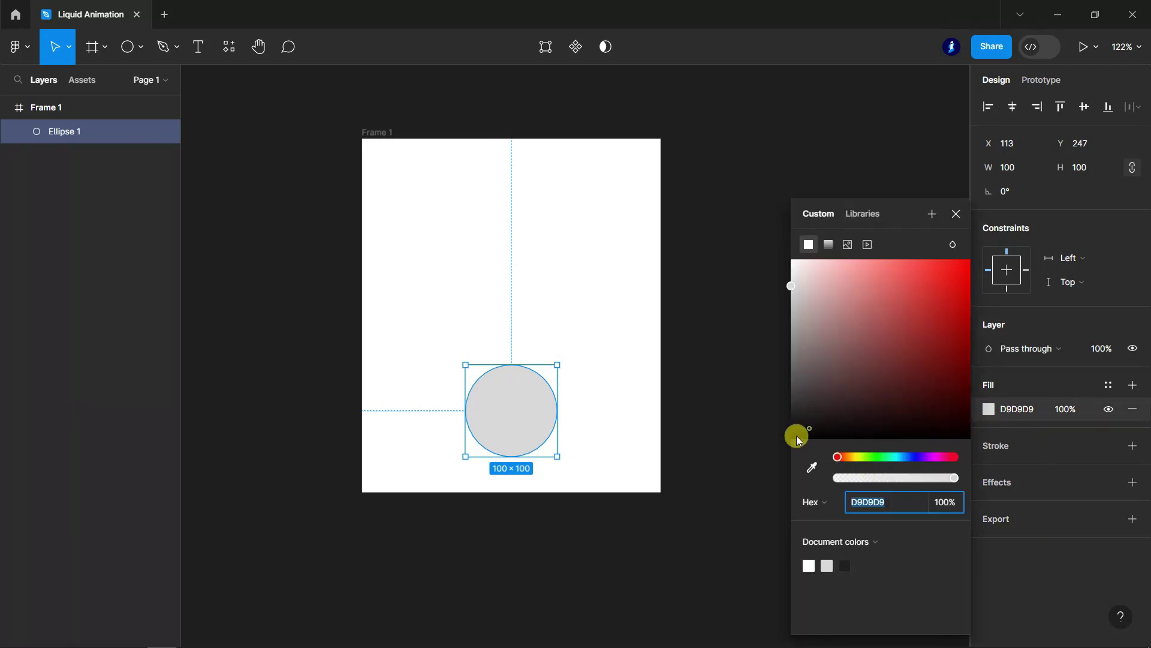
drag(796, 435, 771, 443)
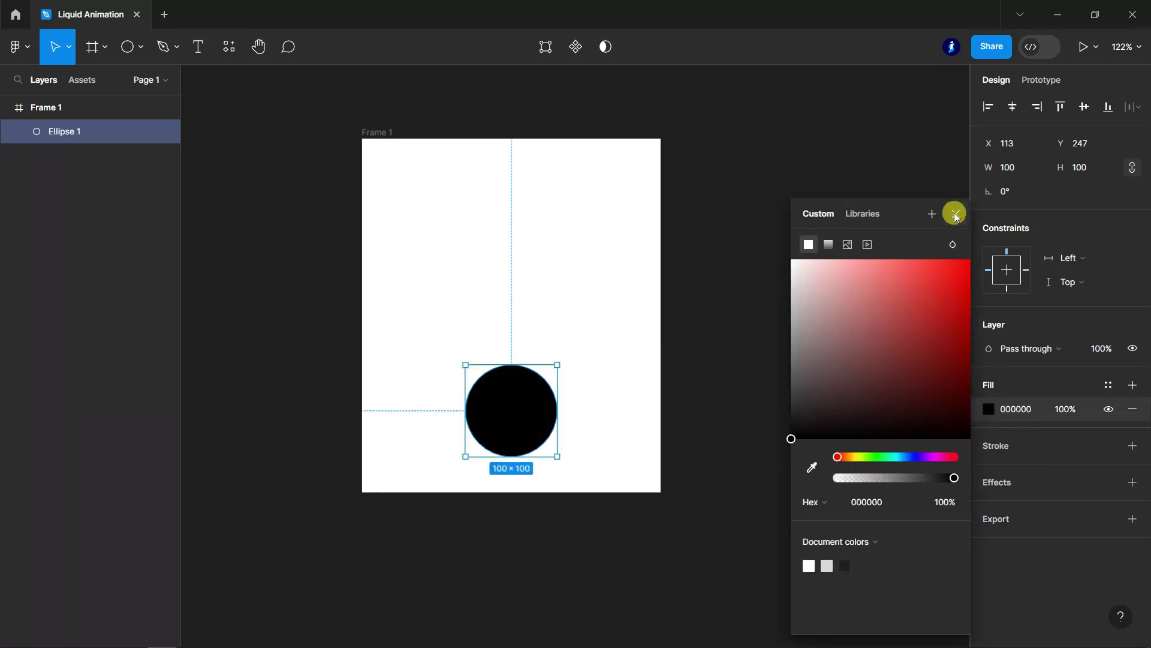
click(956, 215)
click(786, 357)
scroll(550, 499, up, 5)
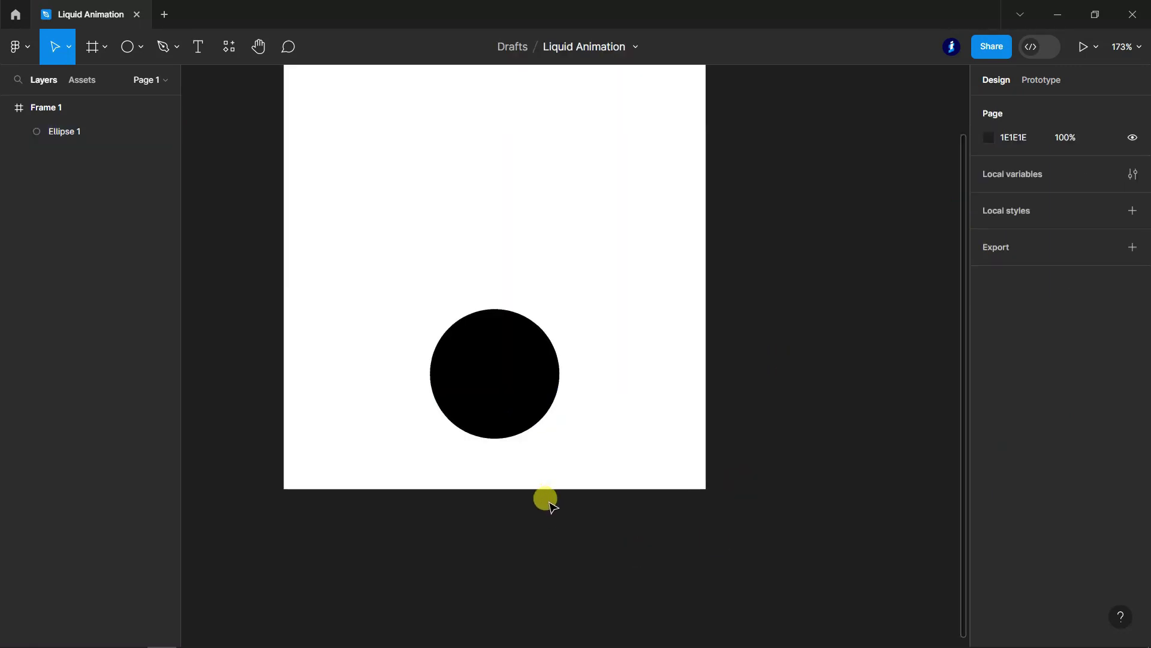
Step: Duplicate the circle upward, shrink the copy to 65×65, and centre it above the original
scroll(550, 504, down, 6)
drag(529, 393, 529, 330)
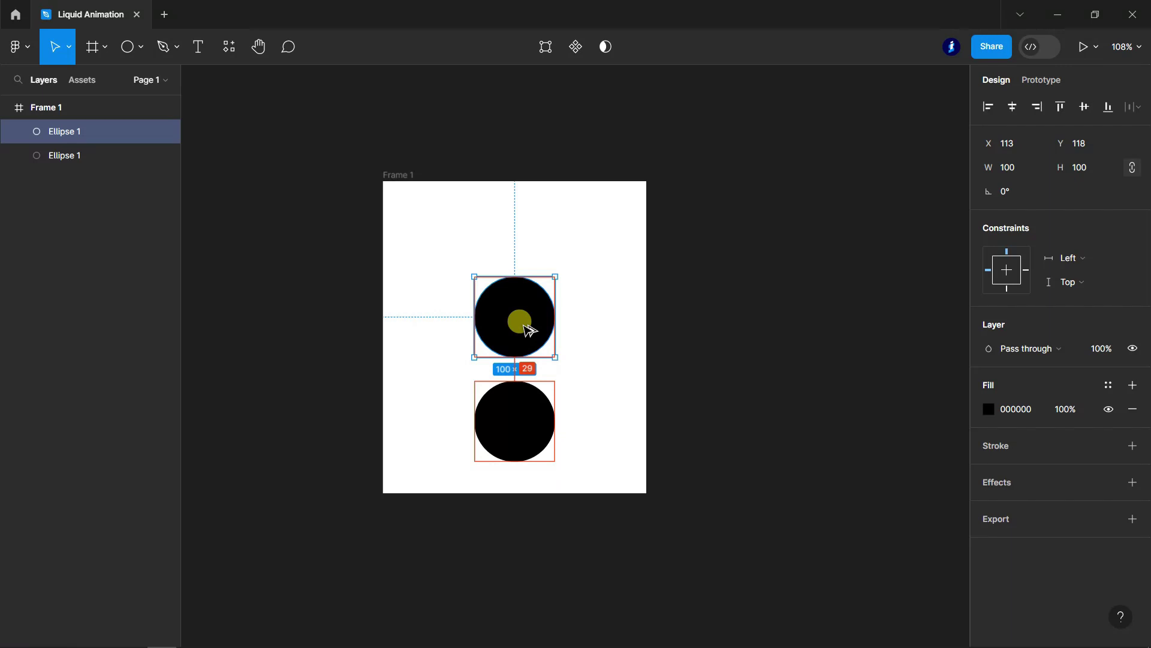
scroll(540, 308, up, 2)
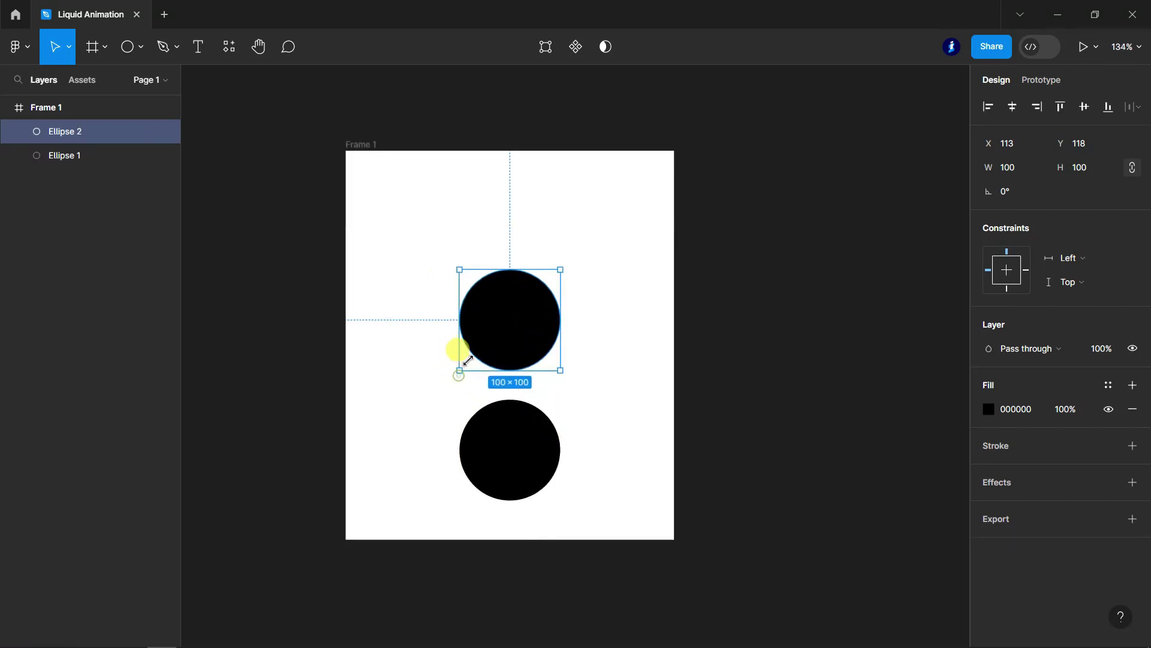
drag(468, 360, 494, 330)
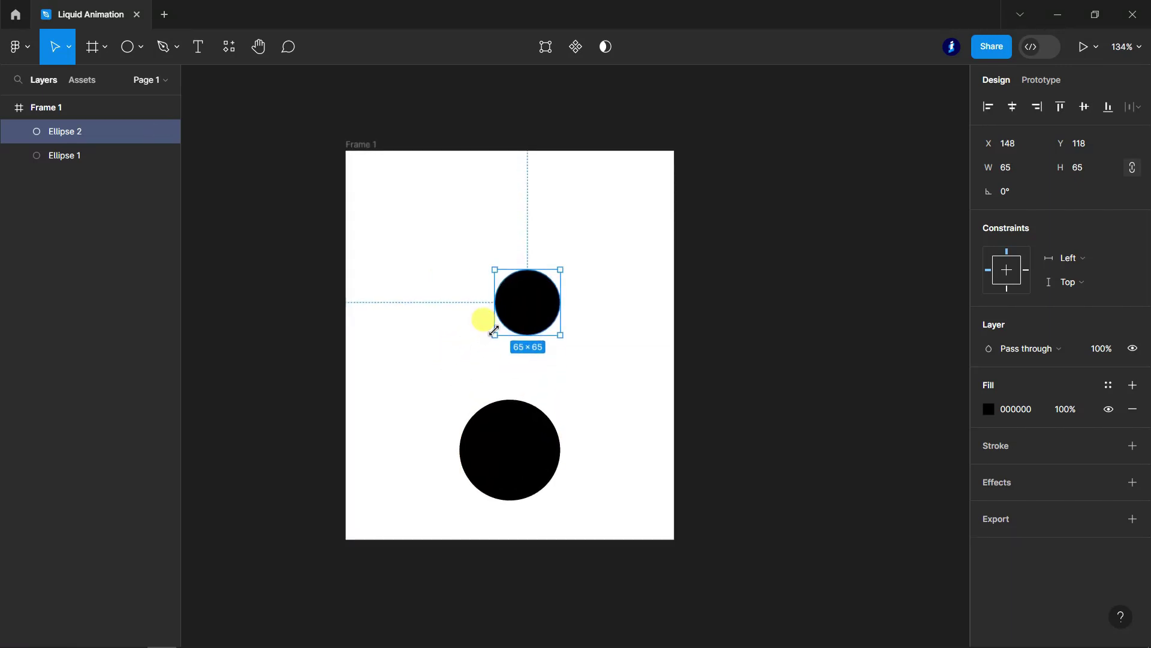
drag(531, 312, 512, 327)
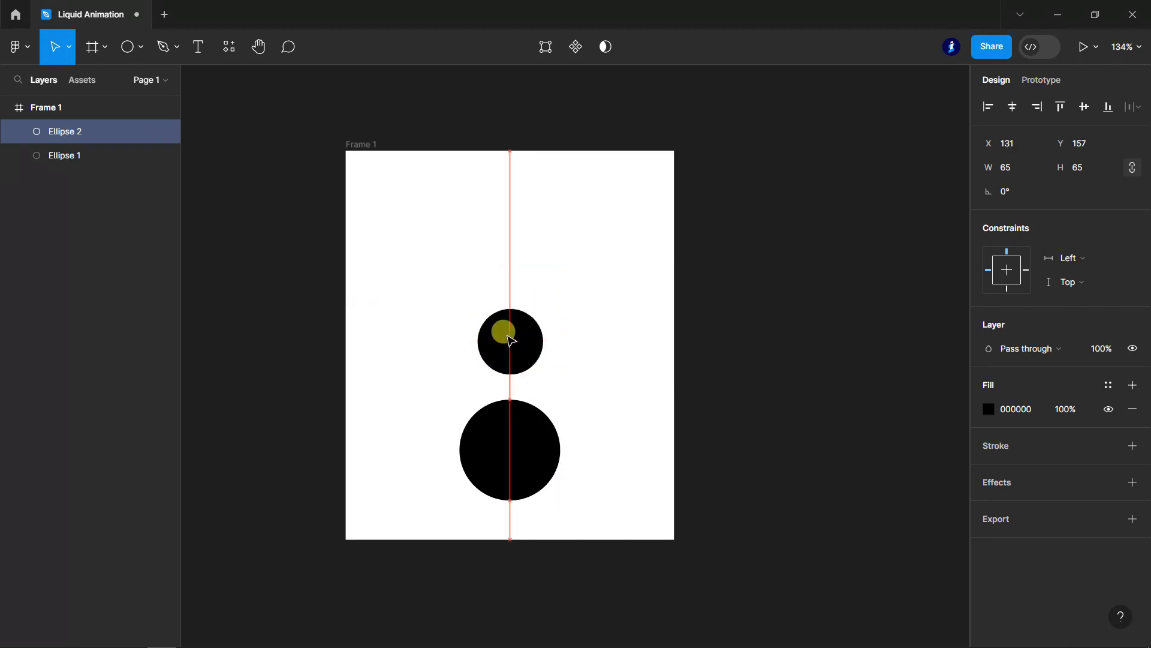
Step: Duplicate the small circle higher up for a third circle, then fit the frame in view
drag(511, 327, 518, 229)
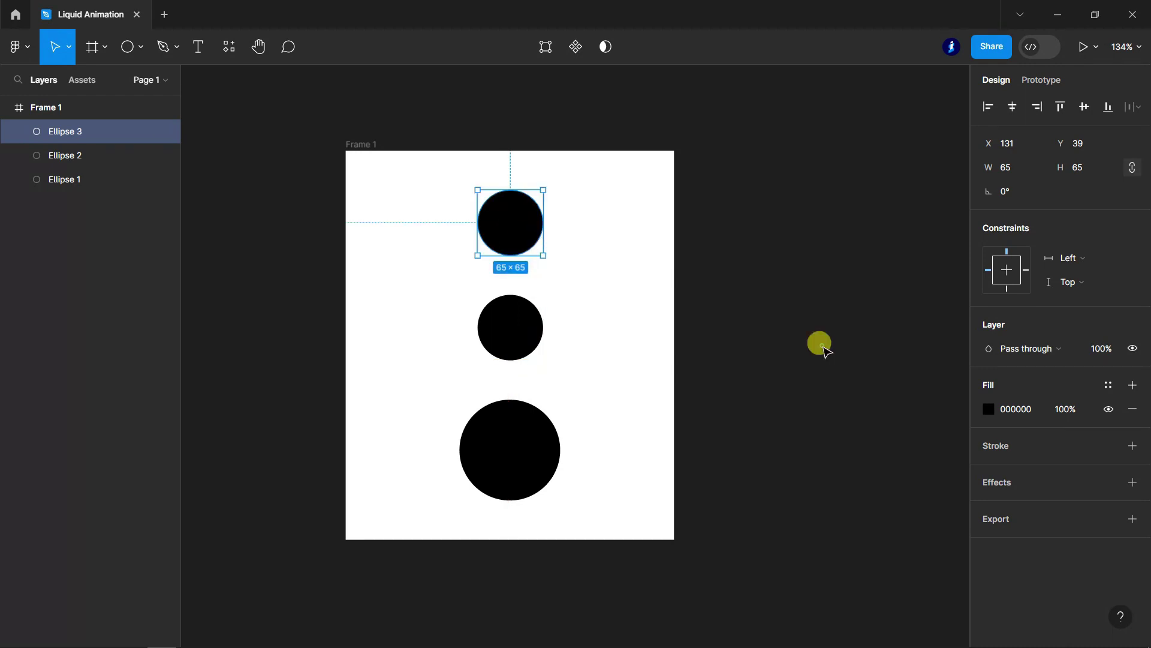
click(819, 342)
key(shift+1)
ctrl+scroll(702, 481, up, 5)
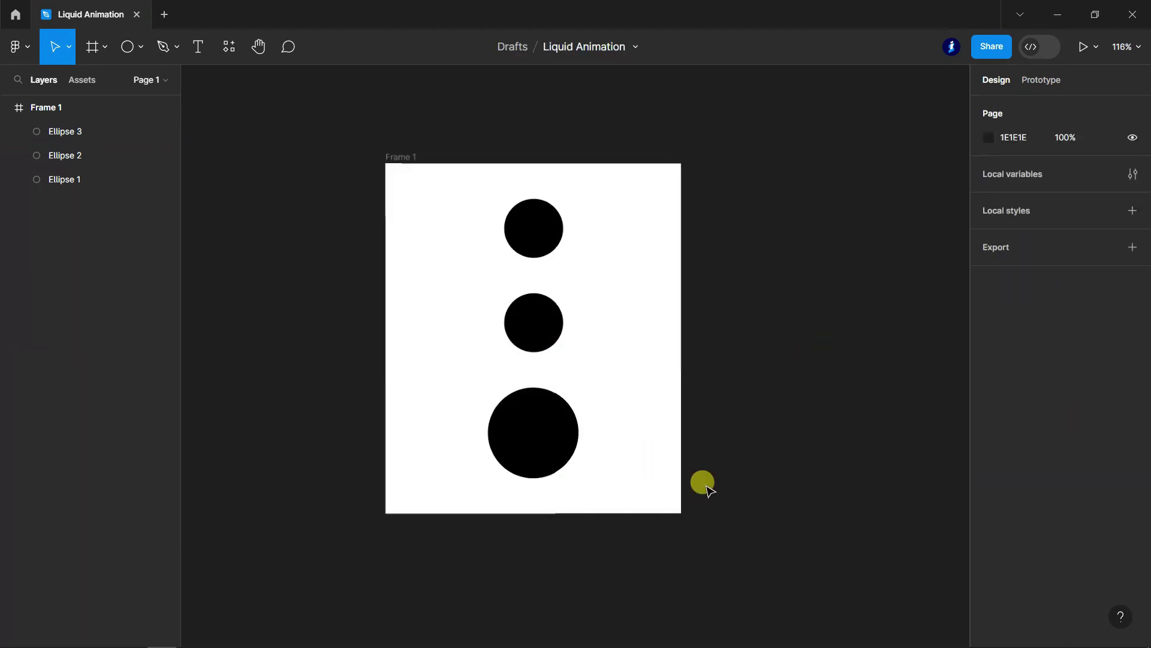
Step: Give all three selected circles a Layer blur effect of 10
click(57, 180)
shift+click(64, 157)
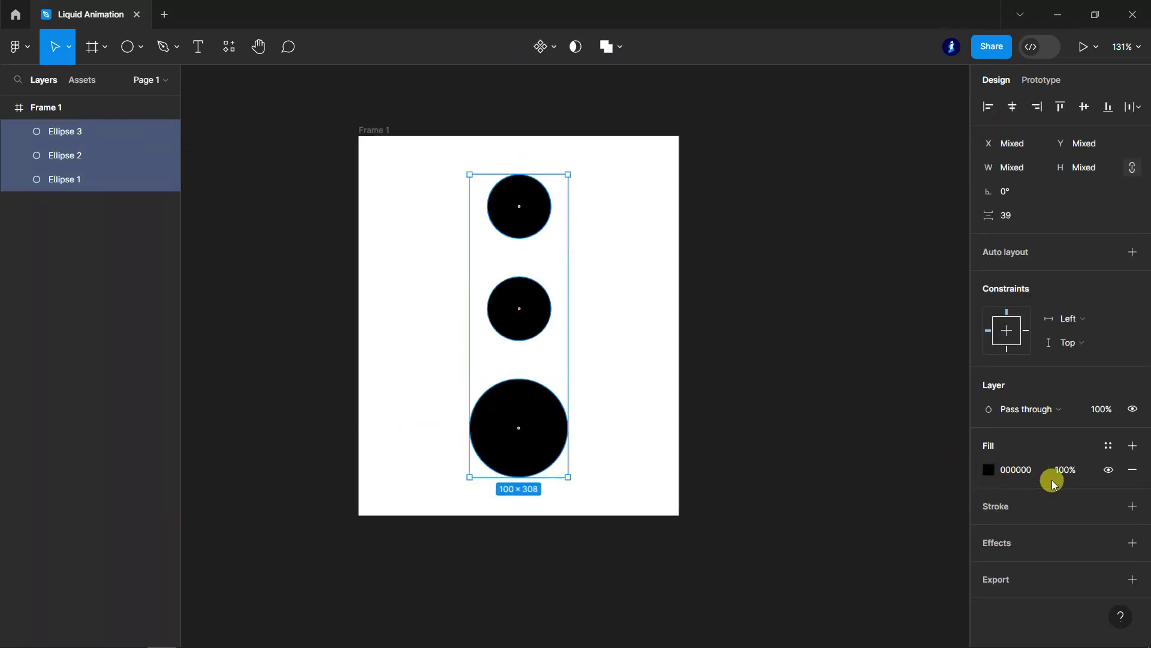
click(1132, 543)
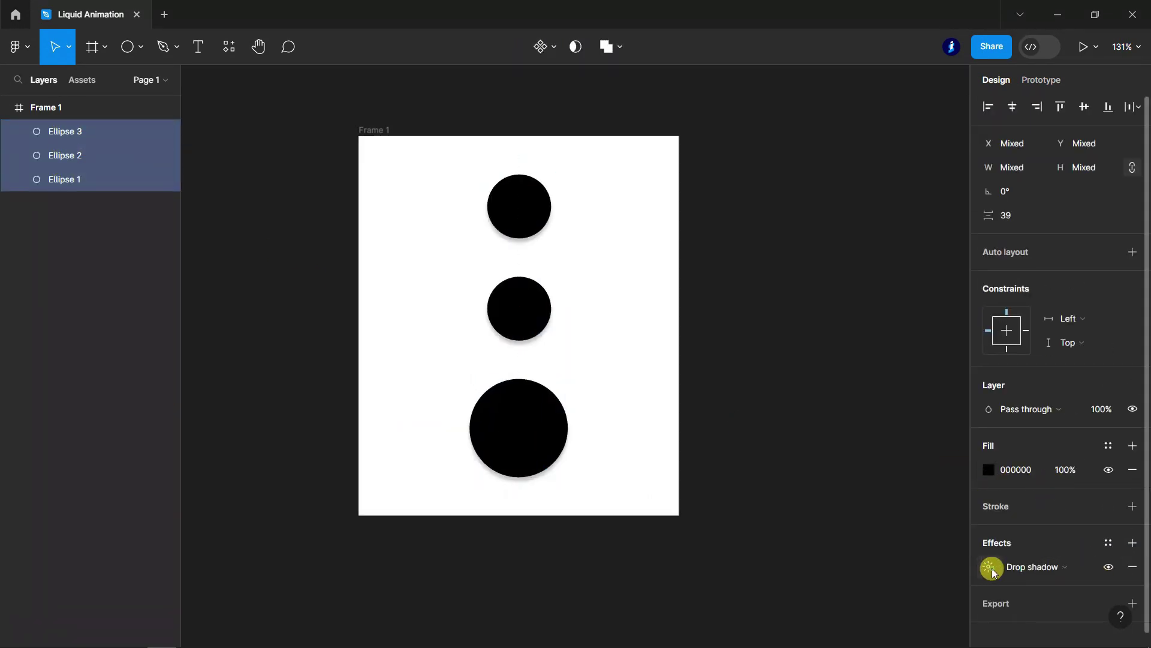
click(990, 567)
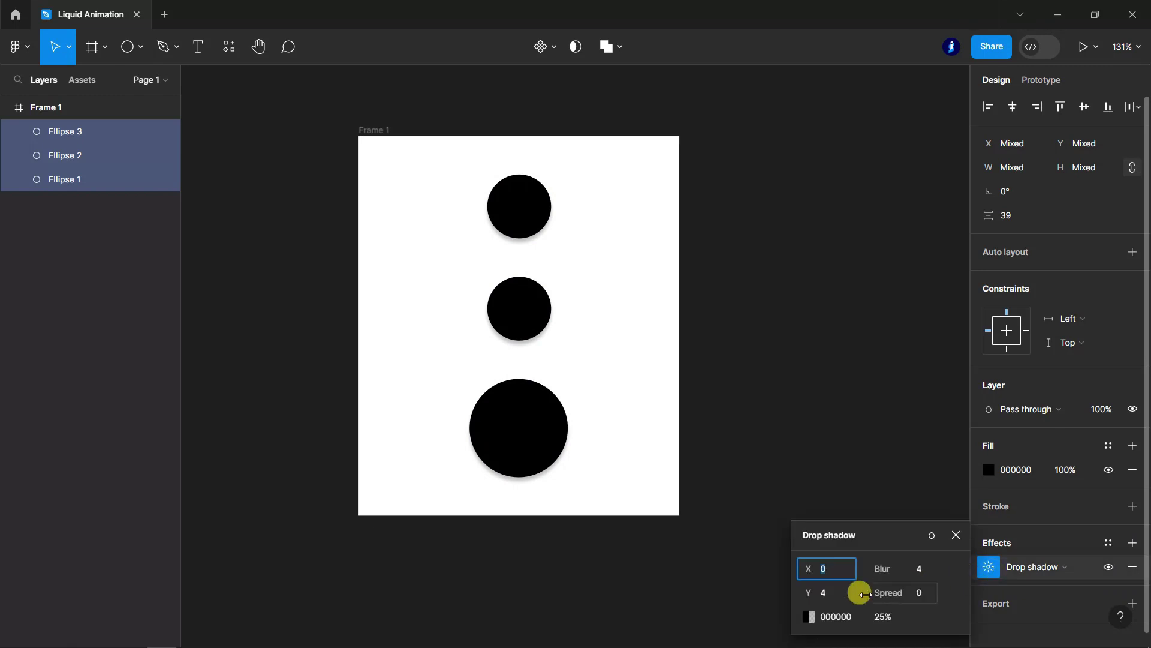
click(1088, 567)
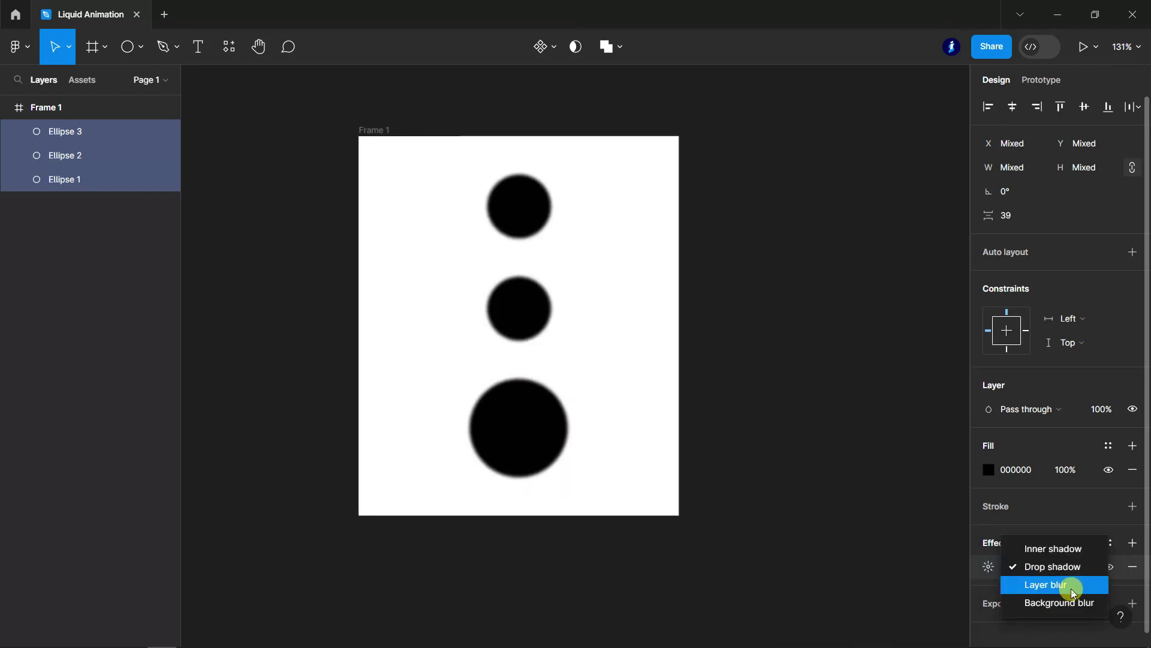
click(1046, 585)
click(989, 567)
click(842, 604)
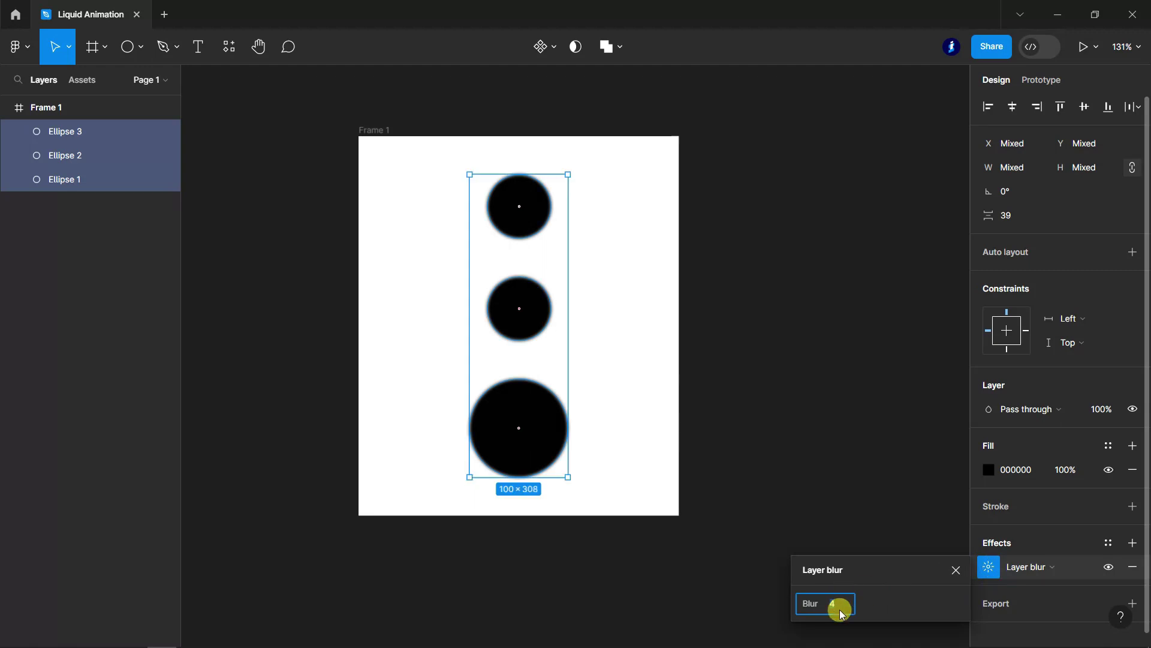
text(8)
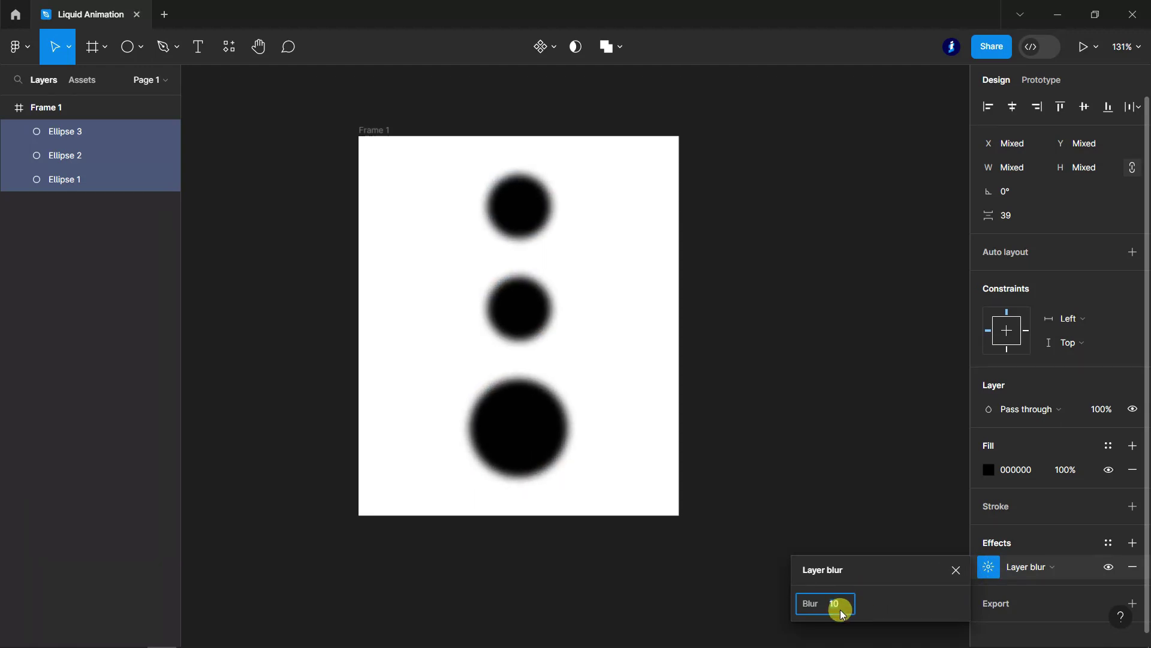
click(961, 569)
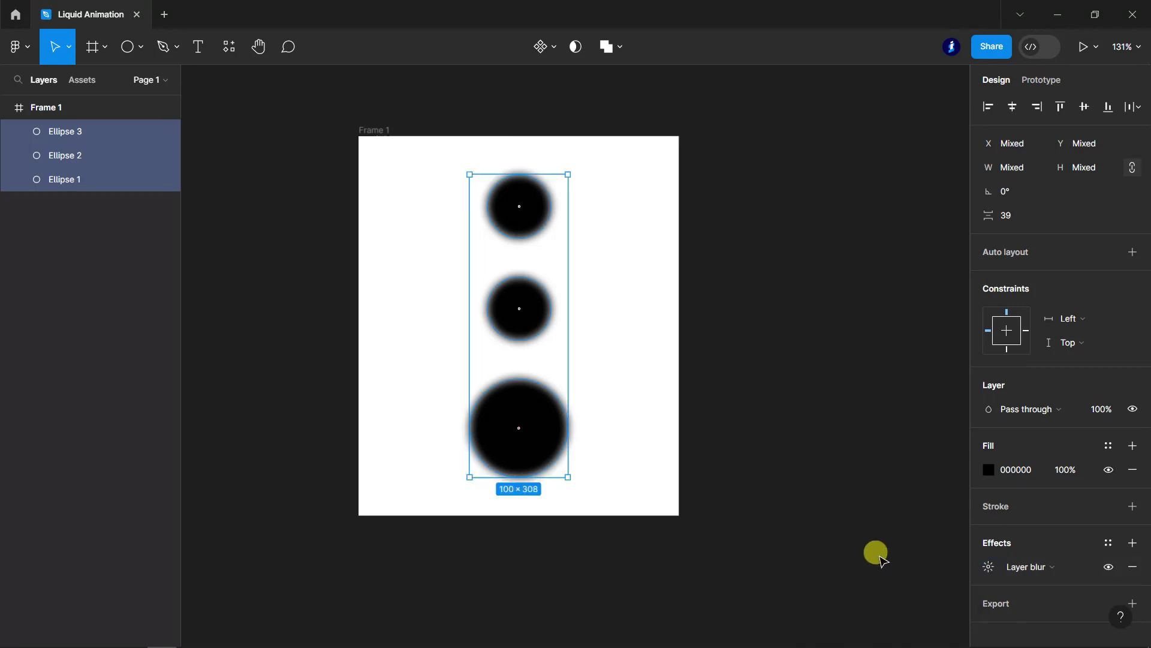
Step: Draw a rectangle covering the frame and try the Color dodge blend mode on it
click(141, 51)
click(107, 83)
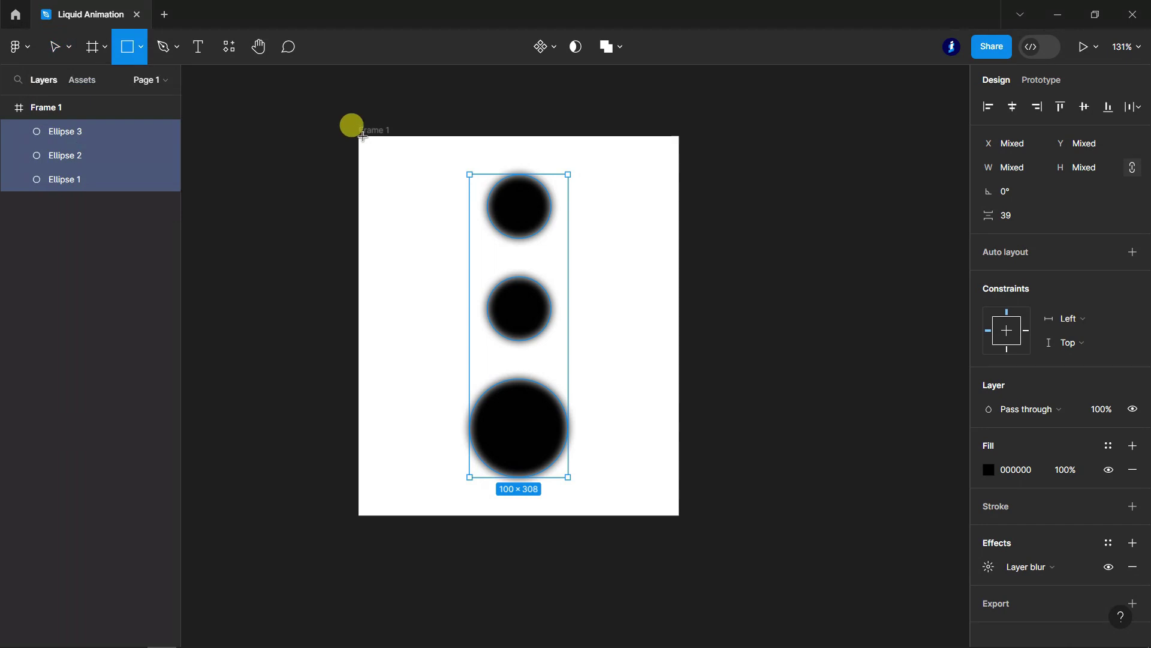
drag(358, 137, 681, 515)
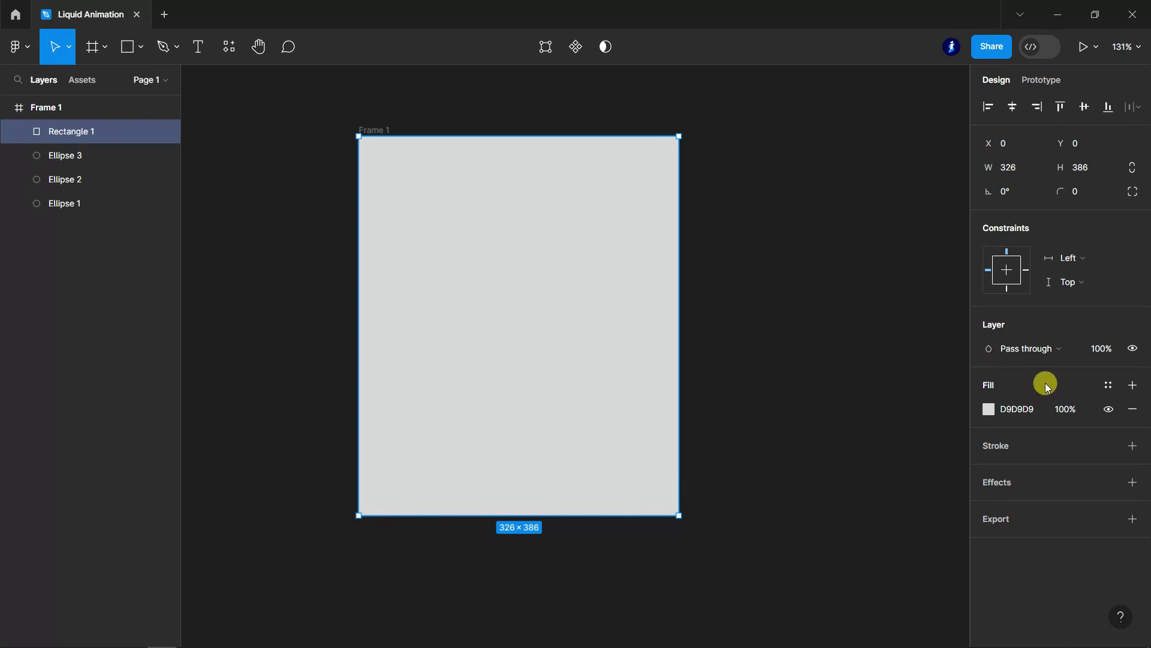
click(1072, 349)
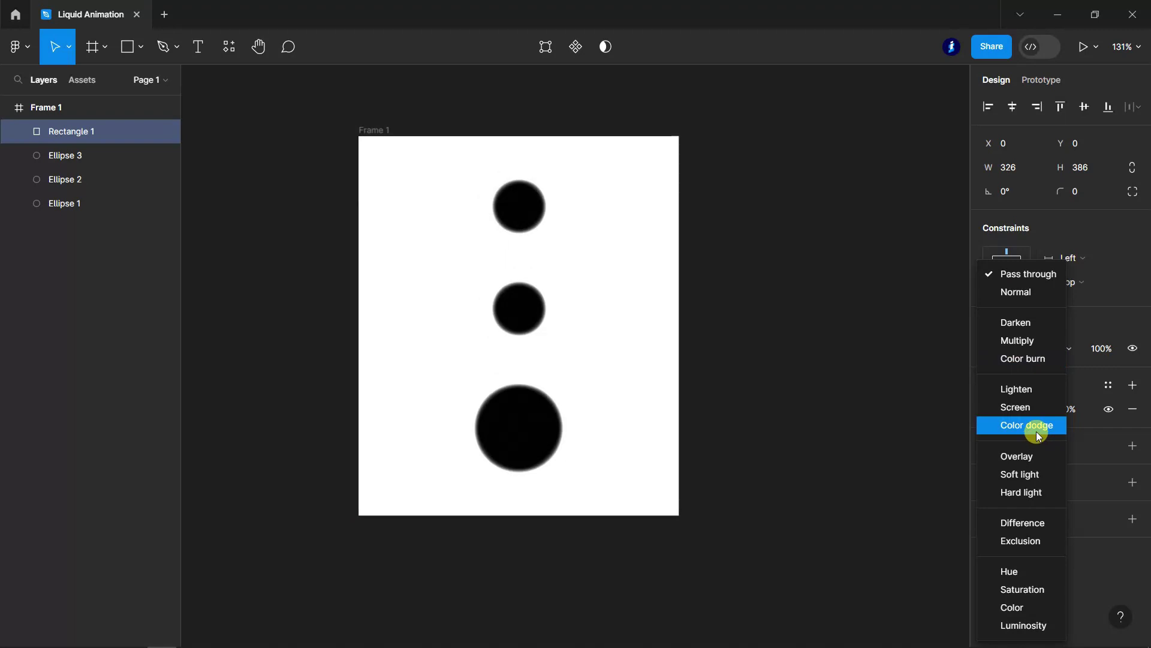
click(1036, 430)
Step: Draw a full-frame rectangle with 000000 fill at 100% and Color burn blend mode
click(127, 47)
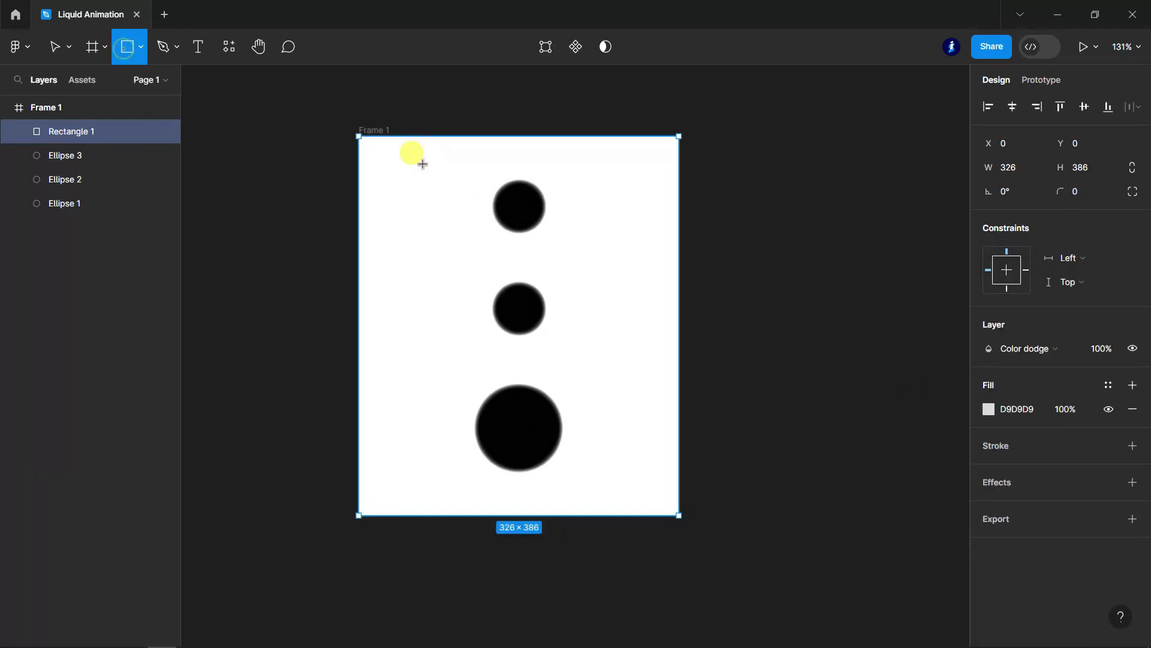
drag(358, 137, 682, 515)
text(0000)
key(Return)
click(1062, 410)
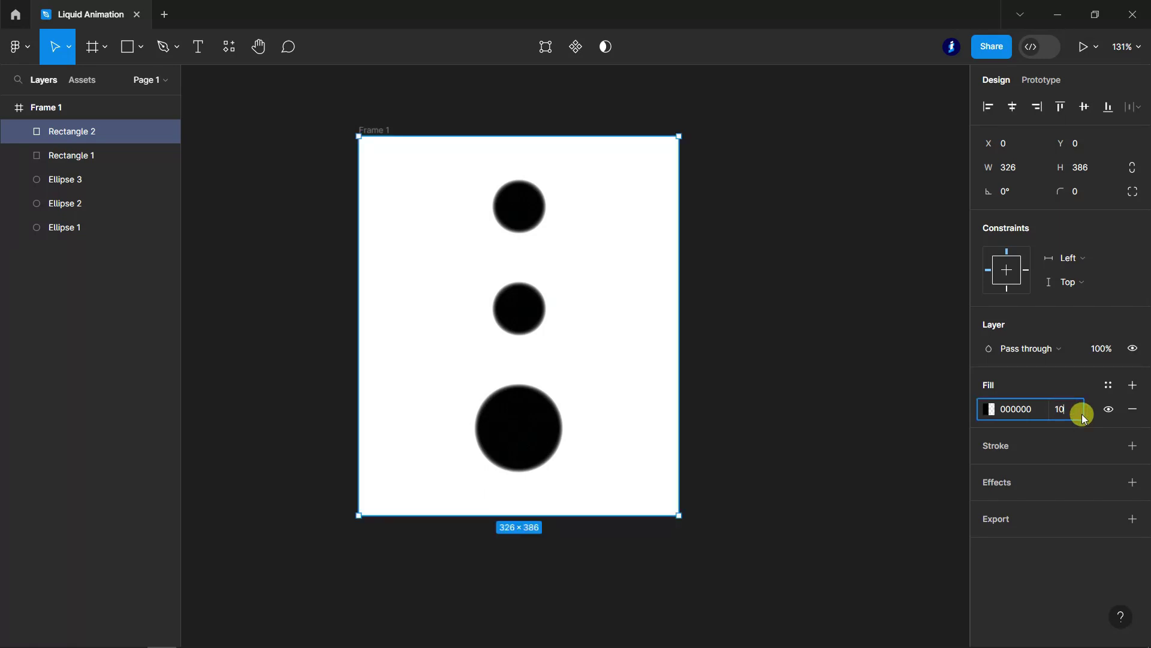
key(Return)
click(1065, 348)
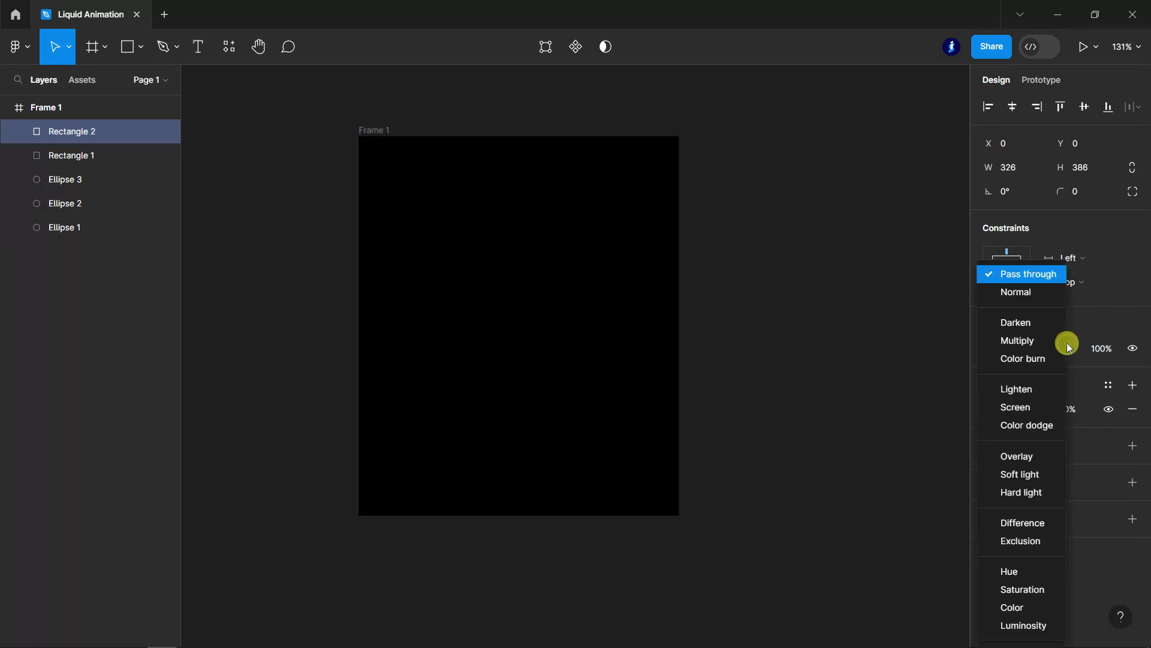
click(1058, 359)
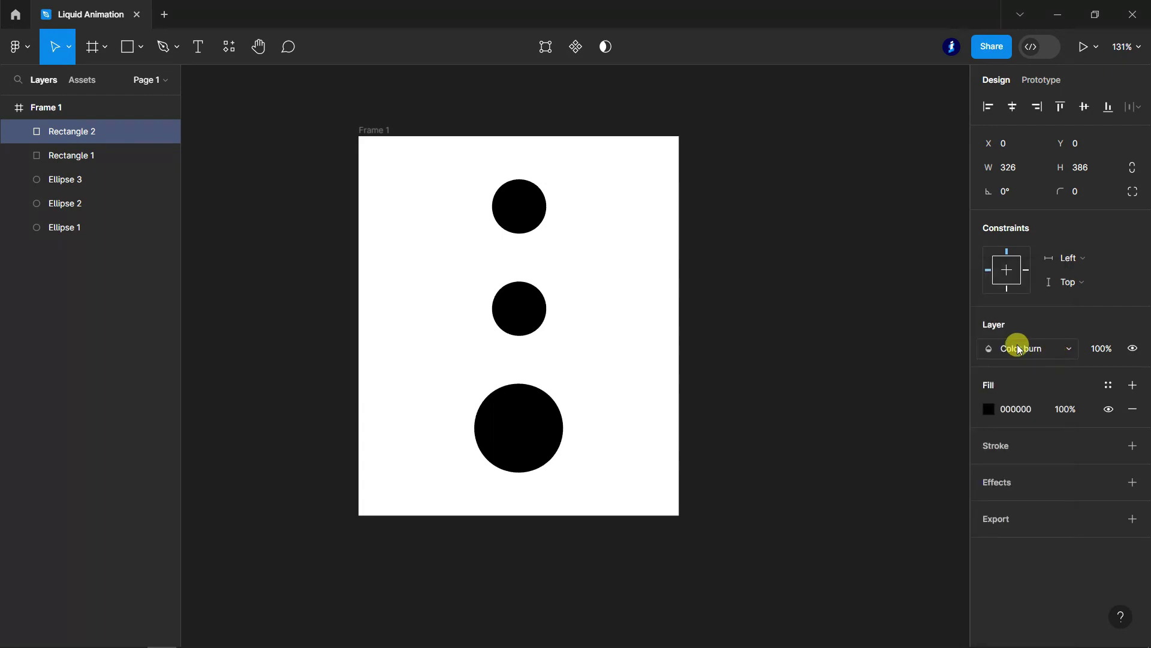
Step: Drag Ellipse 2 toward the bottom circle to preview the merge, then leave it centred
click(64, 179)
click(69, 204)
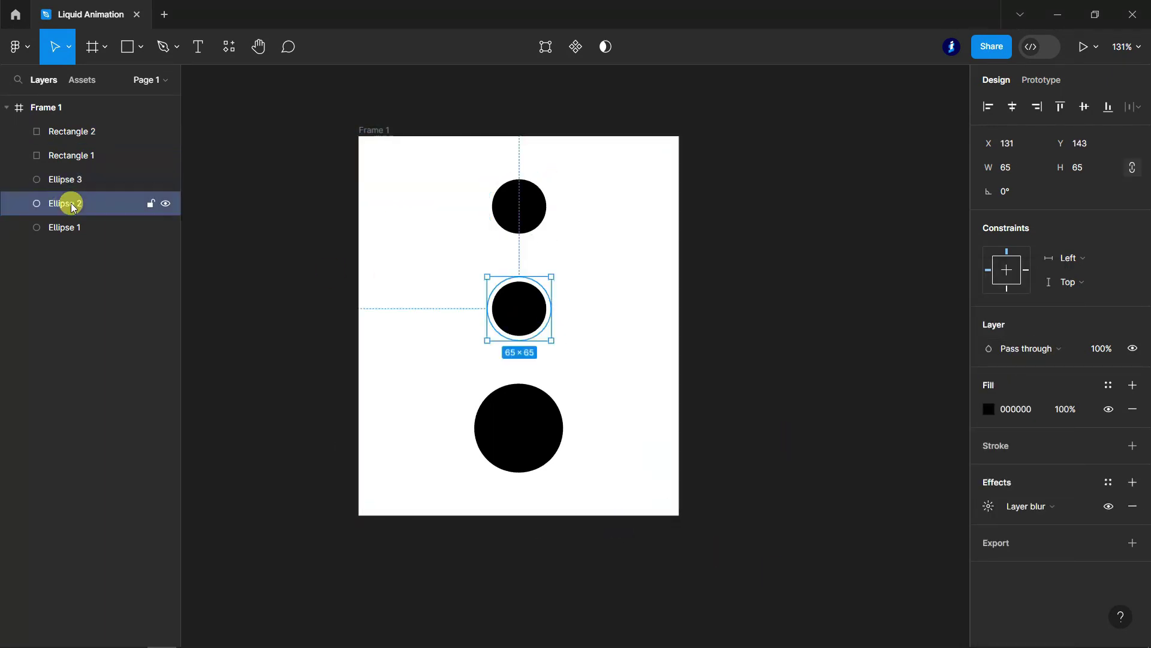
mouse_move(530, 319)
mouse_down()
mouse_move(557, 377)
mouse_move(480, 379)
mouse_move(501, 385)
mouse_move(506, 329)
mouse_move(533, 384)
mouse_move(529, 247)
mouse_move(524, 266)
mouse_move(550, 242)
mouse_move(565, 254)
mouse_move(522, 321)
mouse_up()
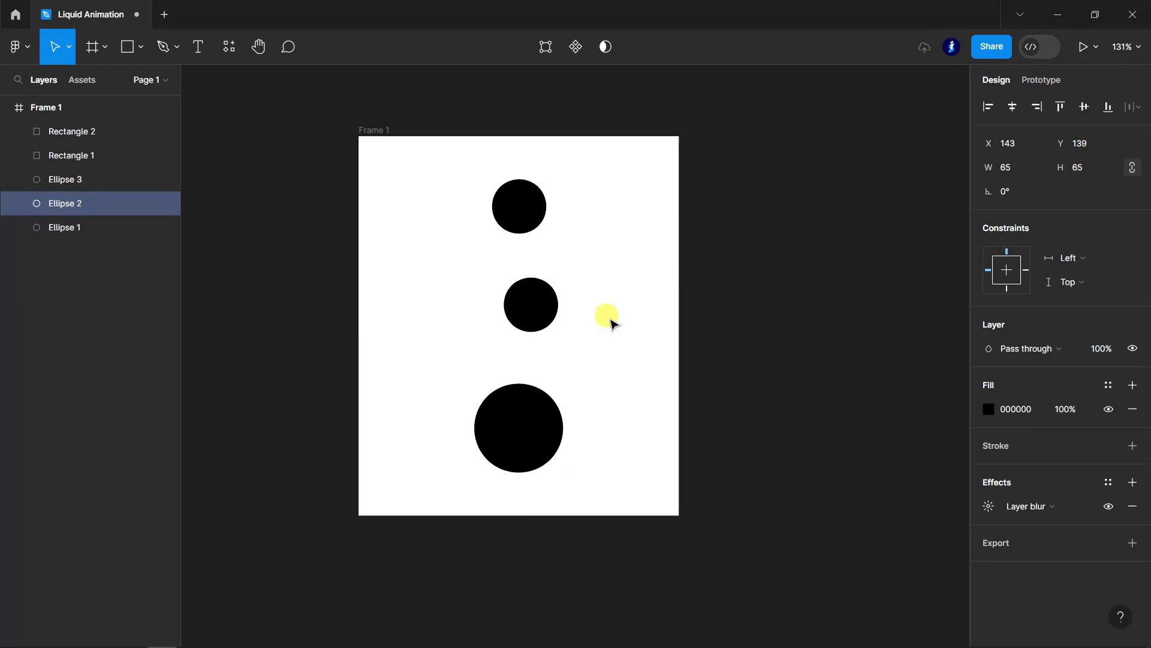
click(728, 330)
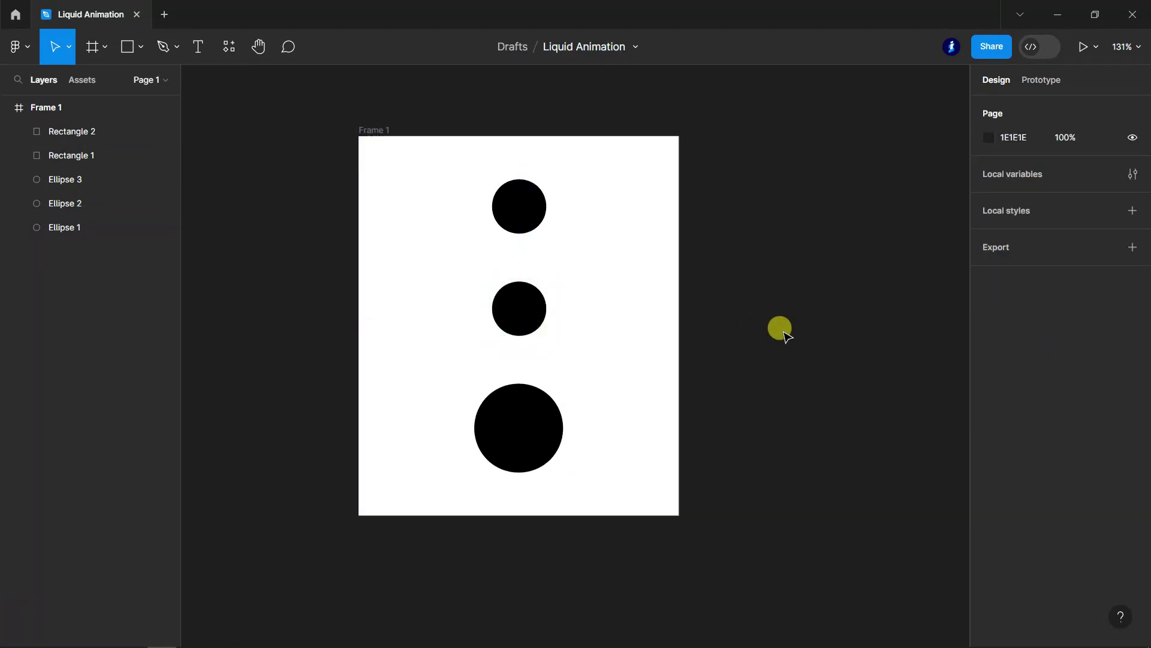
Step: Zoom in on Frame 1 and select the bottom circle, Ellipse 1
scroll(736, 357, up, 1)
scroll(737, 358, up, 1)
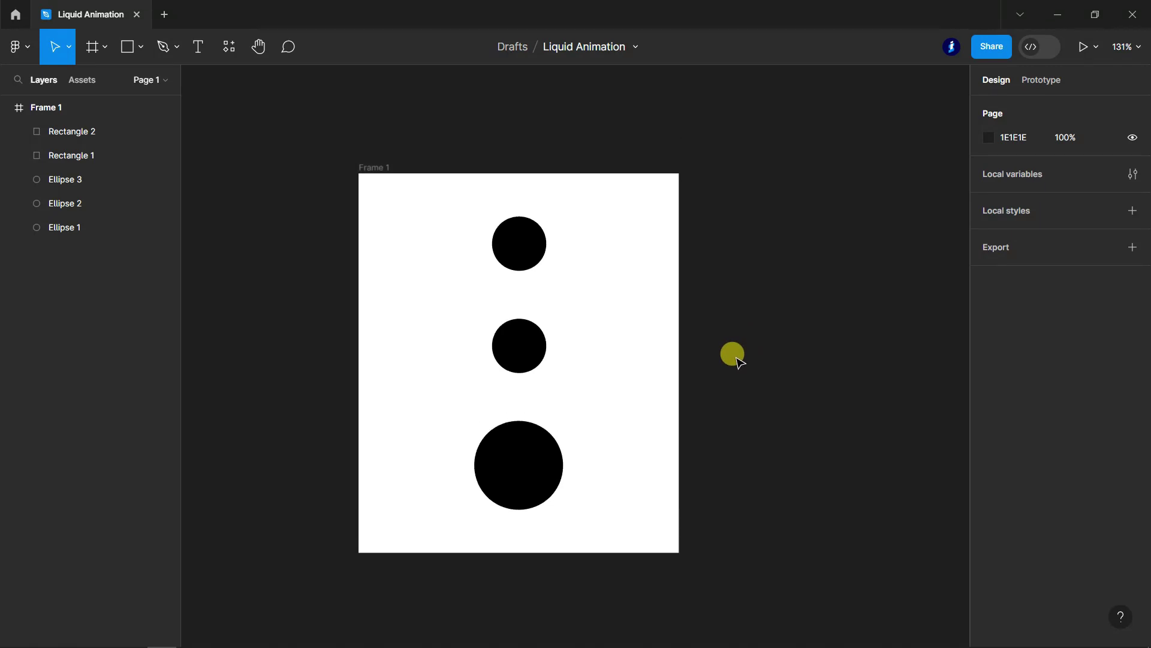
scroll(737, 358, up, 1)
scroll(737, 357, up, 1)
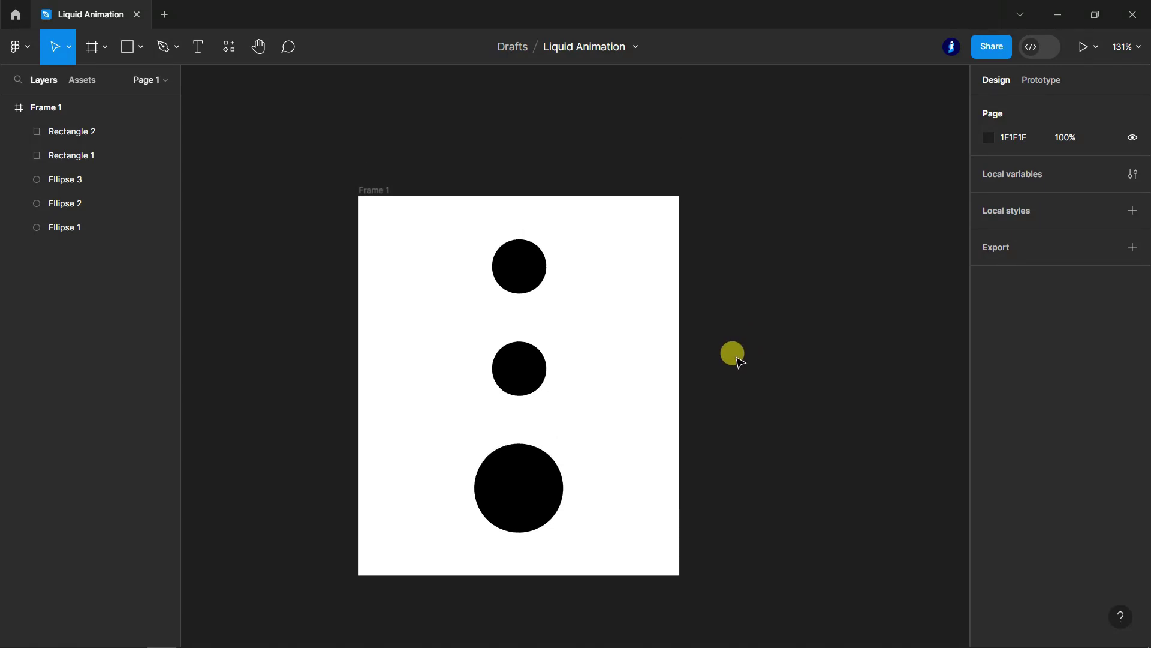
scroll(738, 358, down, 1)
ctrl+scroll(527, 298, up, 1)
ctrl+scroll(519, 303, up, 1)
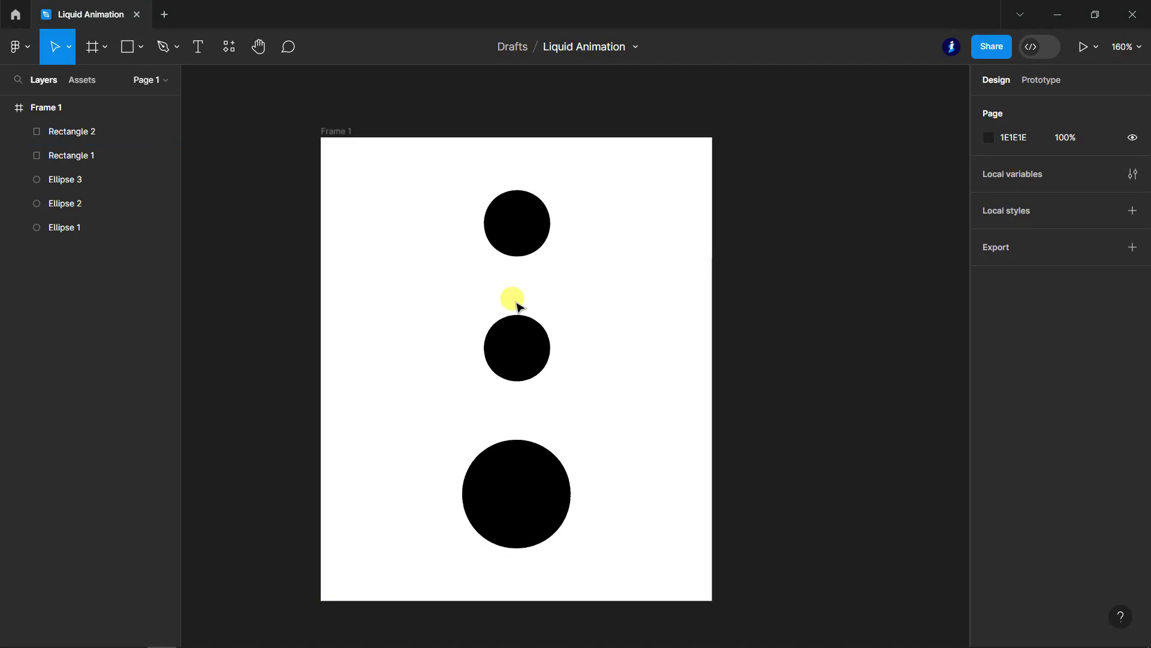
ctrl+scroll(419, 309, up, 1)
ctrl+scroll(403, 320, up, 1)
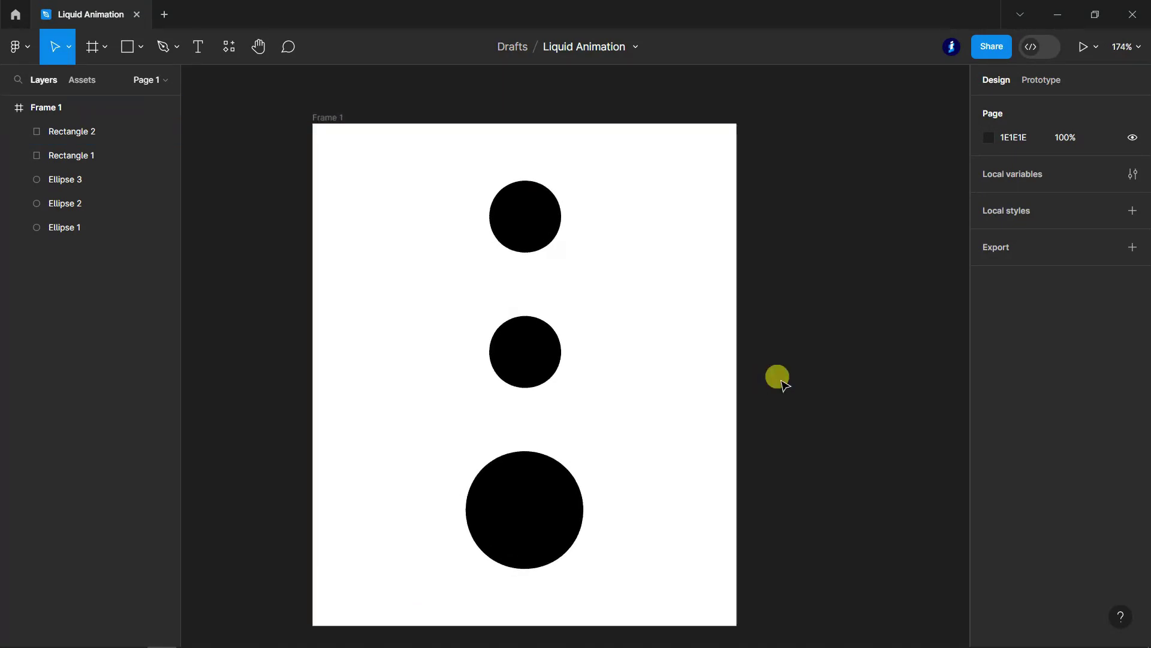
scroll(782, 379, down, 1)
scroll(782, 379, down, 1)
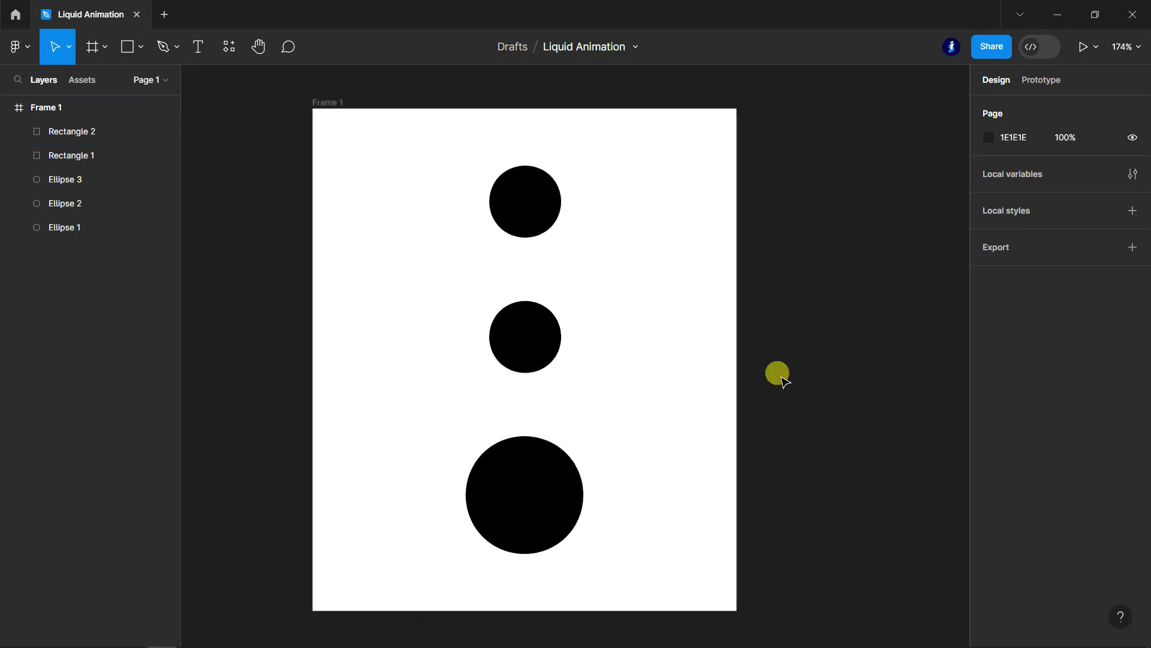
ctrl+scroll(211, 293, up, 1)
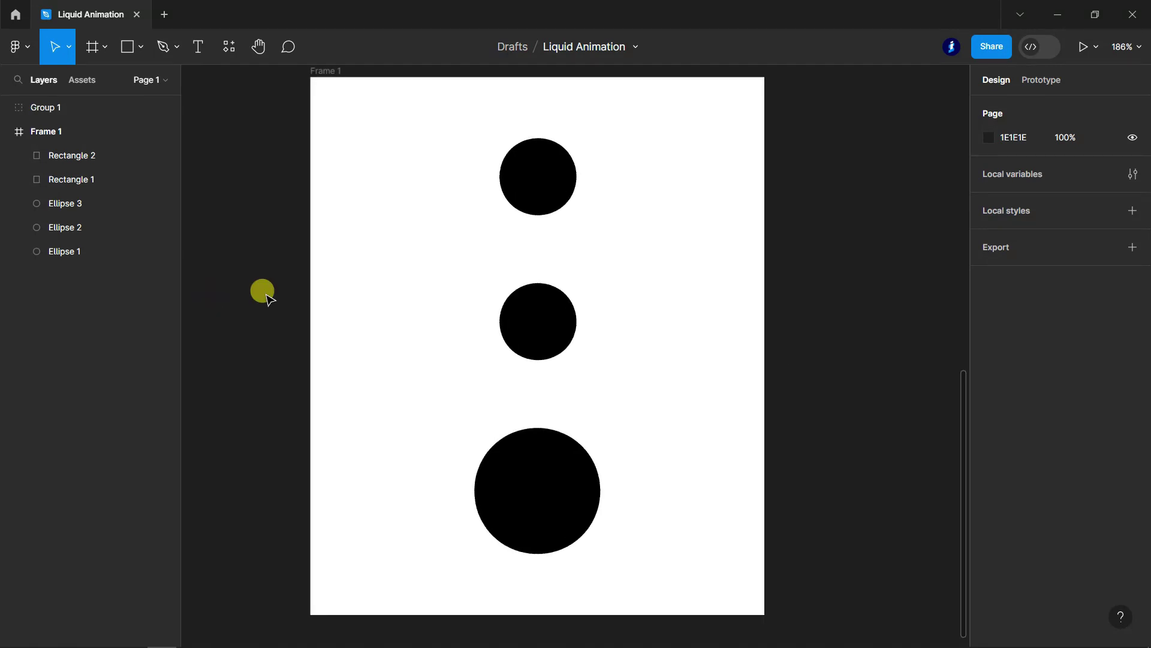
ctrl+scroll(262, 293, down, 1)
scroll(679, 479, up, 3)
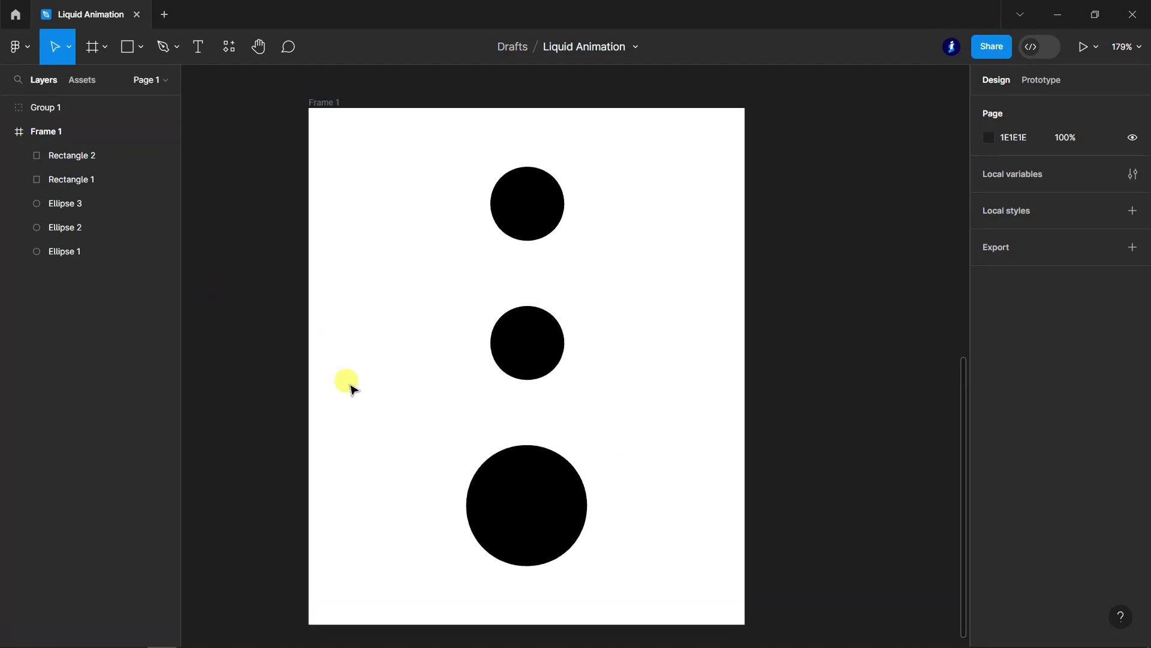
click(52, 254)
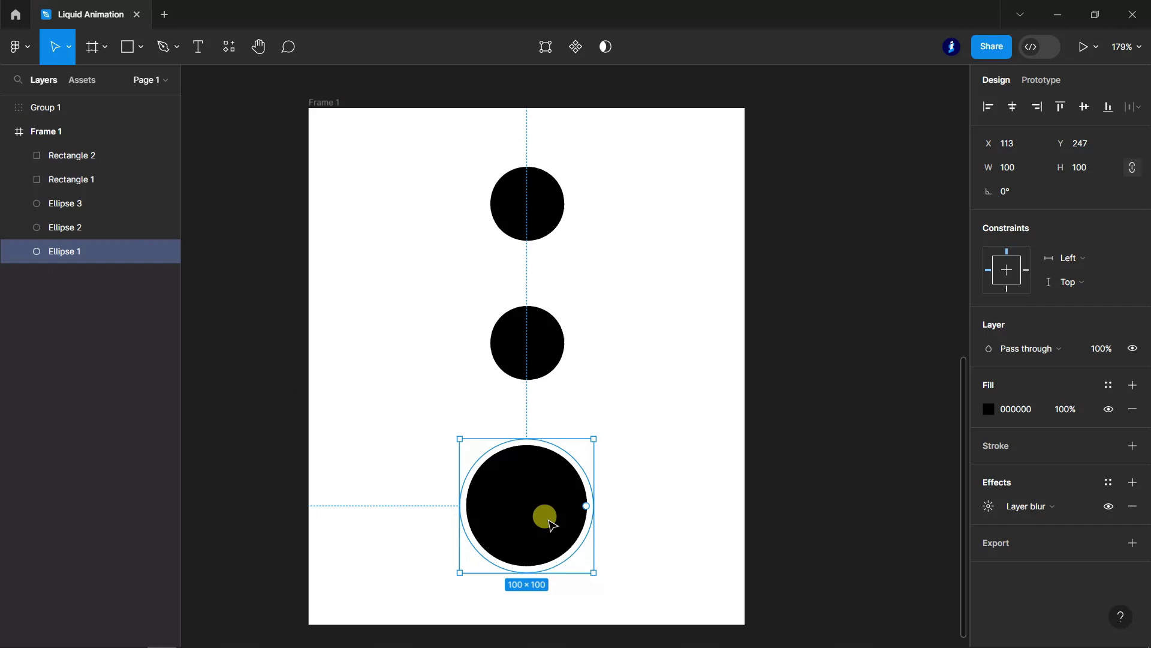
Step: Move Ellipse 1, Ellipse 2 and Ellipse 3 down along the frame's centre line
scroll(546, 512, down, 3)
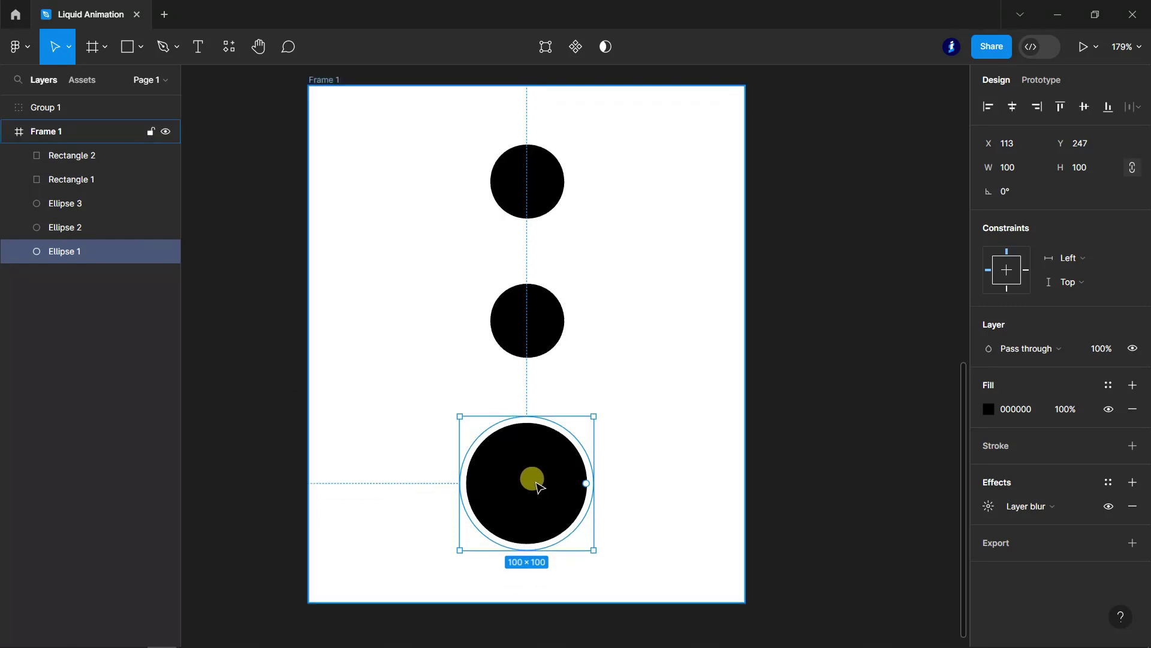
drag(537, 500, 540, 507)
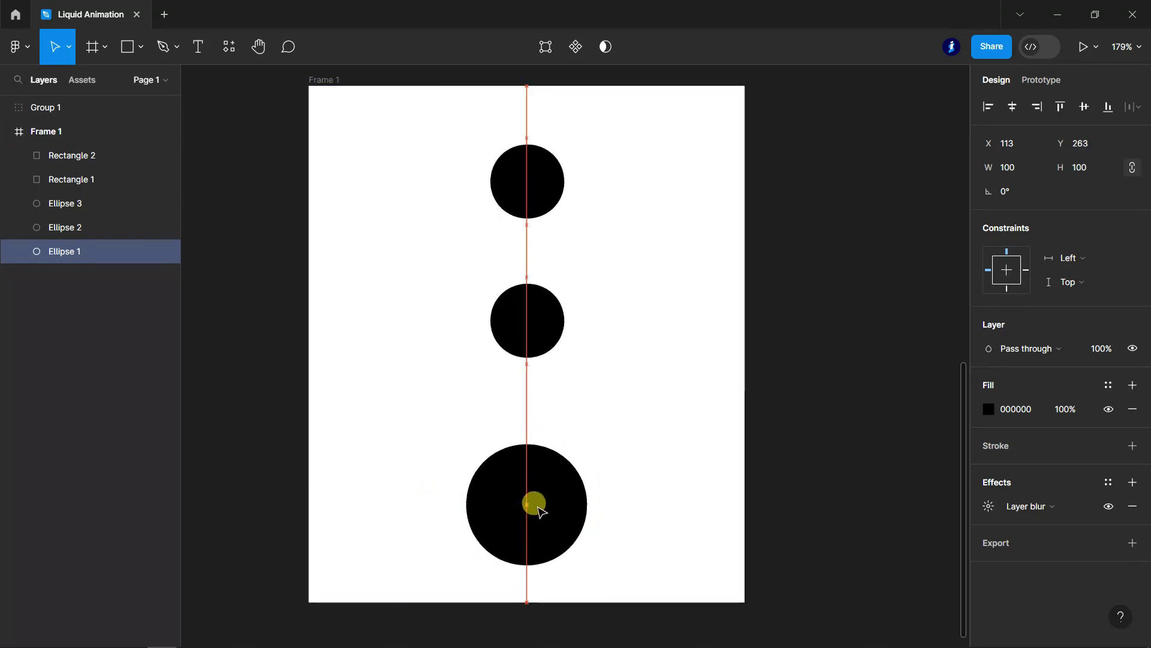
click(535, 308)
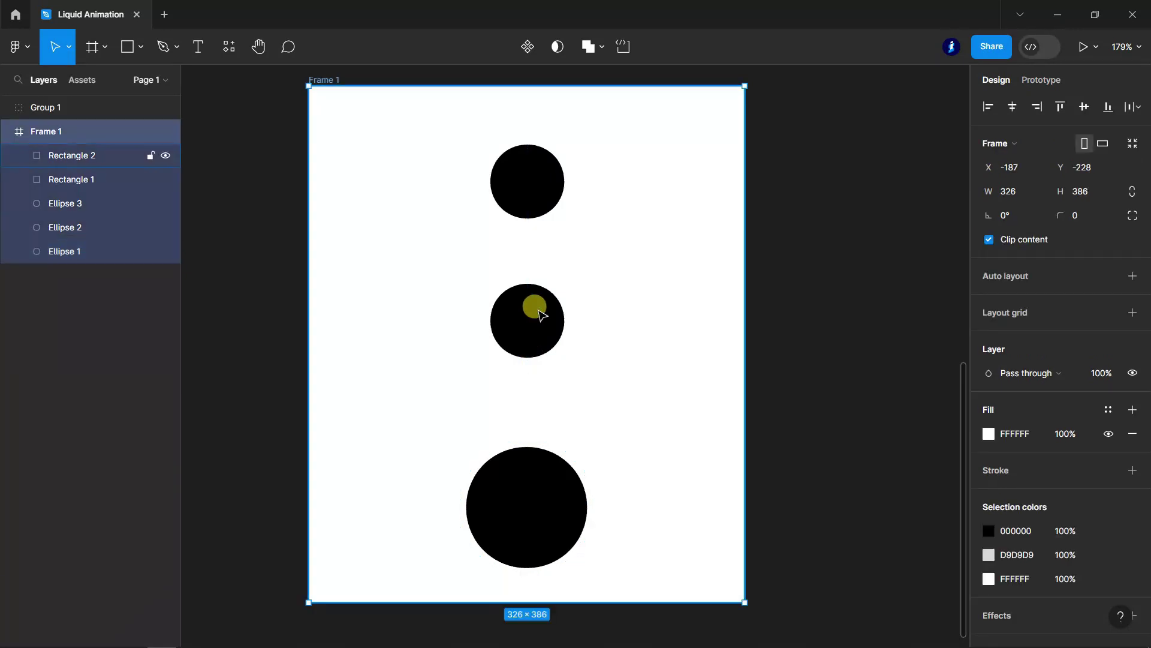
click(539, 308)
click(62, 227)
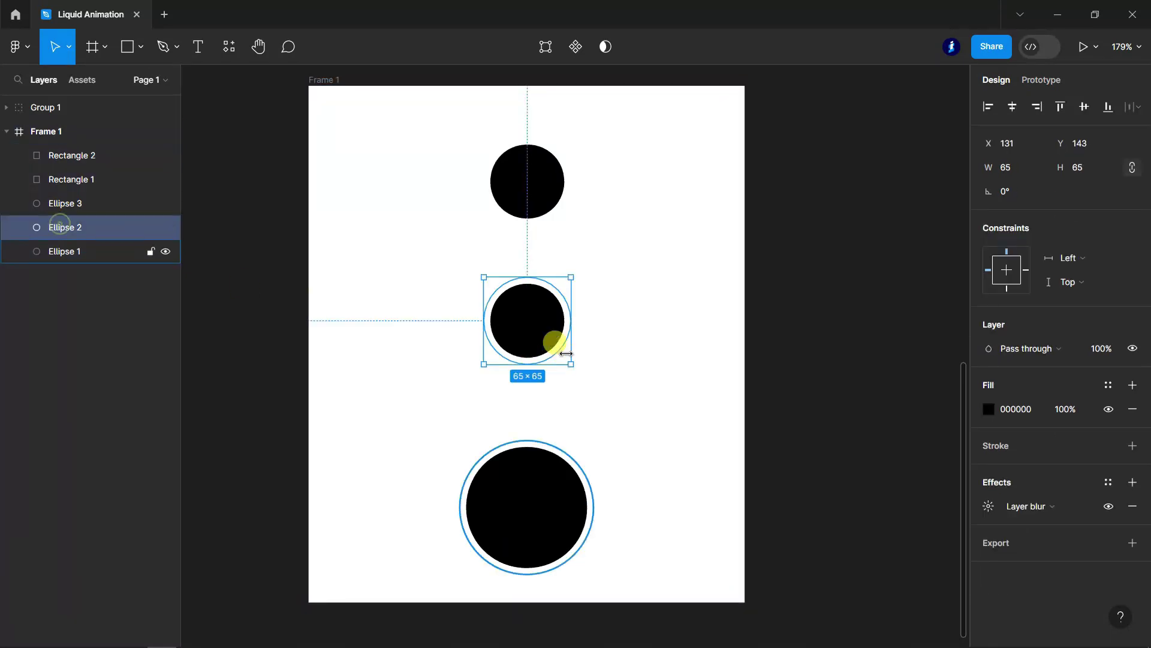
drag(533, 330, 533, 372)
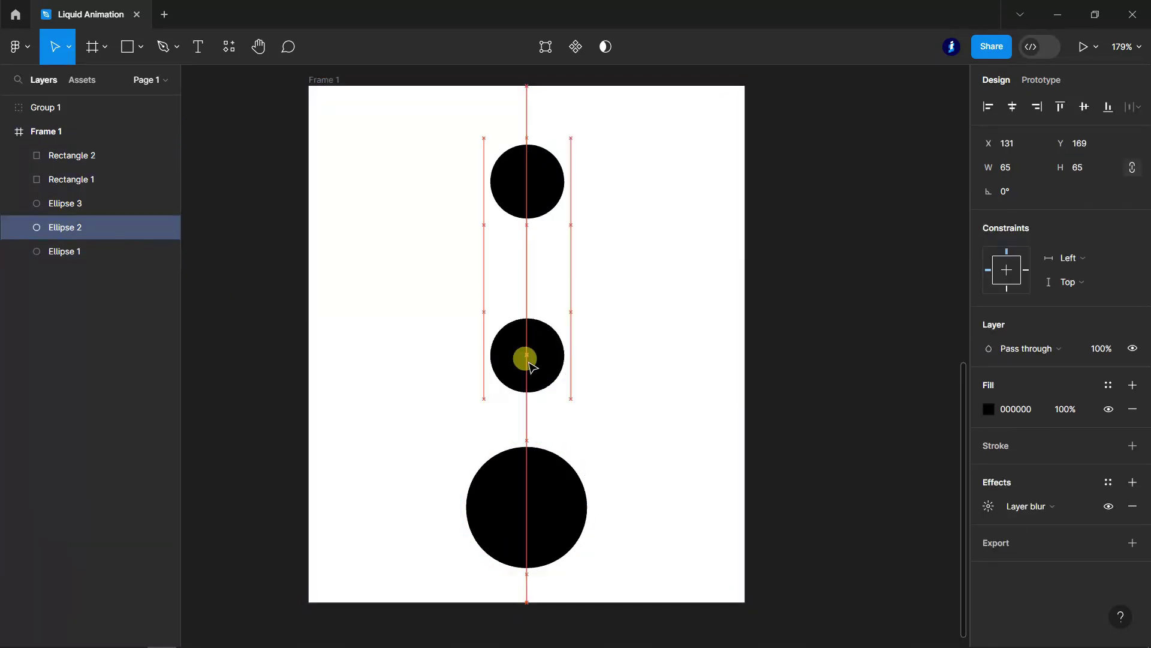
click(542, 184)
click(71, 203)
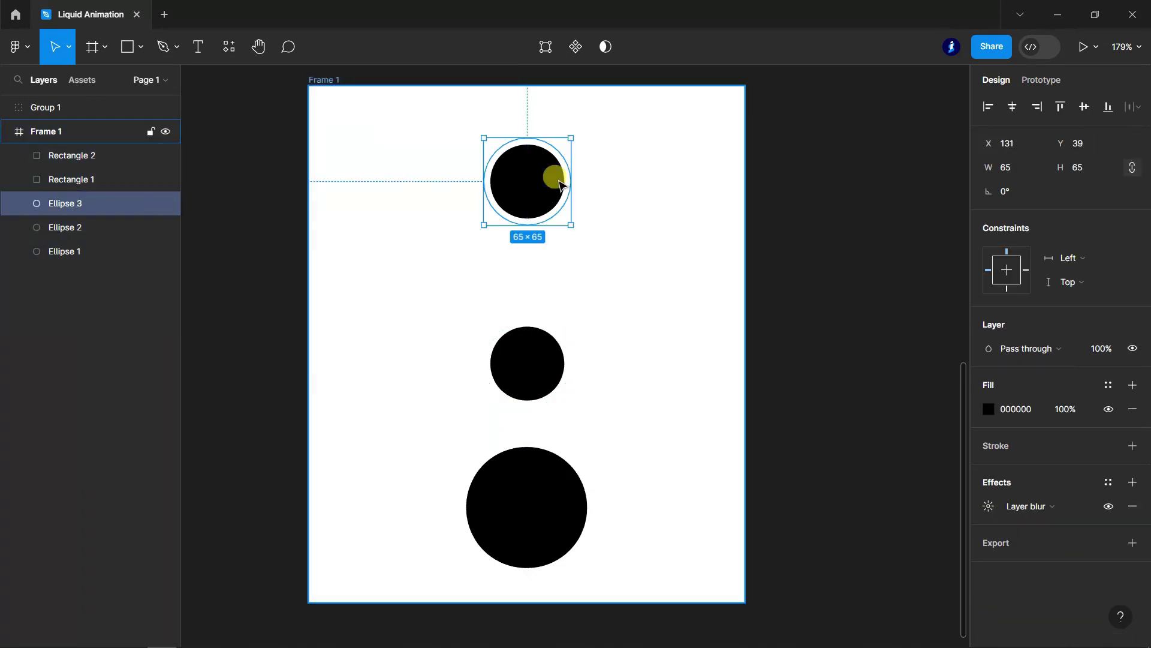
drag(537, 238, 538, 255)
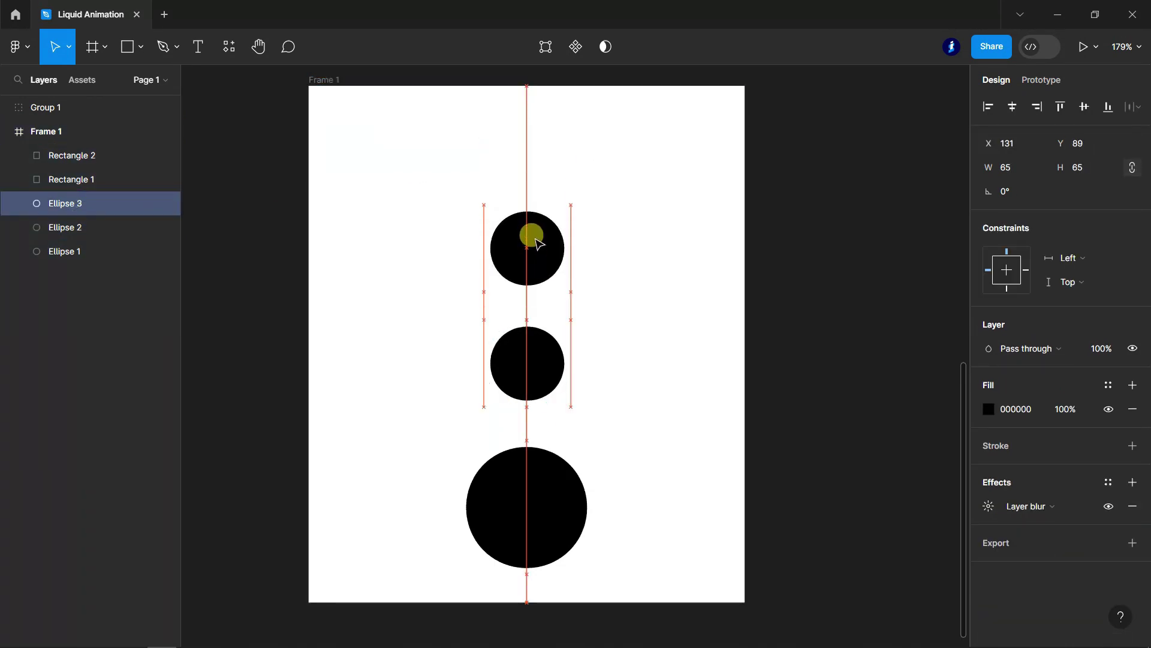
Step: Copy the small circle to the top as Ellipse 4, then shift all four down together
drag(535, 239, 544, 126)
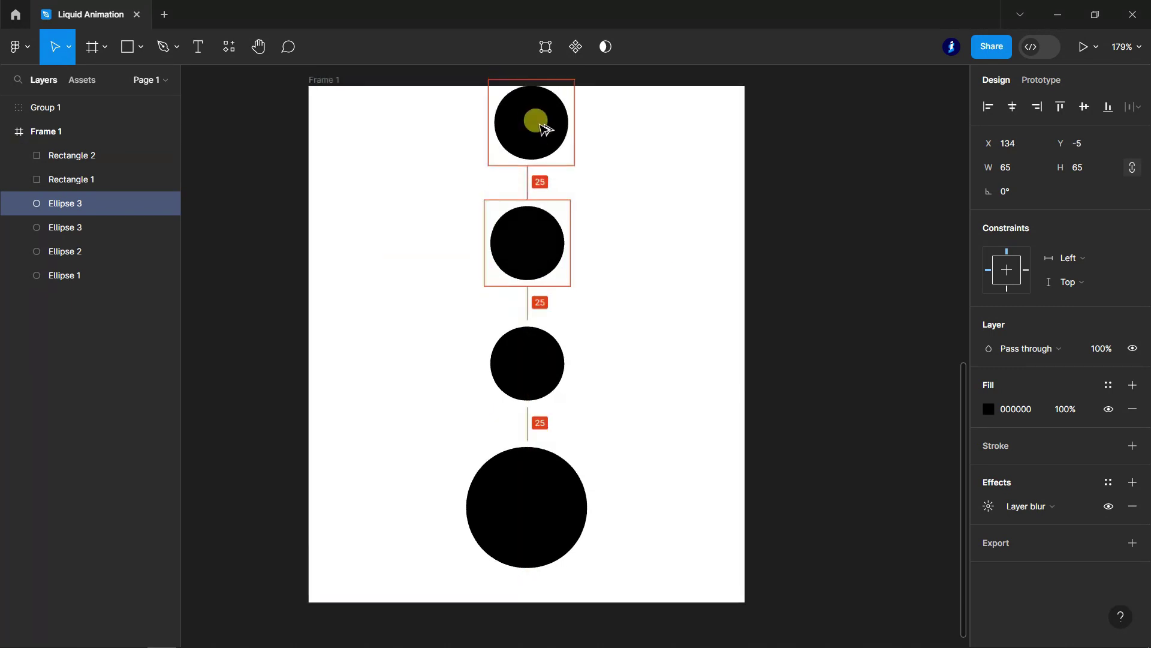
shift+click(65, 228)
shift+click(74, 251)
shift+click(72, 278)
drag(511, 252, 513, 279)
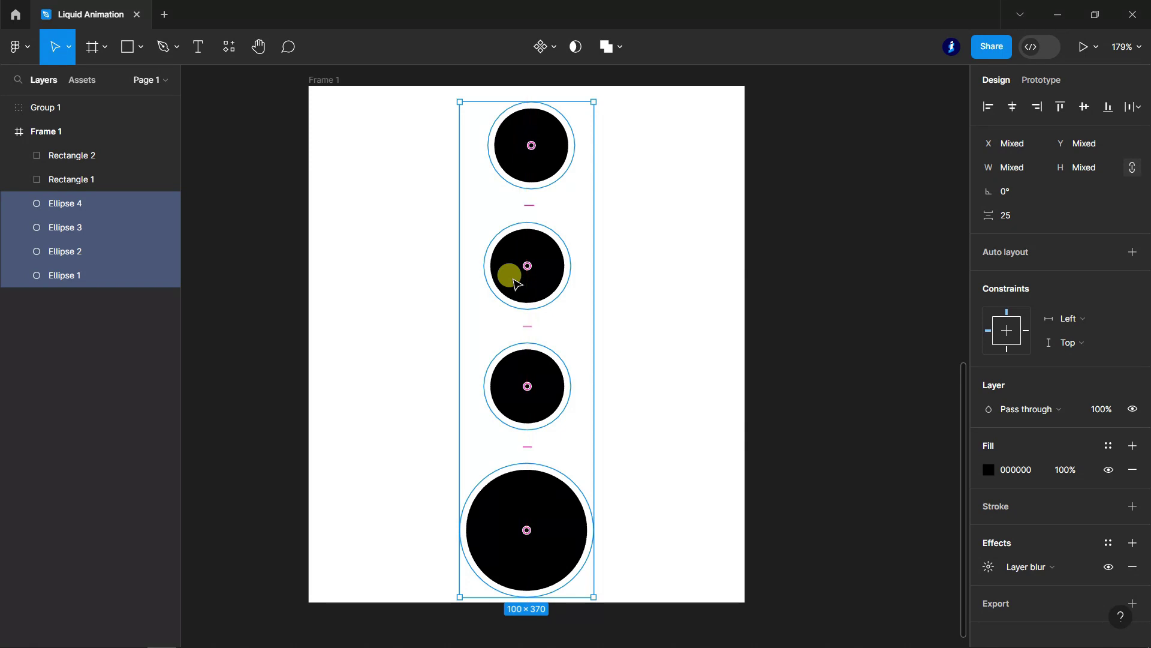
Step: Align Ellipse 4 into the centred column so all circles sit 25 px apart
click(776, 272)
click(547, 158)
click(60, 203)
drag(506, 141, 527, 150)
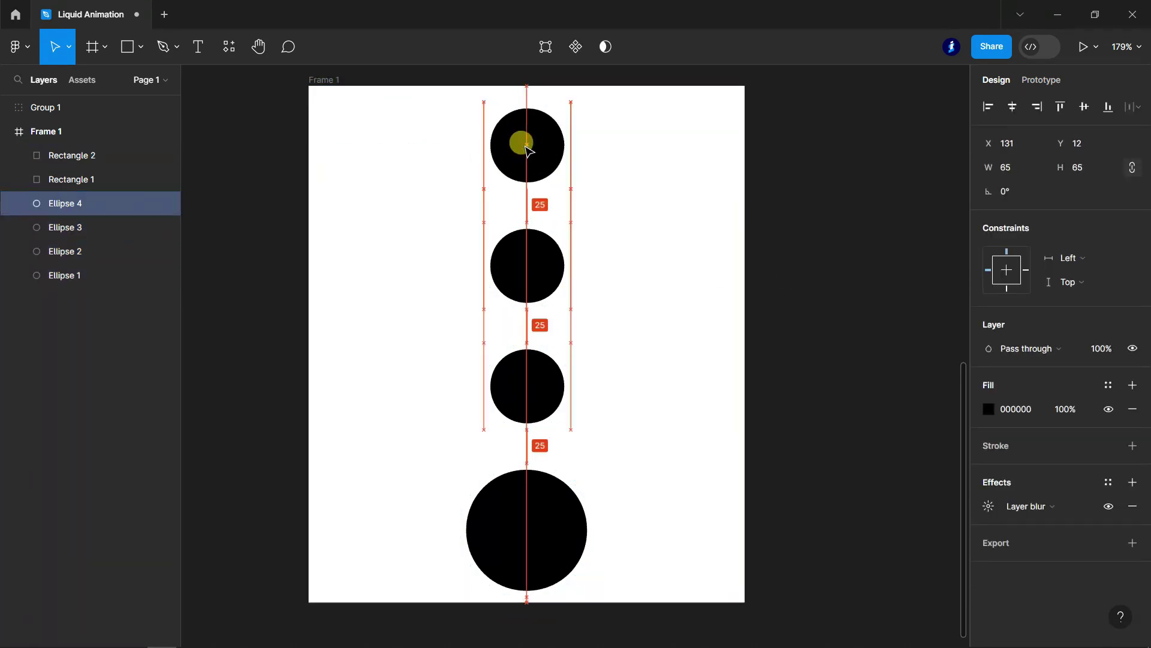
click(805, 321)
scroll(827, 390, down, 5)
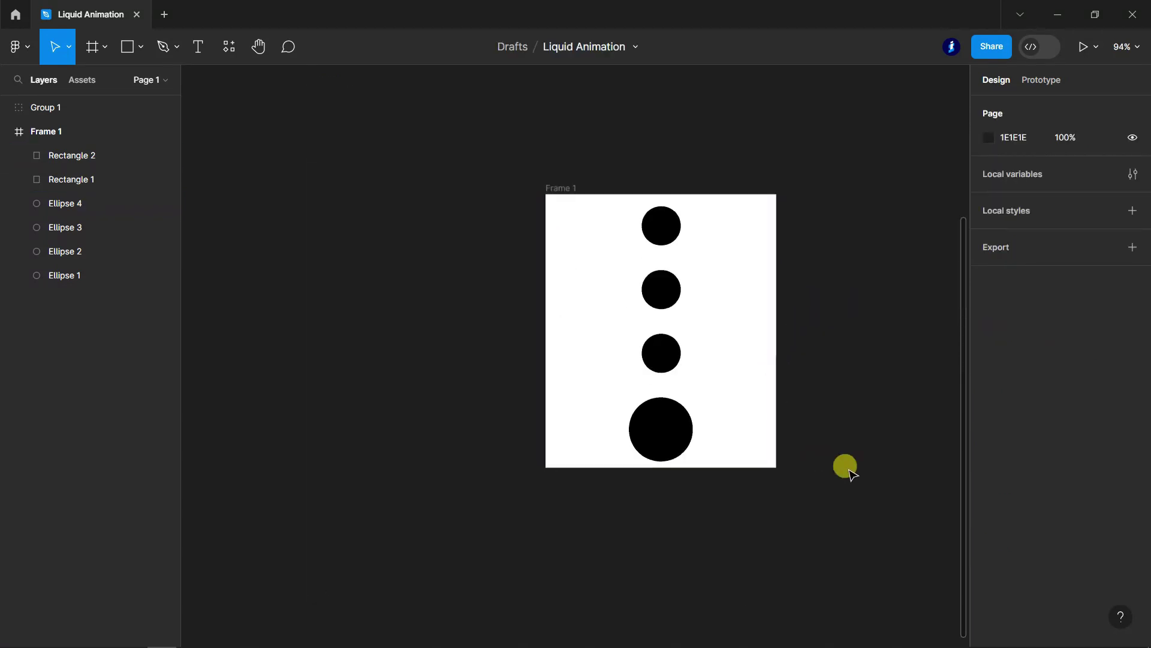
scroll(743, 408, up, 3)
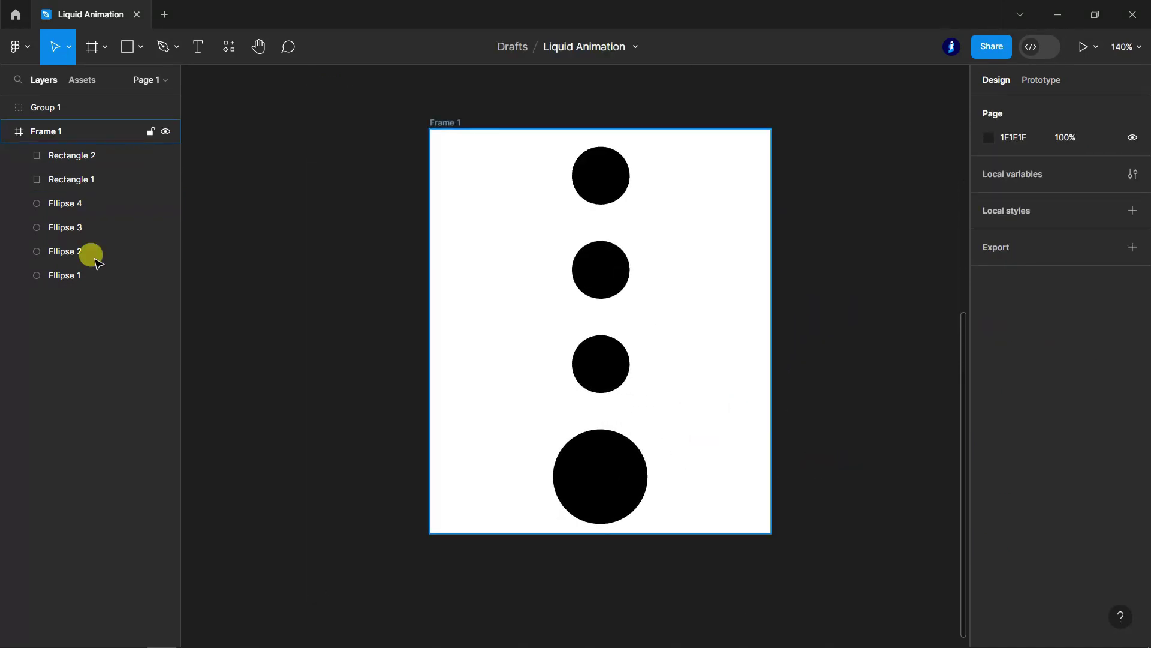
Step: Move the Massage envelope icon from Group 1 into the frame's top circle
click(8, 109)
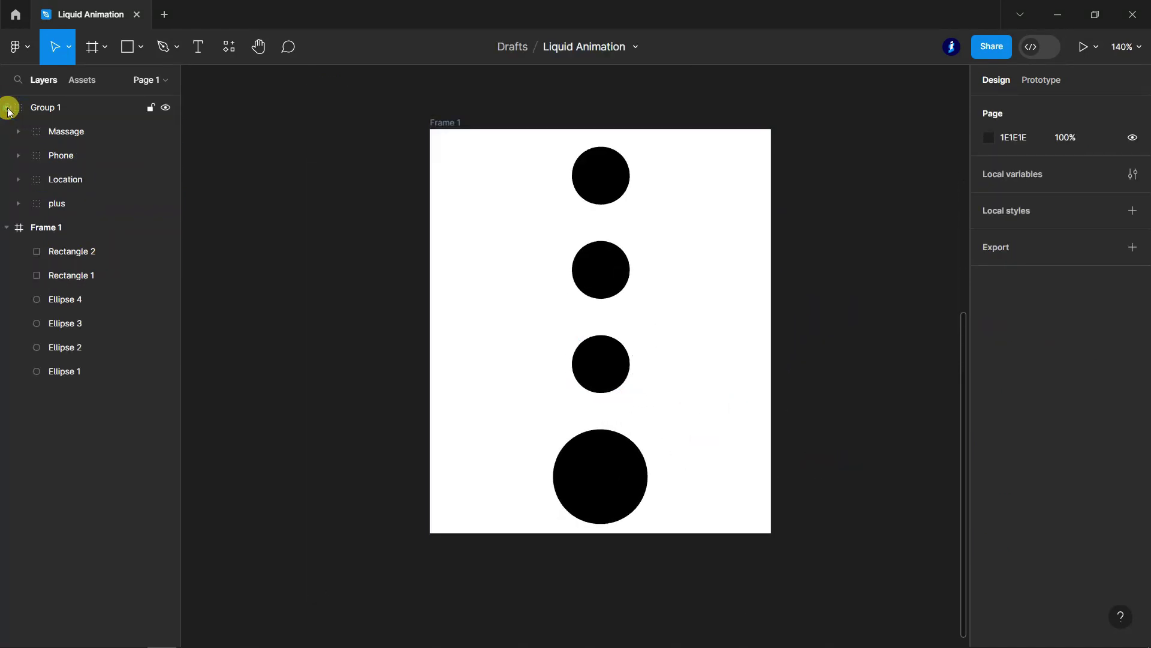
click(73, 137)
scroll(779, 362, up, 5)
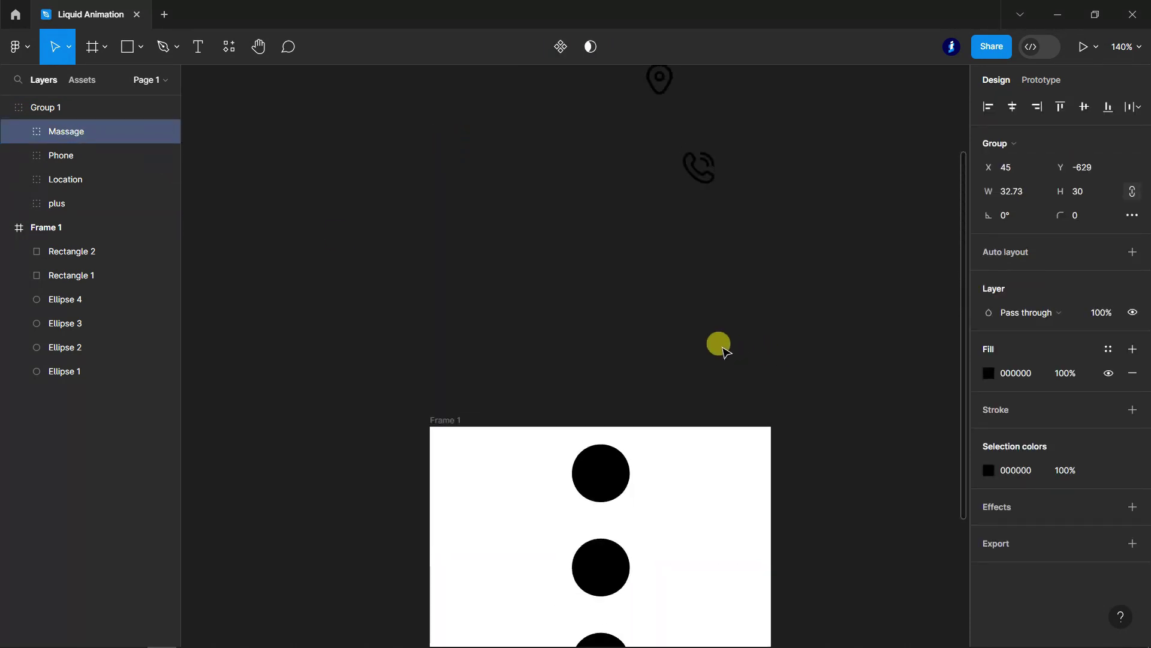
scroll(723, 350, up, 2)
mouse_move(685, 178)
mouse_down()
mouse_move(610, 537)
mouse_move(599, 532)
mouse_up()
scroll(593, 456, down, 2)
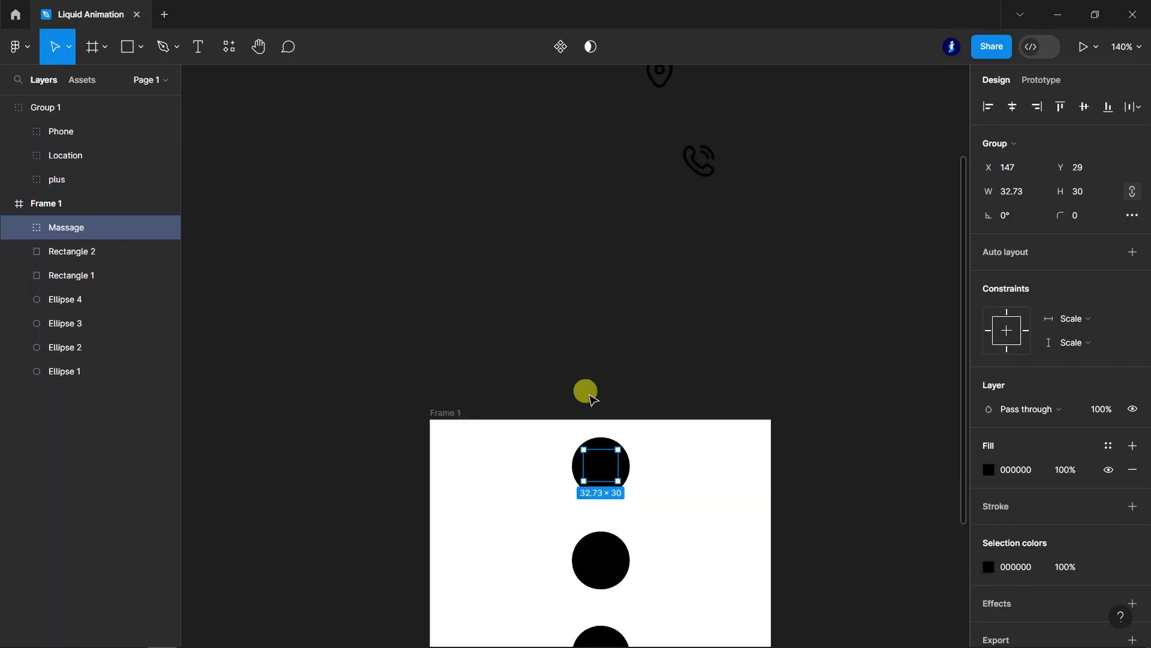
scroll(659, 489, down, 2)
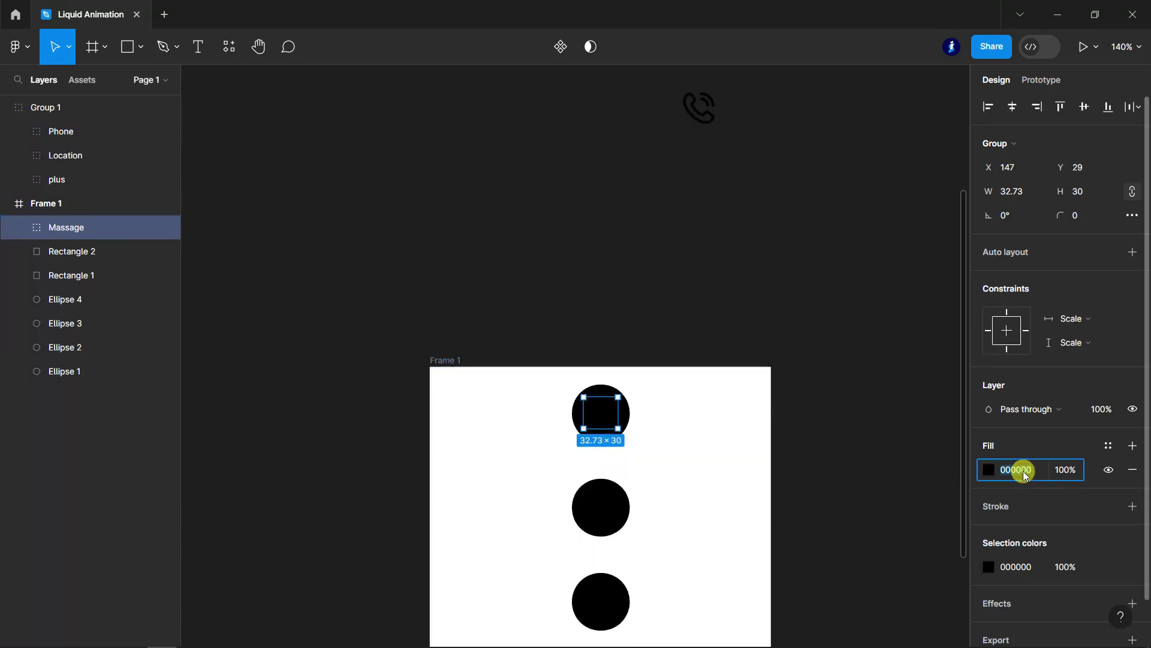
text(FFFFFF)
Step: Make the envelope white (FFFFFF), scale it to 21.82×20, and centre it in the circle
key(Return)
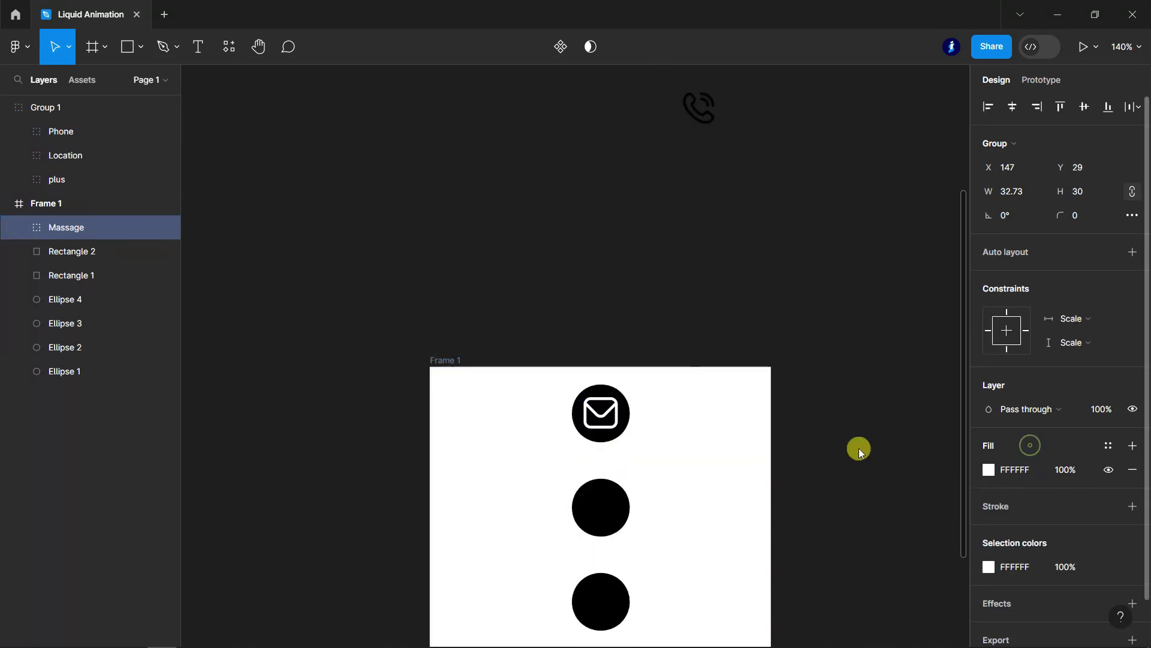
scroll(613, 418, up, 3)
scroll(621, 417, up, 1)
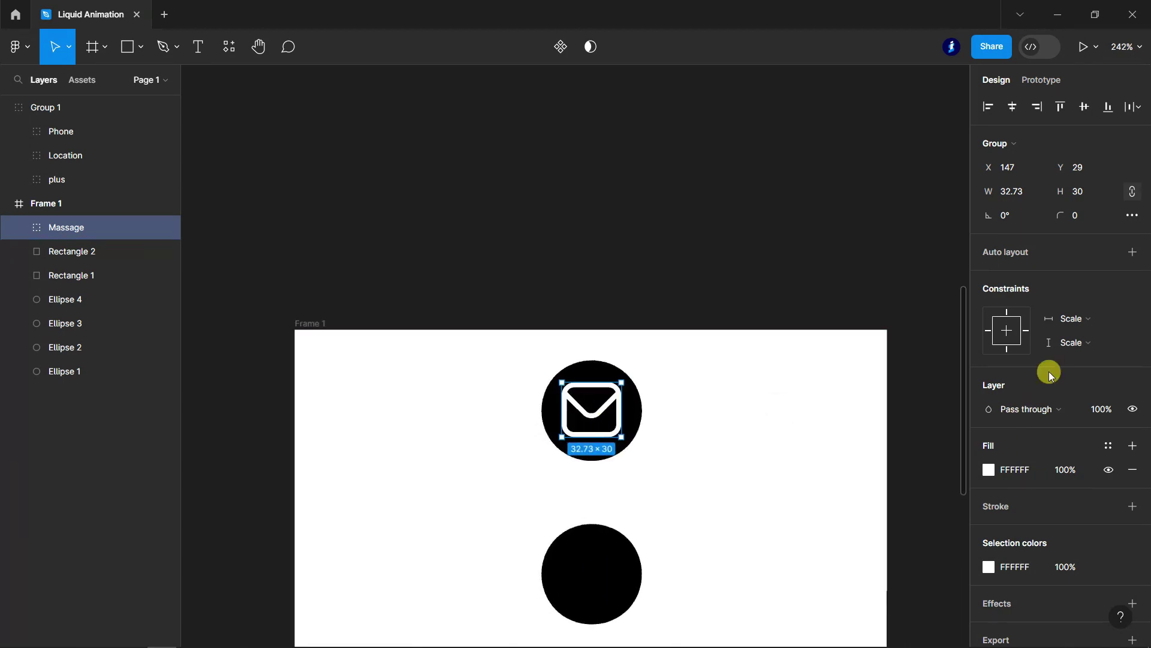
click(1087, 194)
key(Down)
key(Down)
key(Down)
key(Down)
key(Down)
key(Down)
key(Down)
key(Down)
key(Down)
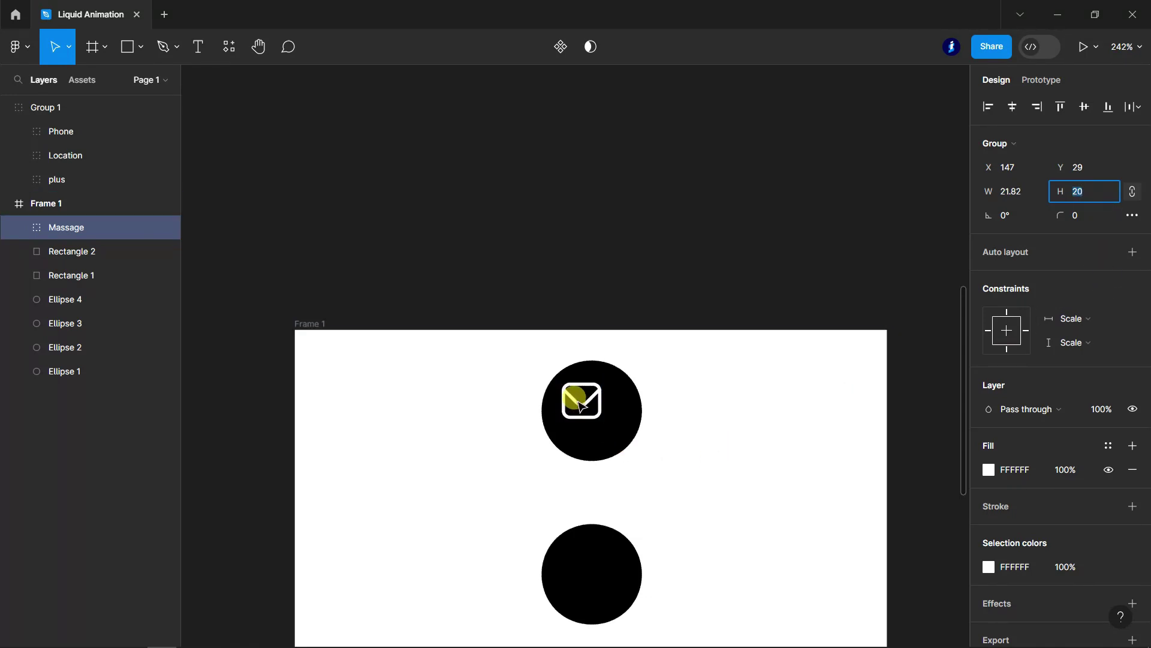
drag(581, 406, 595, 414)
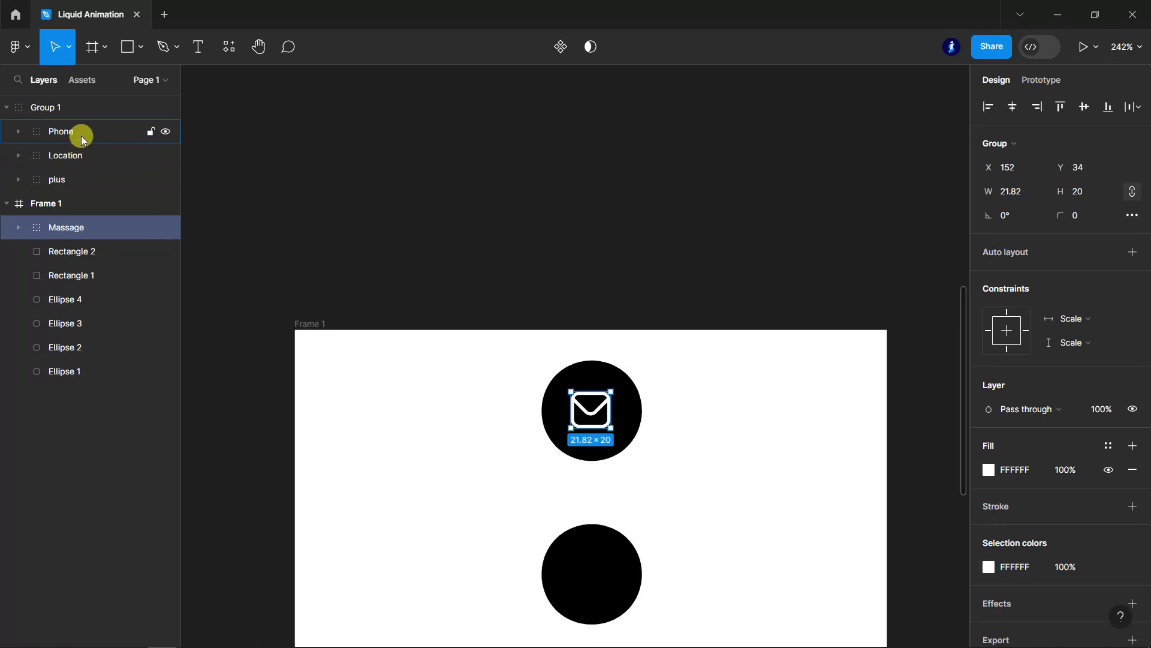
Step: Move the Phone icon from Group 1 into Frame 1
click(81, 135)
scroll(675, 216, up, 5)
scroll(750, 237, up, 3)
scroll(803, 255, down, 3)
scroll(779, 180, down, 3)
mouse_move(766, 119)
mouse_down()
mouse_move(641, 640)
mouse_move(604, 512)
mouse_up()
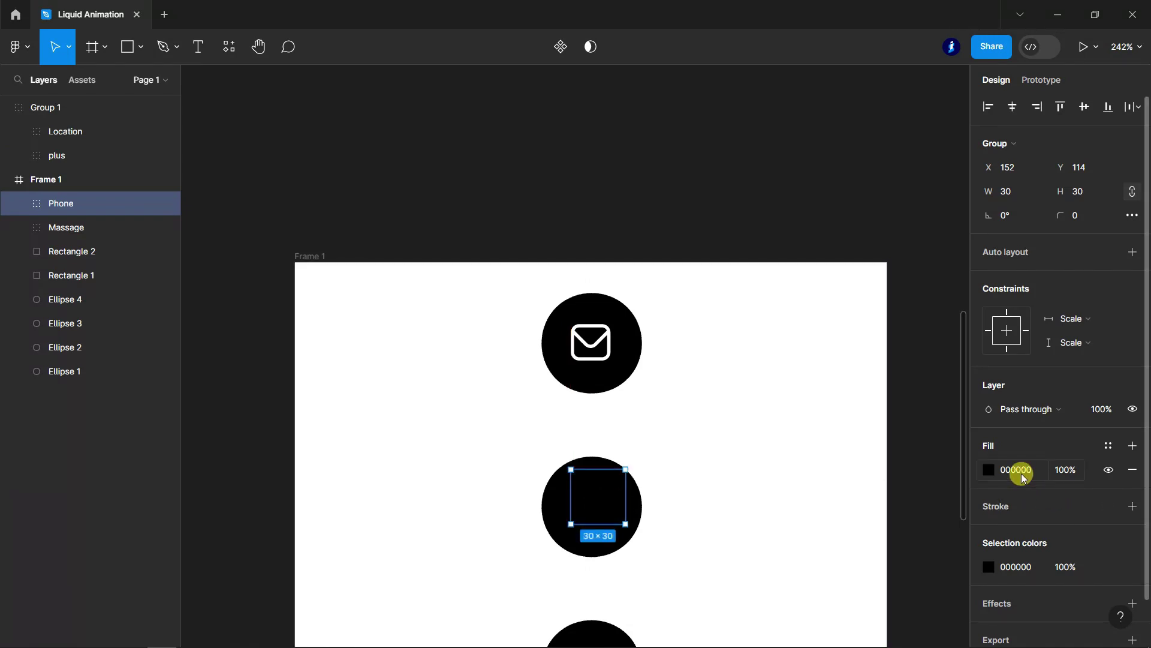
Step: Make the phone icon white (FFFFFF), 20×20, and centre it in the second circle
text(ffff)
key(Return)
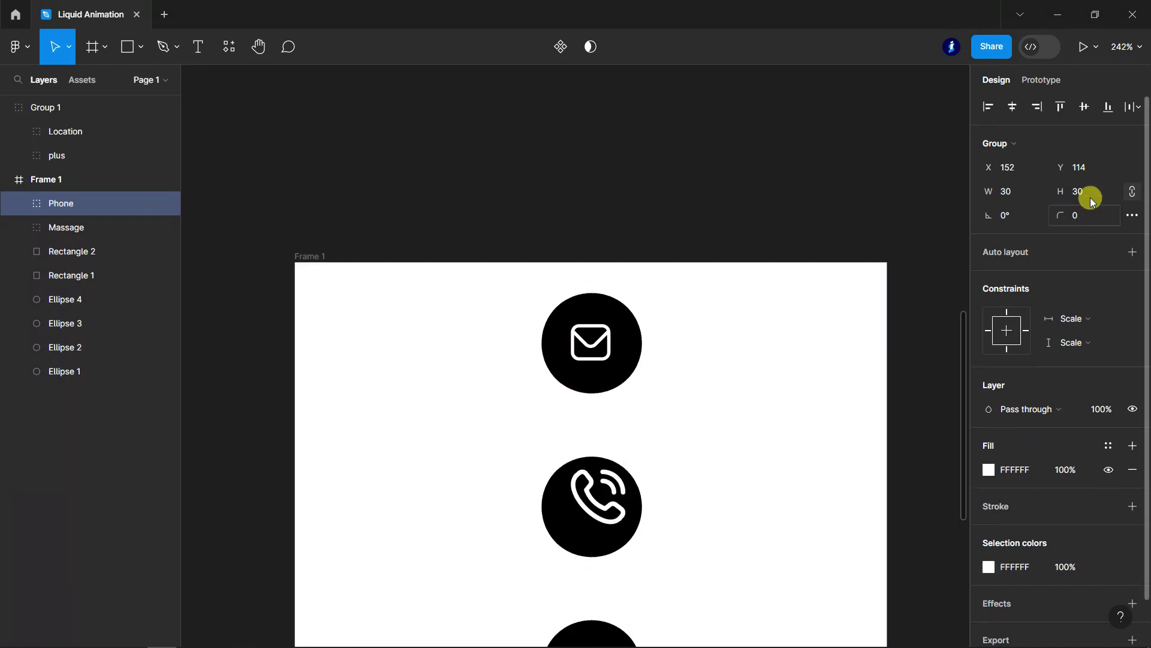
text(20)
click(1111, 131)
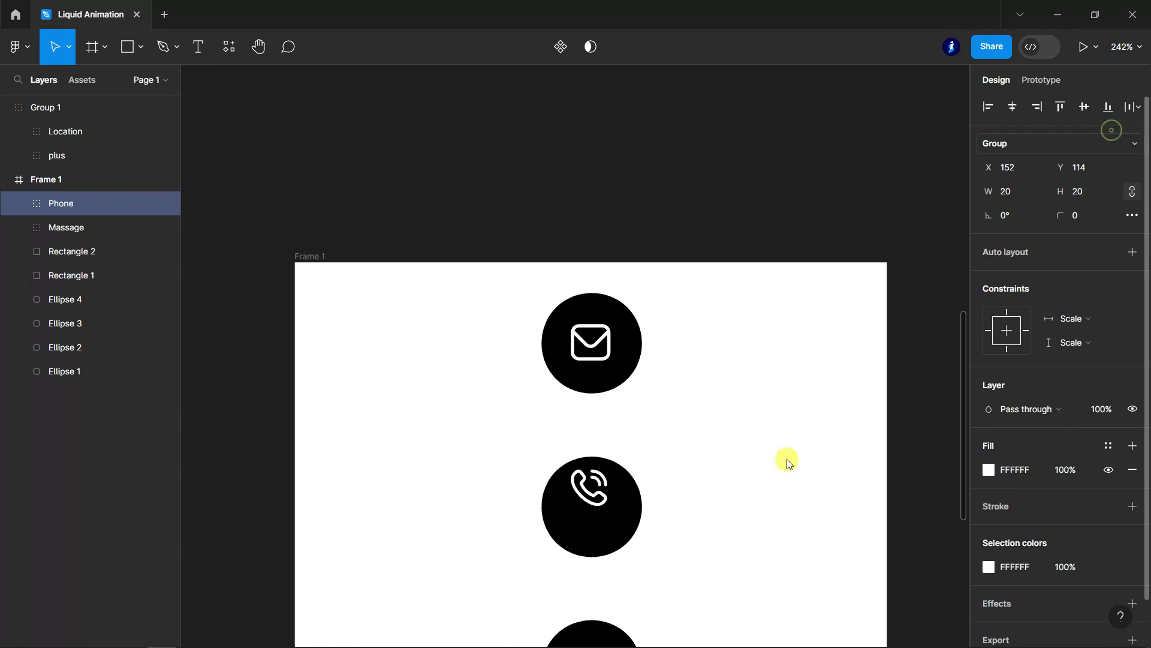
scroll(787, 462, down, 3)
drag(596, 346, 598, 350)
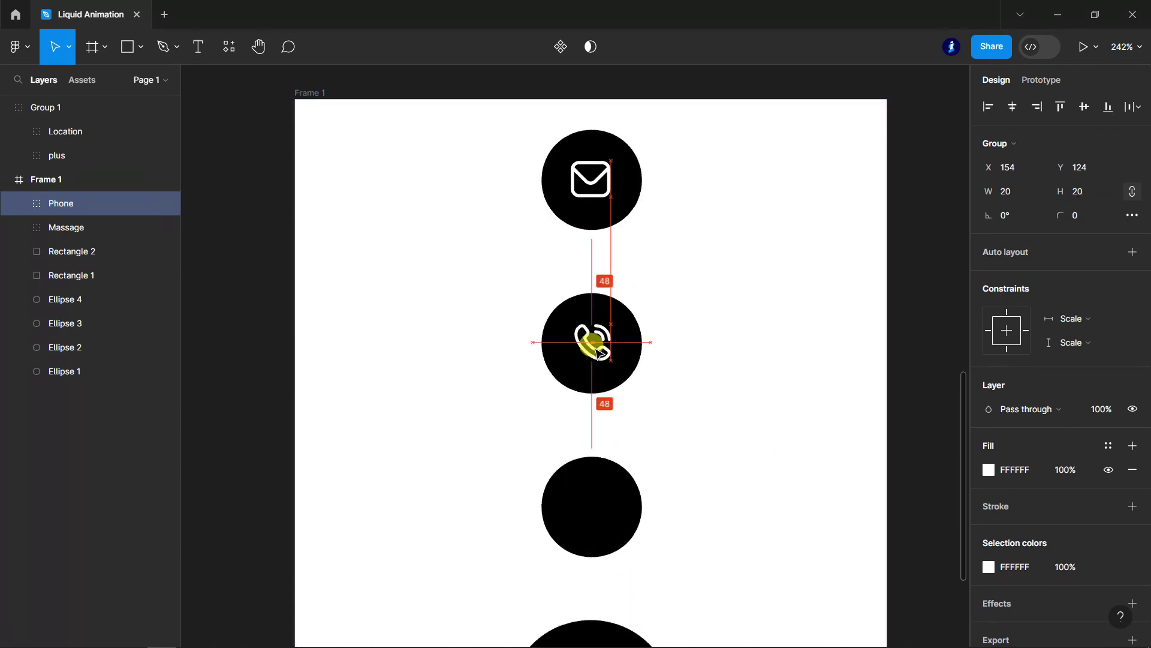
Step: Move the Location icon group into Frame 1
click(64, 127)
scroll(392, 252, down, 2)
scroll(488, 298, down, 4)
scroll(625, 322, up, 2)
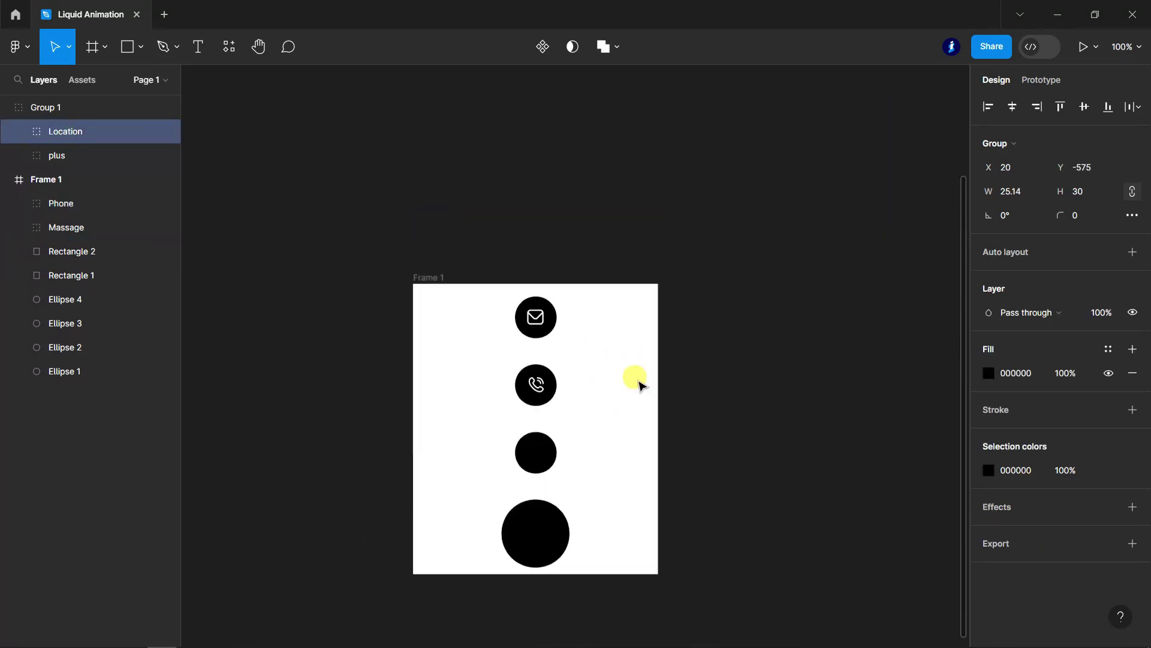
scroll(620, 341, up, 2)
mouse_move(577, 166)
mouse_down()
mouse_move(531, 606)
mouse_move(543, 579)
mouse_up()
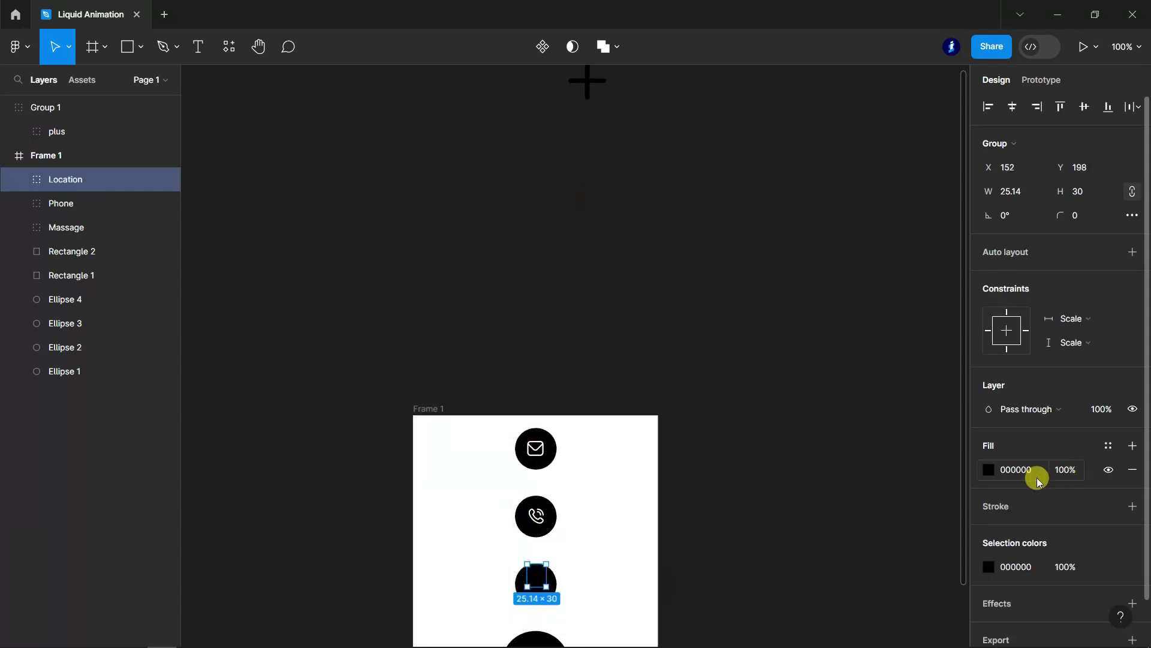
Step: Give the location icon a white FFFFFF fill and a height of 20
click(1007, 472)
text(ffffff)
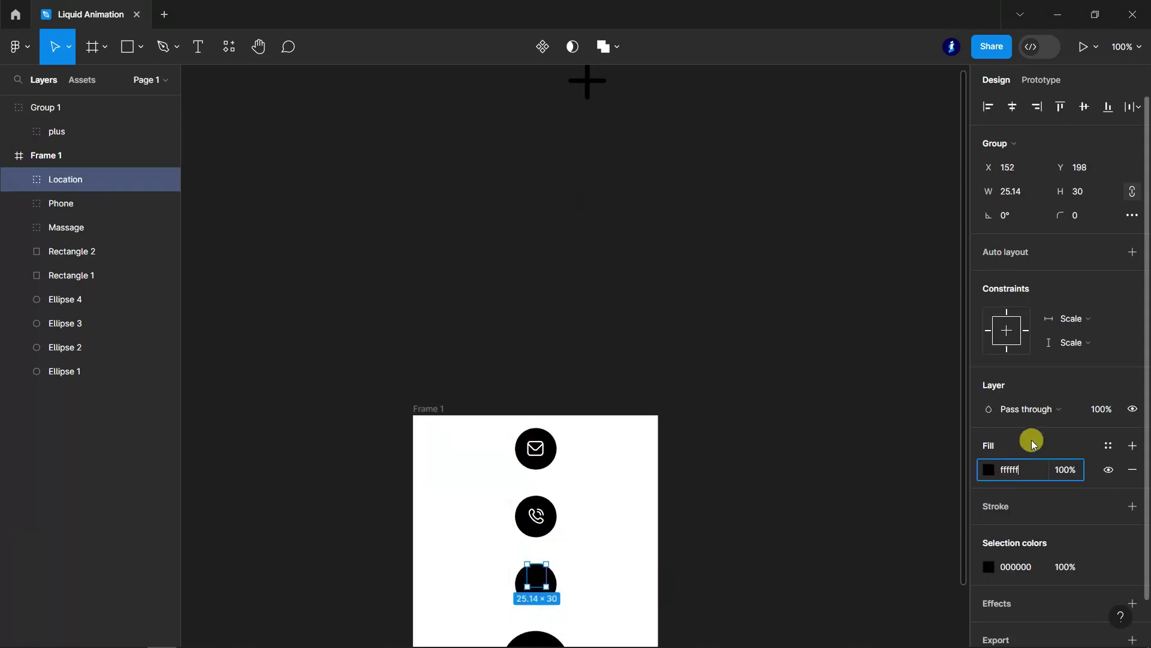
key(Return)
text(0)
click(1001, 143)
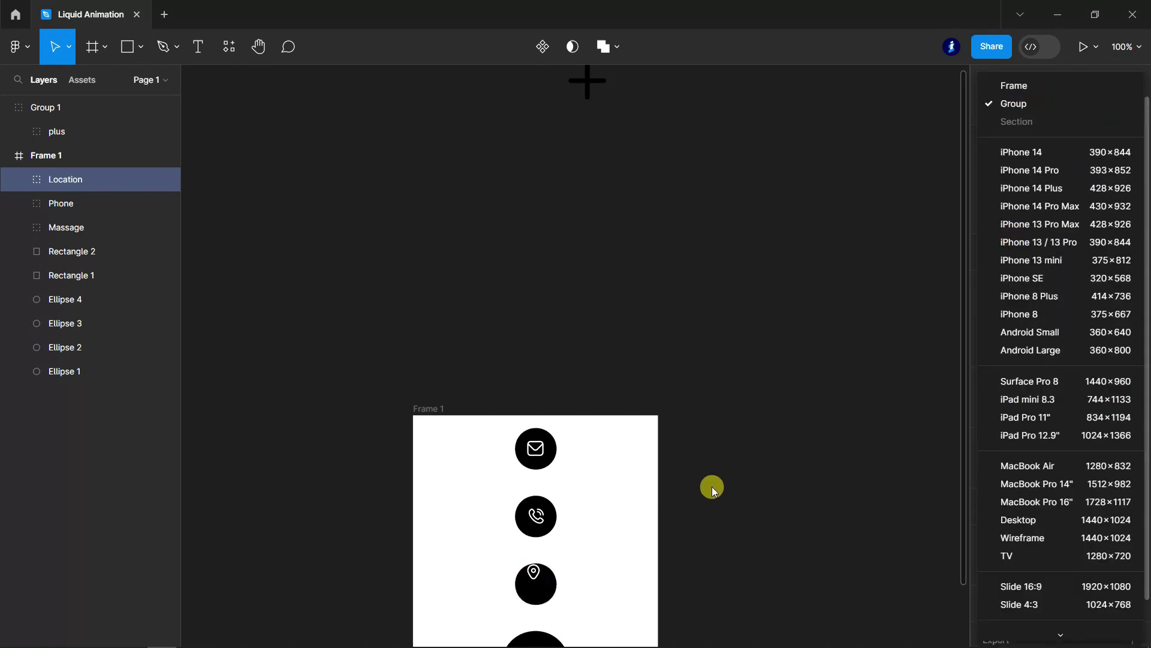
Step: Centre the location icon inside the third black circle
click(816, 393)
scroll(552, 562, down, 3)
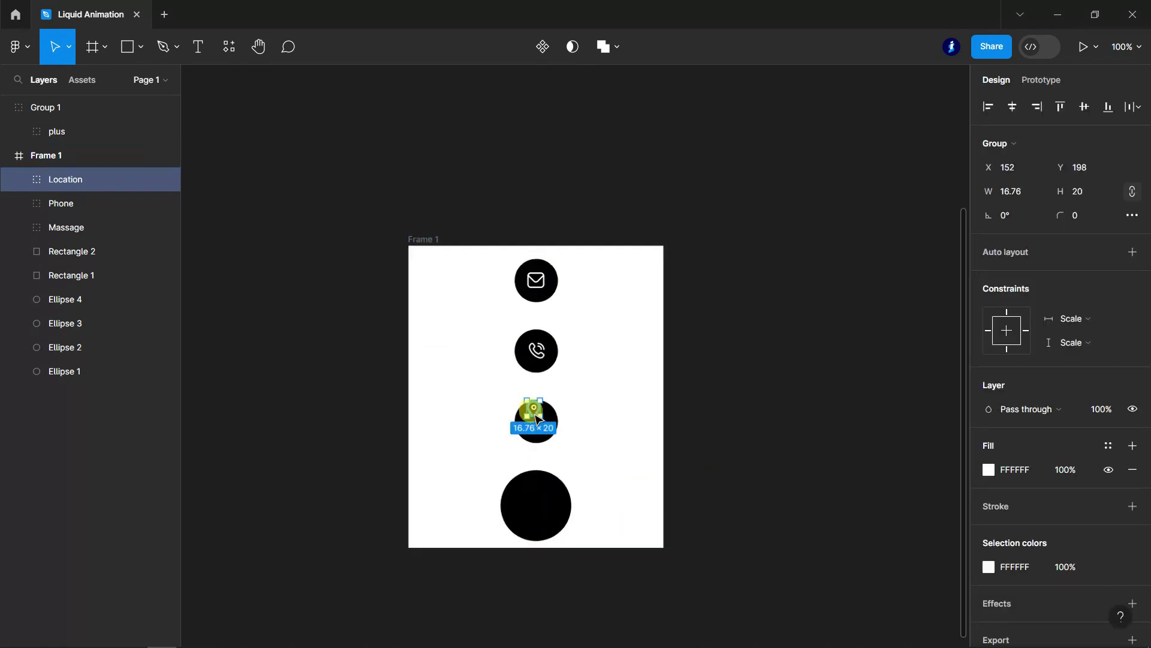
ctrl+scroll(533, 406, up, 3)
drag(528, 384, 545, 432)
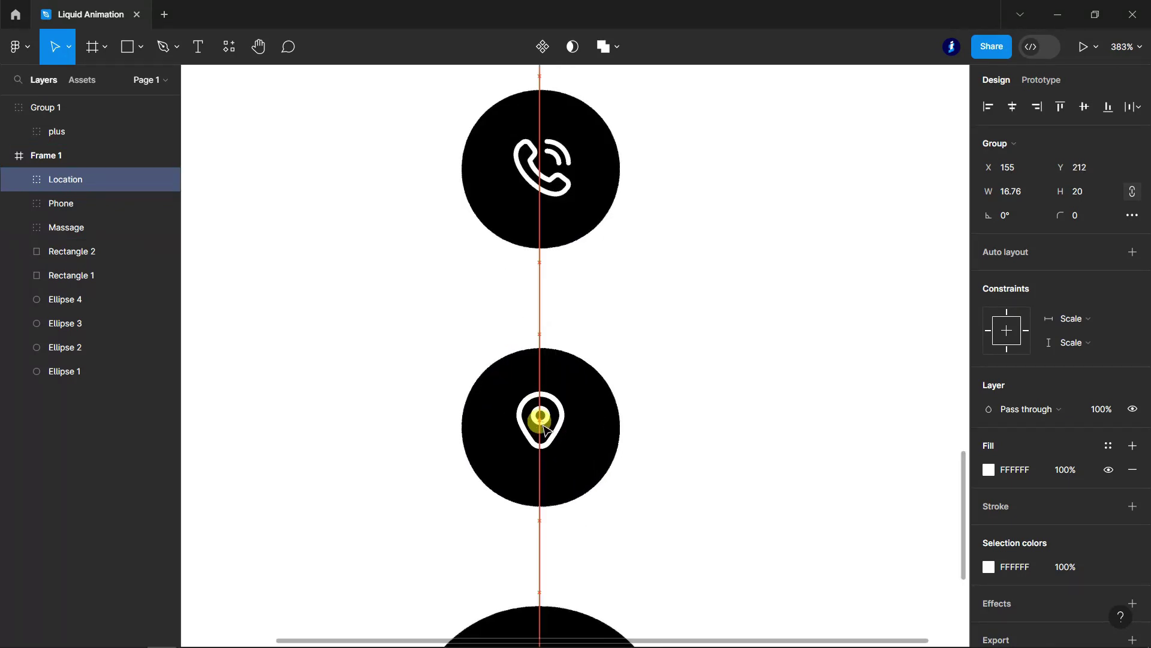
ctrl+scroll(543, 430, down, 5)
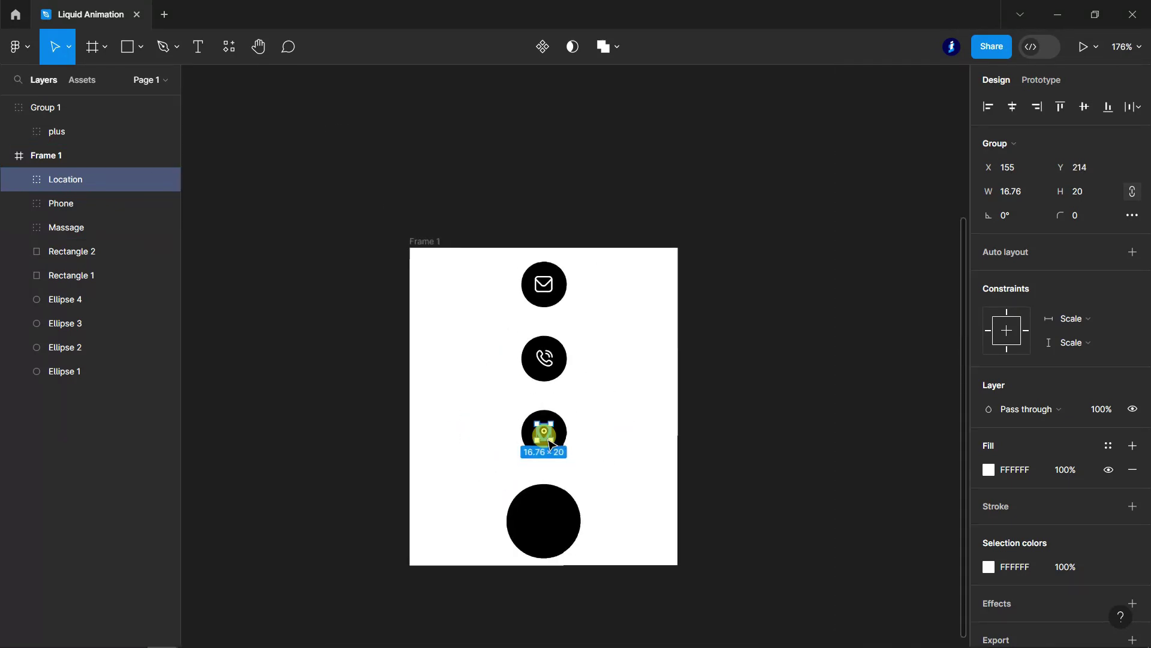
scroll(763, 465, up, 1)
scroll(660, 360, up, 5)
drag(548, 229, 646, 323)
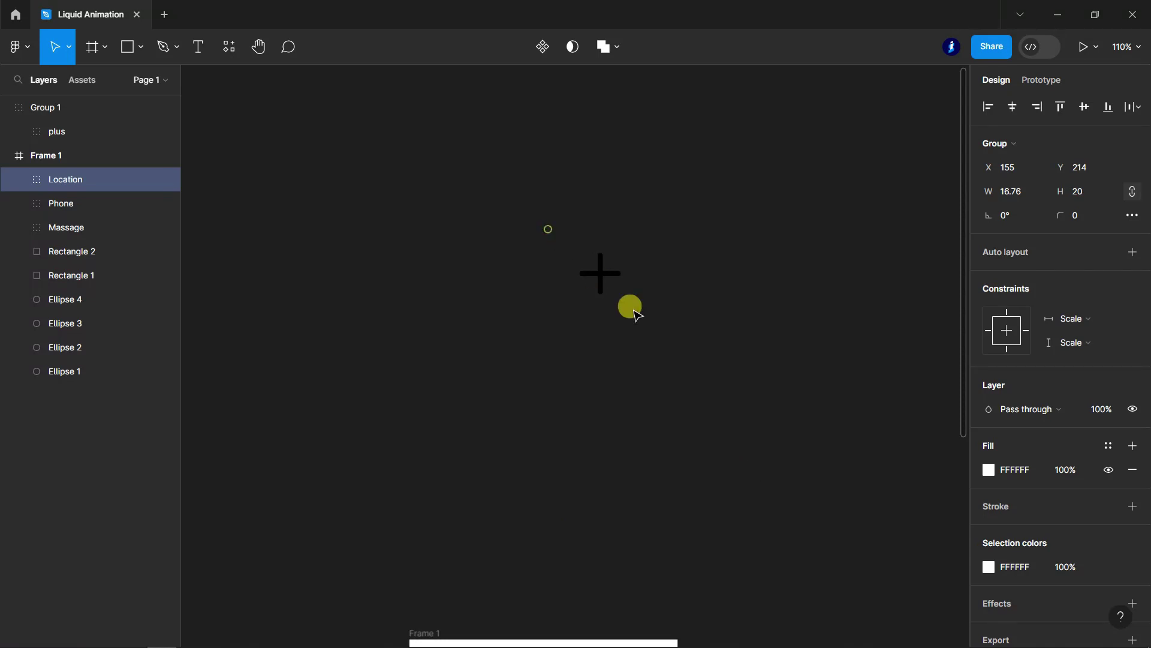
Step: Place the plus group in Frame 1 with a white FFF fill, centred on the big circle
mouse_move(602, 269)
mouse_down()
mouse_move(574, 594)
mouse_move(540, 542)
mouse_up()
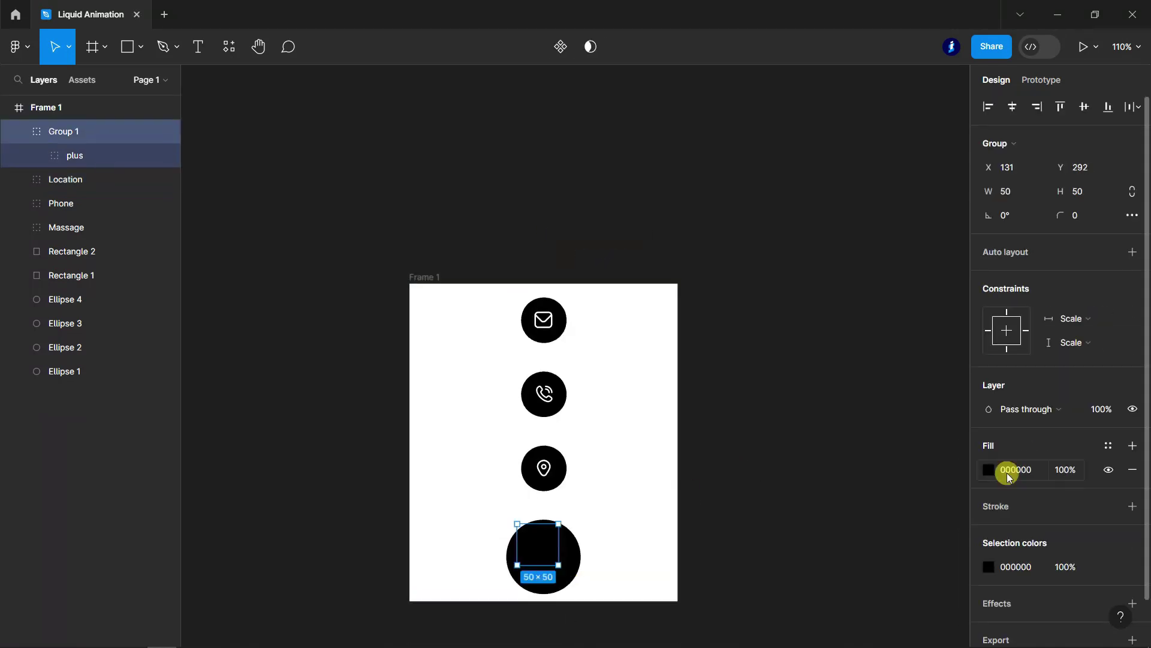
text(fff)
key(Return)
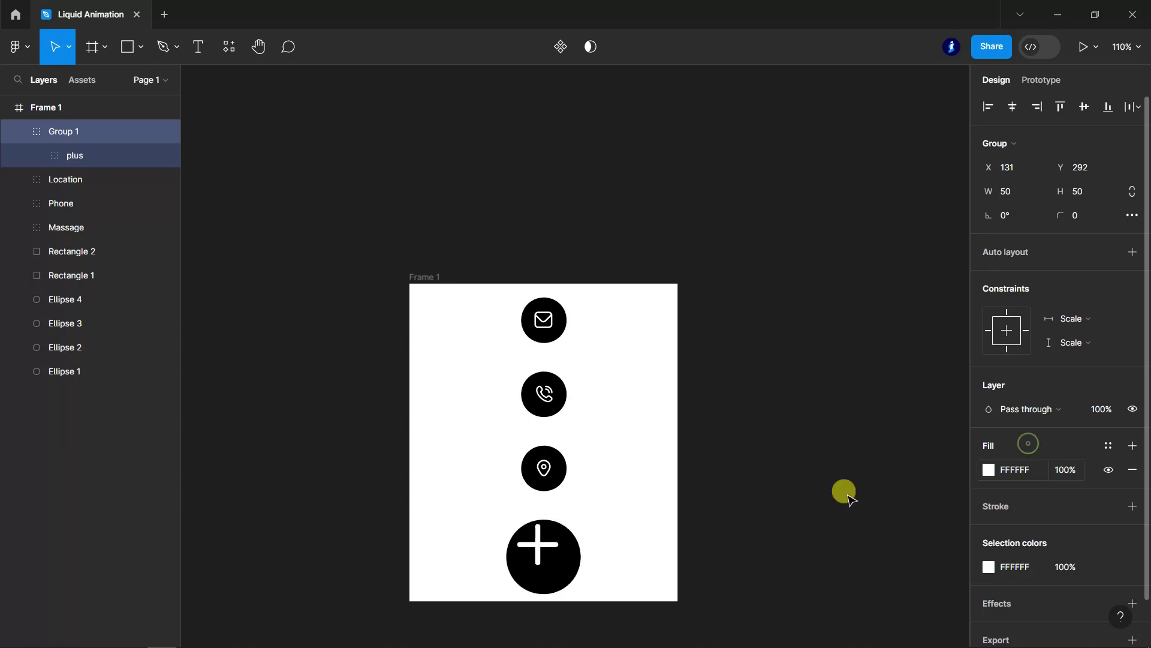
scroll(594, 512, down, 1)
ctrl+scroll(537, 509, up, 3)
drag(538, 508, 548, 518)
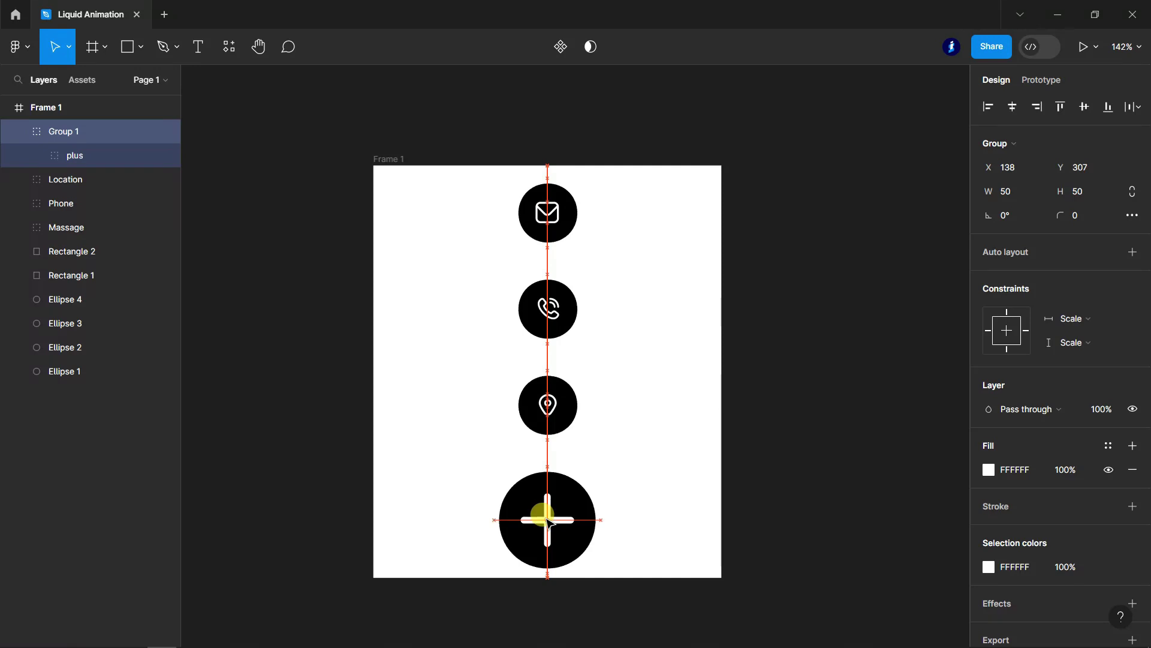
click(816, 492)
Step: Resize the plus vector to 40×40 with locked proportions and recentre it in the circle
ctrl+scroll(714, 533, down, 3)
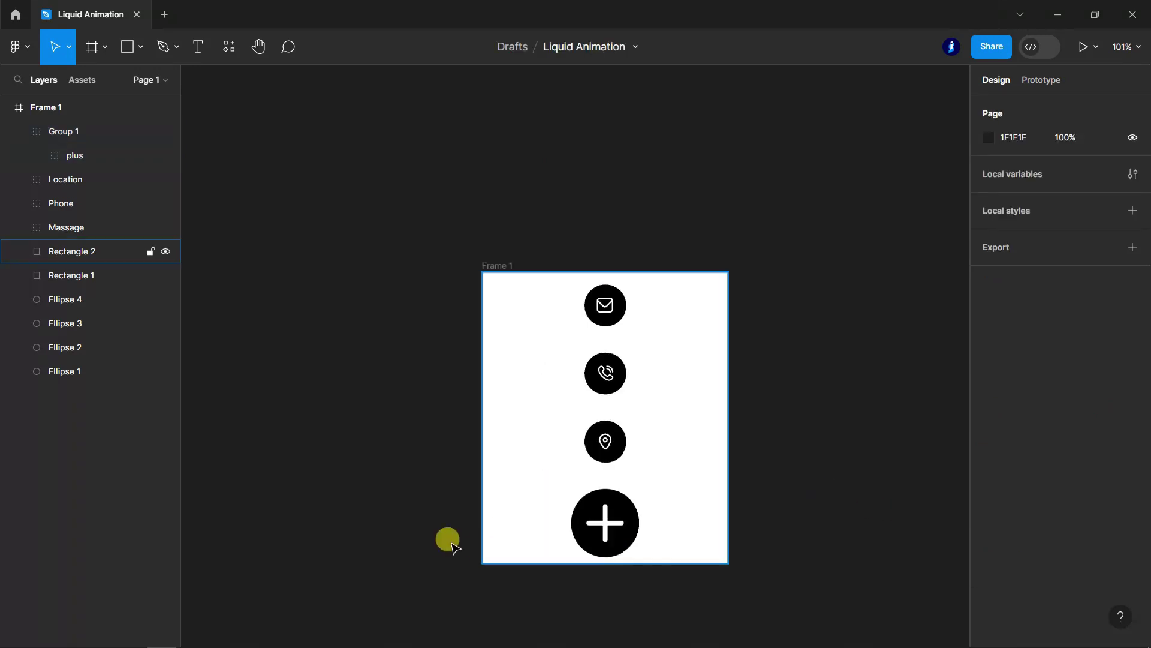
ctrl+scroll(677, 579, up, 5)
double_click(548, 489)
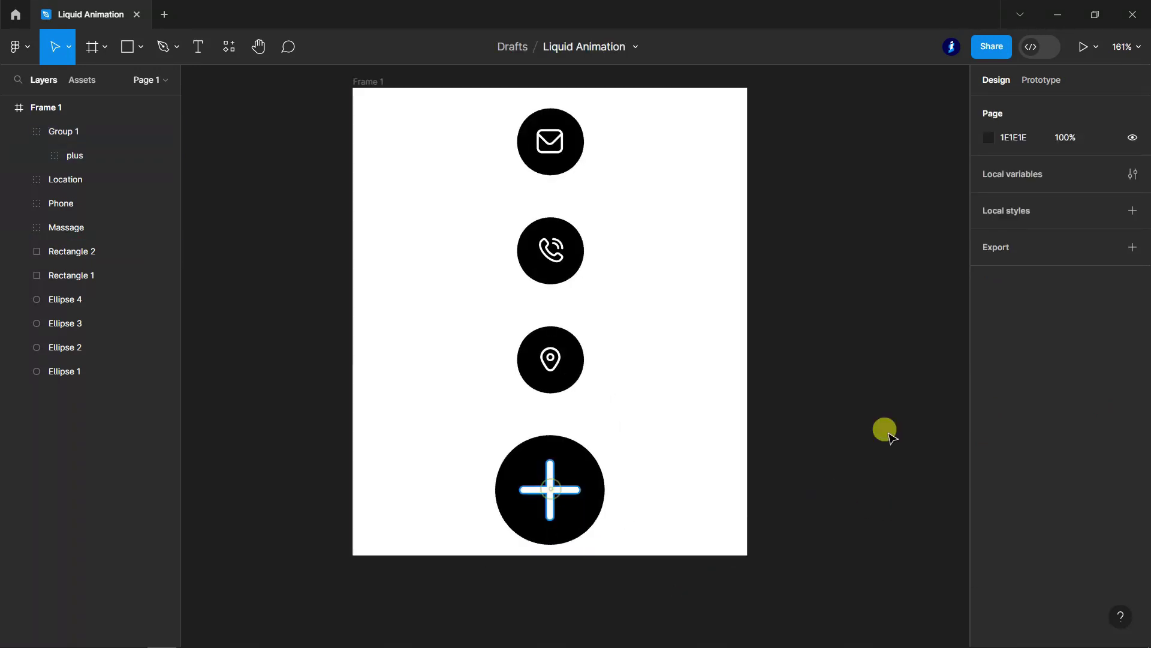
text(48)
key(Return)
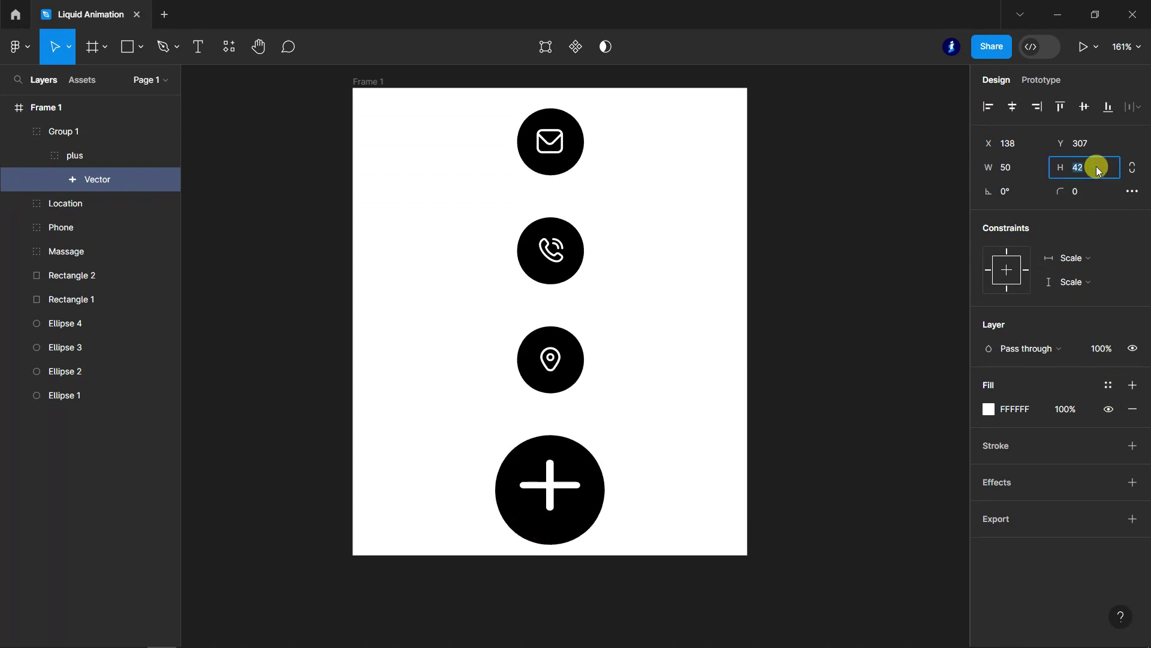
text(50)
key(Return)
click(1126, 169)
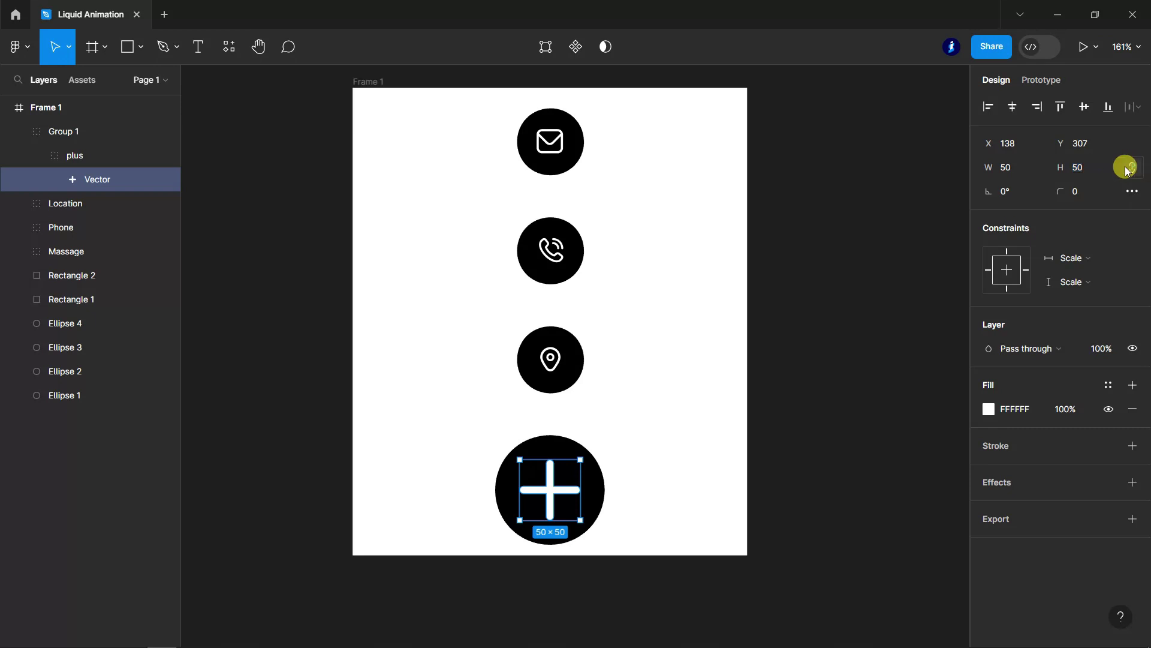
key(Down)
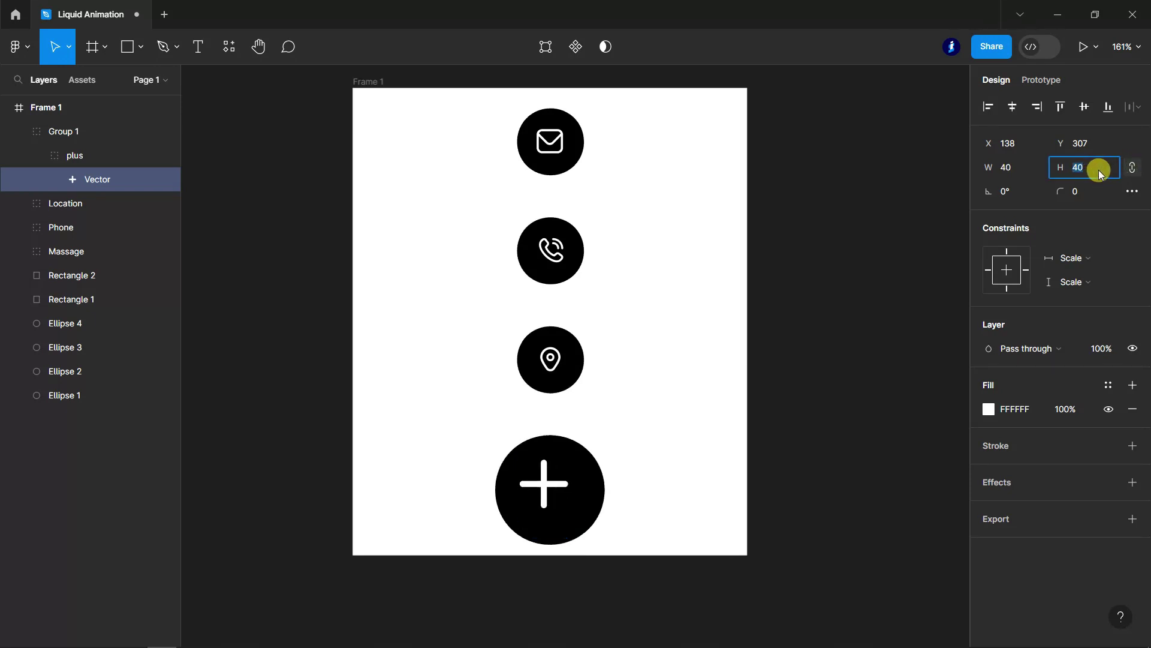
drag(544, 480, 552, 493)
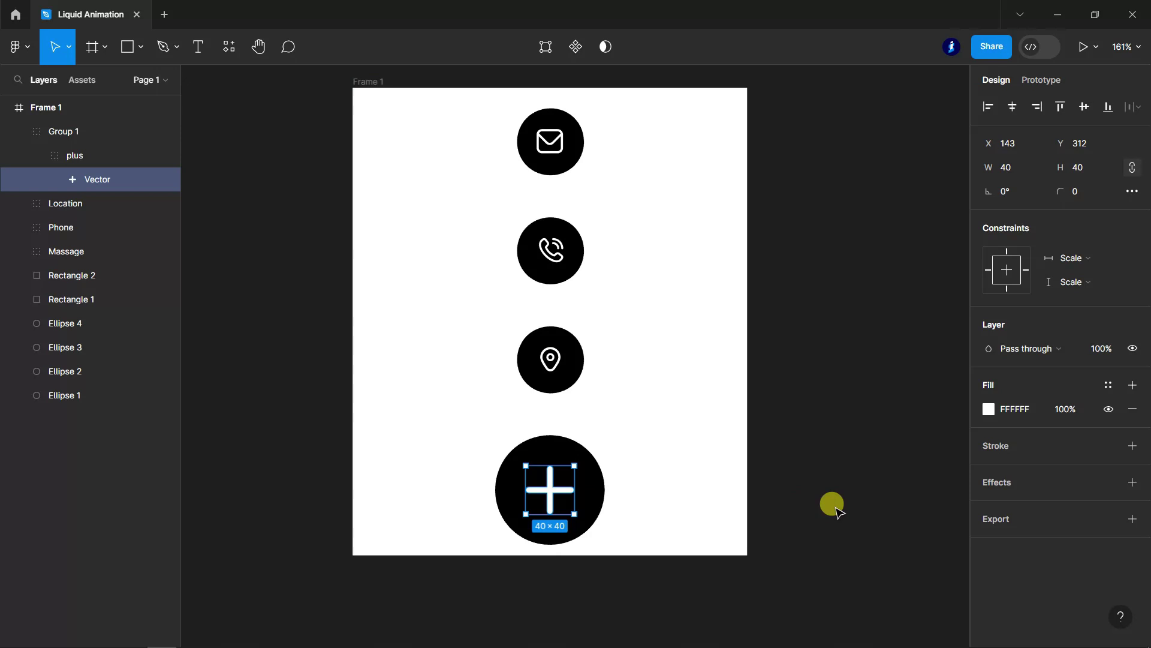
click(830, 505)
scroll(187, 557, down, 2)
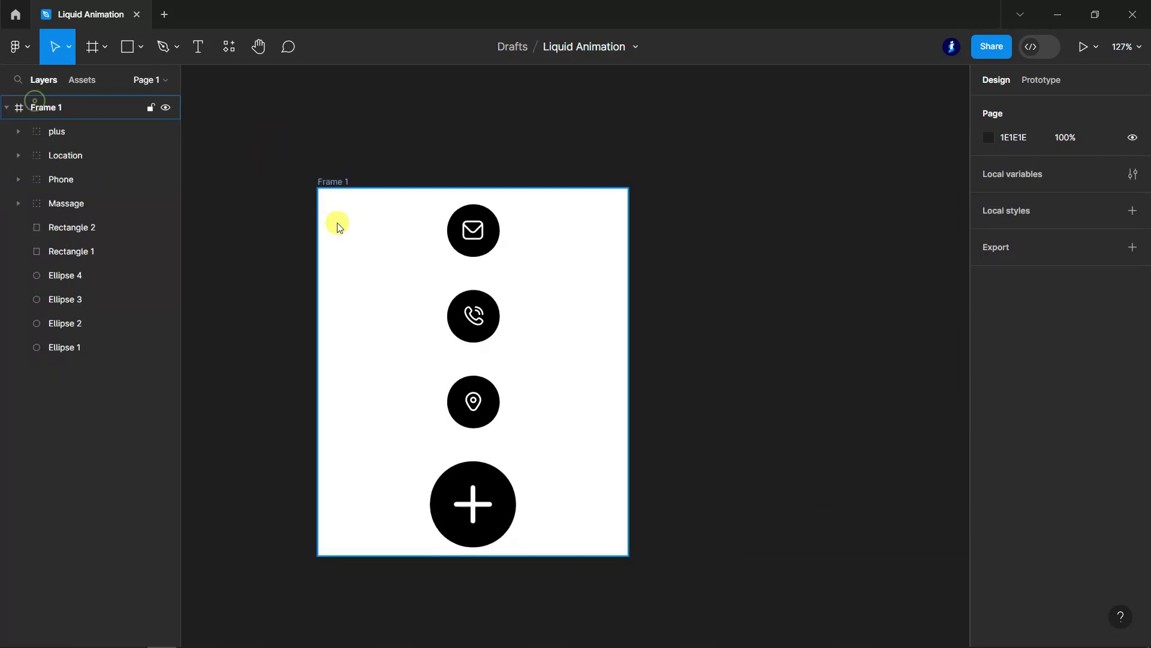
Step: Alt-drag Frame 1 to the right to duplicate it as Frame 2
click(336, 223)
scroll(300, 245, down, 3)
drag(428, 288, 561, 288)
click(8, 131)
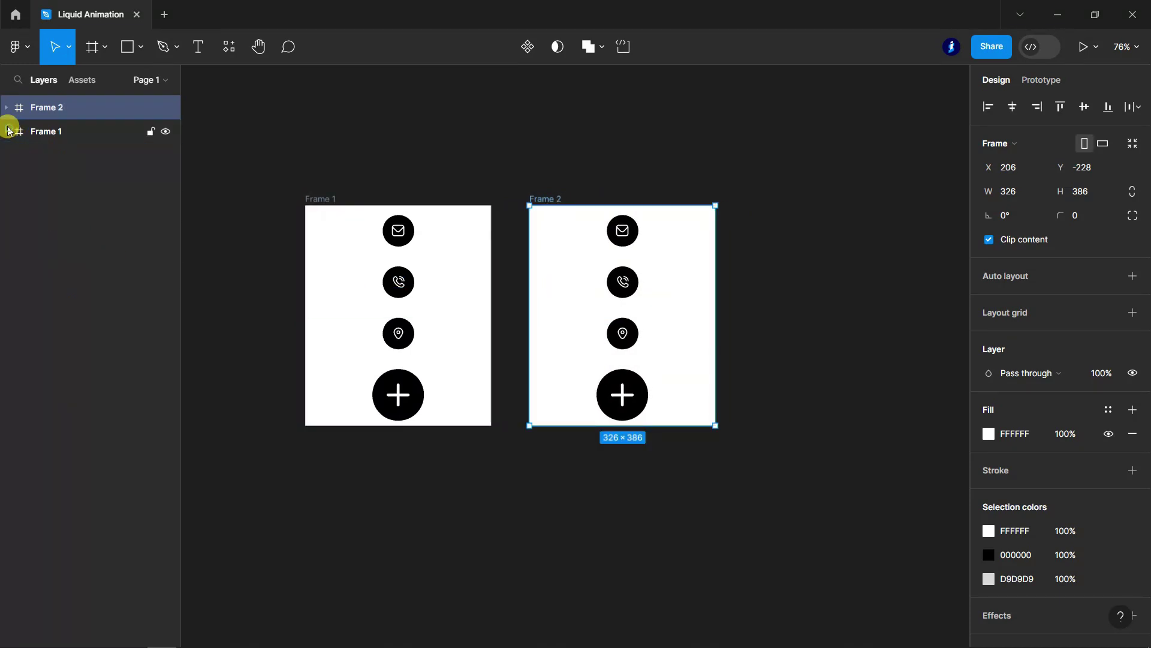
Step: Expand Frame 2's child layers in the Layers panel
click(7, 107)
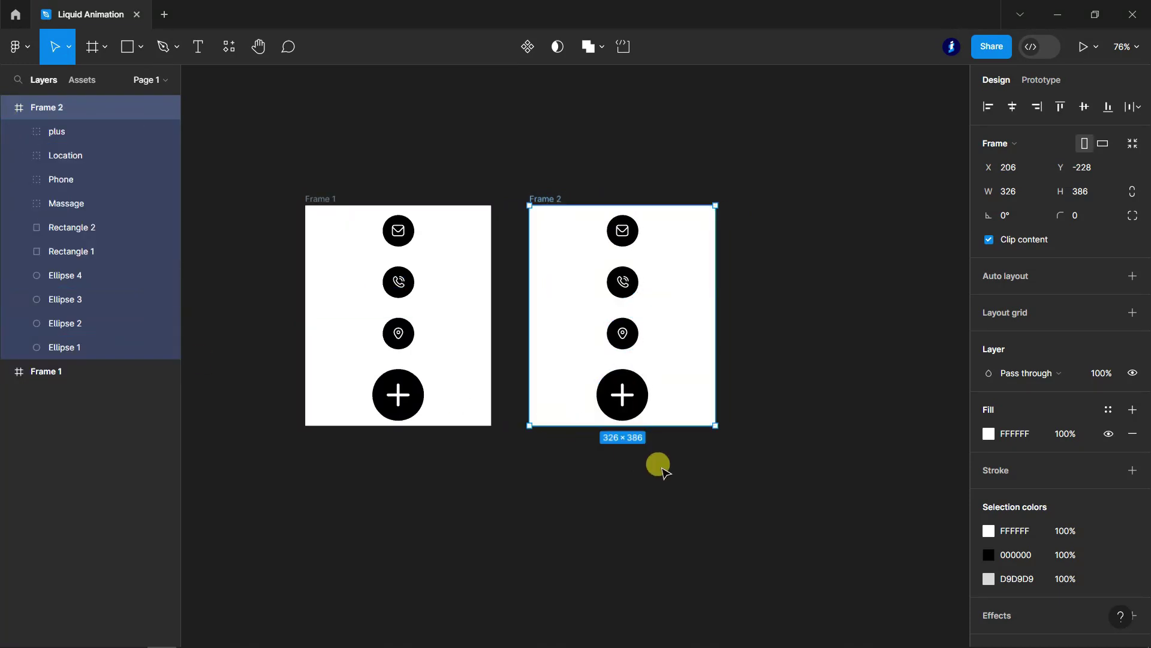
scroll(640, 382, up, 1)
scroll(636, 390, up, 3)
scroll(632, 398, up, 2)
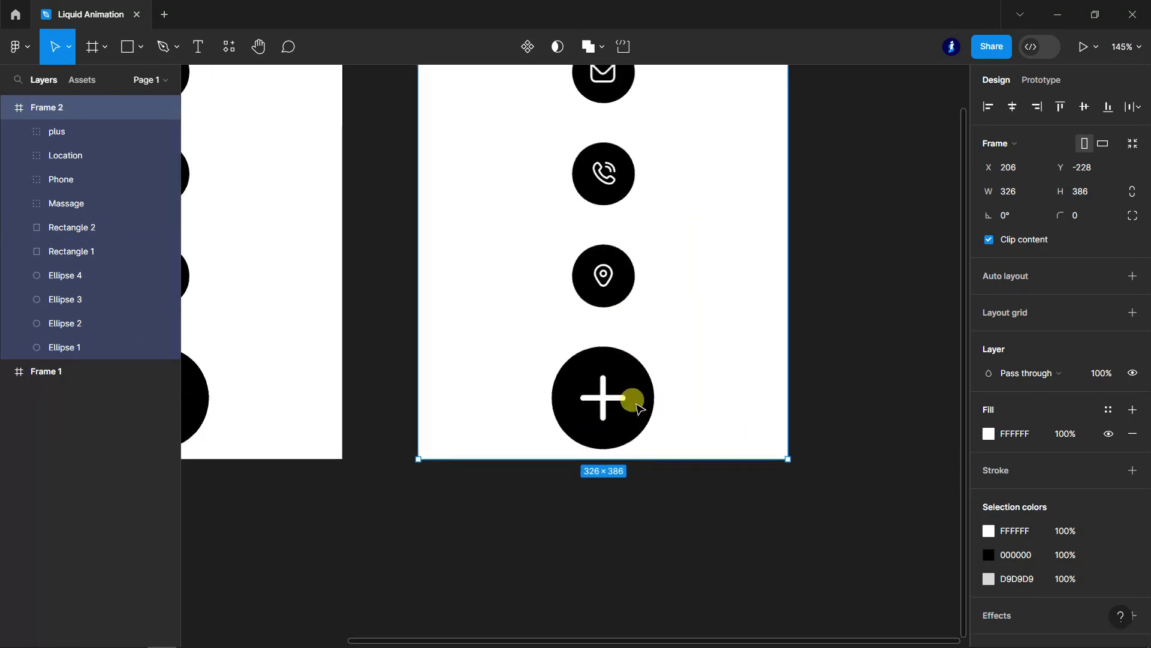
scroll(633, 403, up, 3)
scroll(633, 405, down, 7)
mouse_move(90, 227)
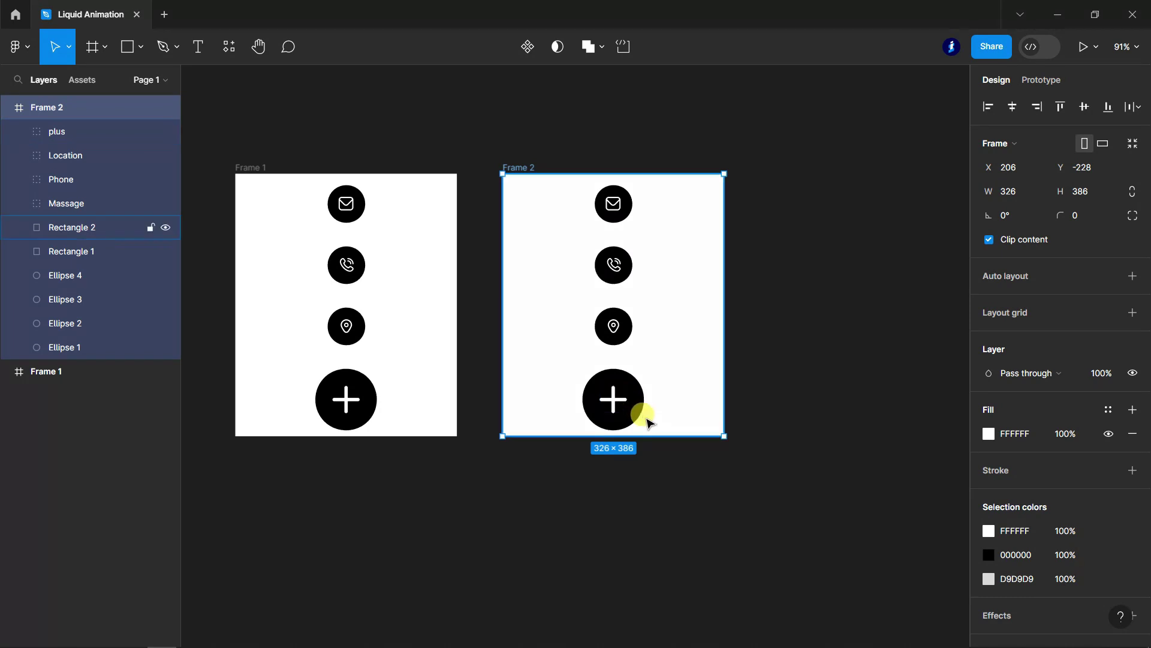
scroll(644, 414, up, 4)
scroll(637, 404, up, 3)
Step: Rotate Frame 2's plus vector by -45° so the main button shows an X
double_click(561, 378)
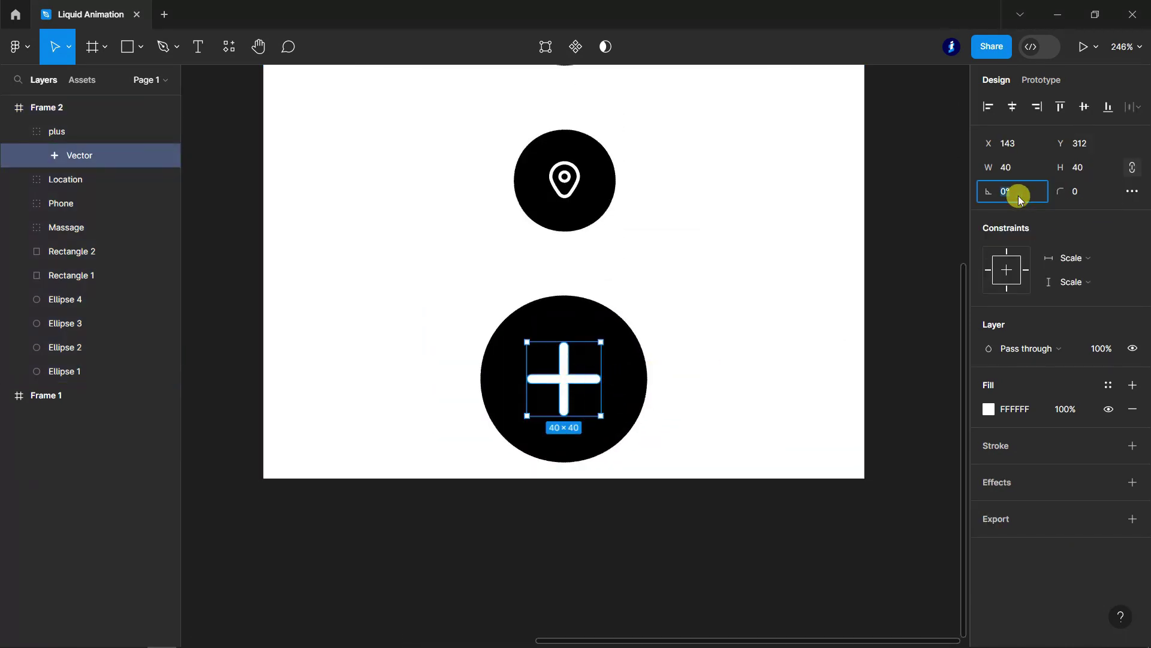
key(Up)
key(Up)
key(Up)
key(Up)
key(Up)
key(Up)
key(Up)
key(Up)
key(Up)
key(Up)
key(Down)
key(Down)
key(Down)
key(Down)
key(Down)
key(Down)
key(Down)
key(Down)
key(Down)
key(Down)
key(Down)
key(Down)
key(Down)
key(Down)
key(Down)
key(Down)
key(Down)
key(Down)
key(Down)
key(Down)
key(Down)
key(Down)
key(Down)
key(Down)
key(Down)
key(Down)
key(Down)
key(Down)
key(Down)
key(Down)
key(Down)
key(Down)
key(Down)
key(Down)
key(Down)
key(Down)
key(Down)
key(Down)
key(Down)
key(Down)
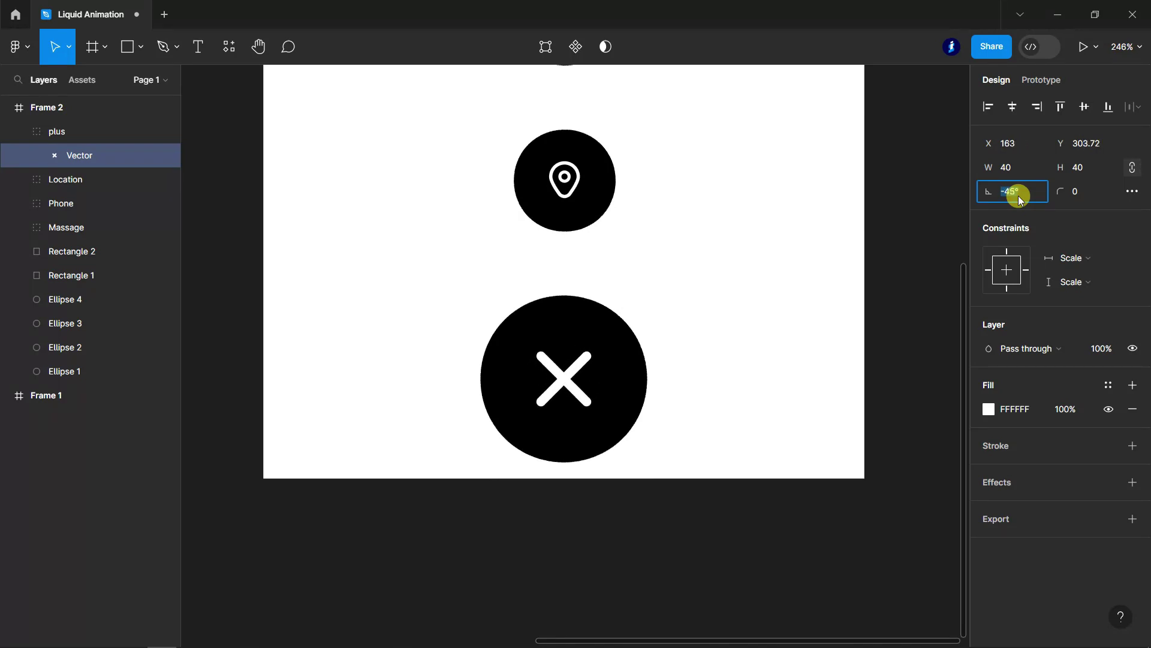
click(681, 516)
Step: Reorder Frame 2's mail, phone and location icon groups below Rectangle 1 in Layers
scroll(690, 519, down, 5)
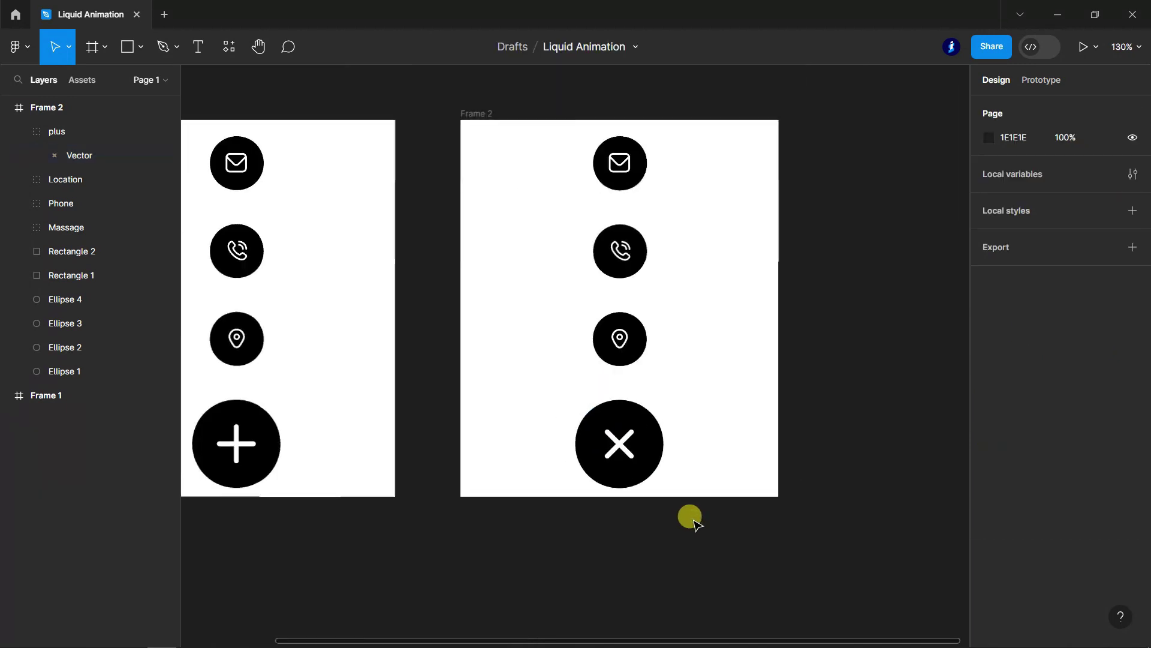
click(53, 347)
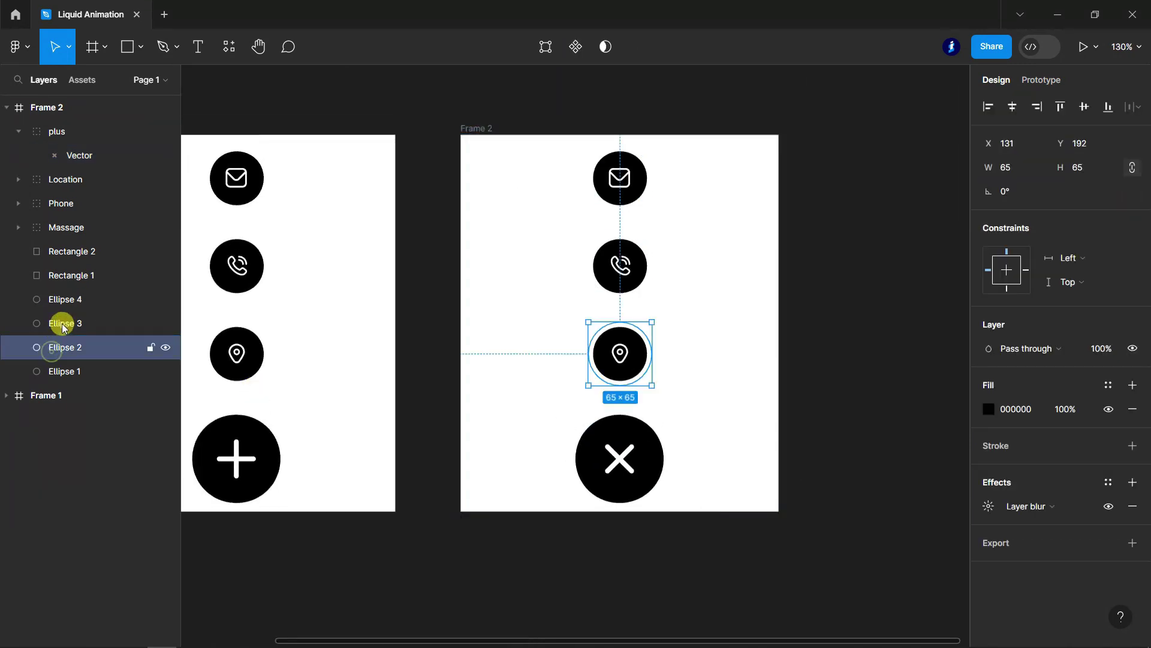
shift+click(63, 324)
shift+click(60, 300)
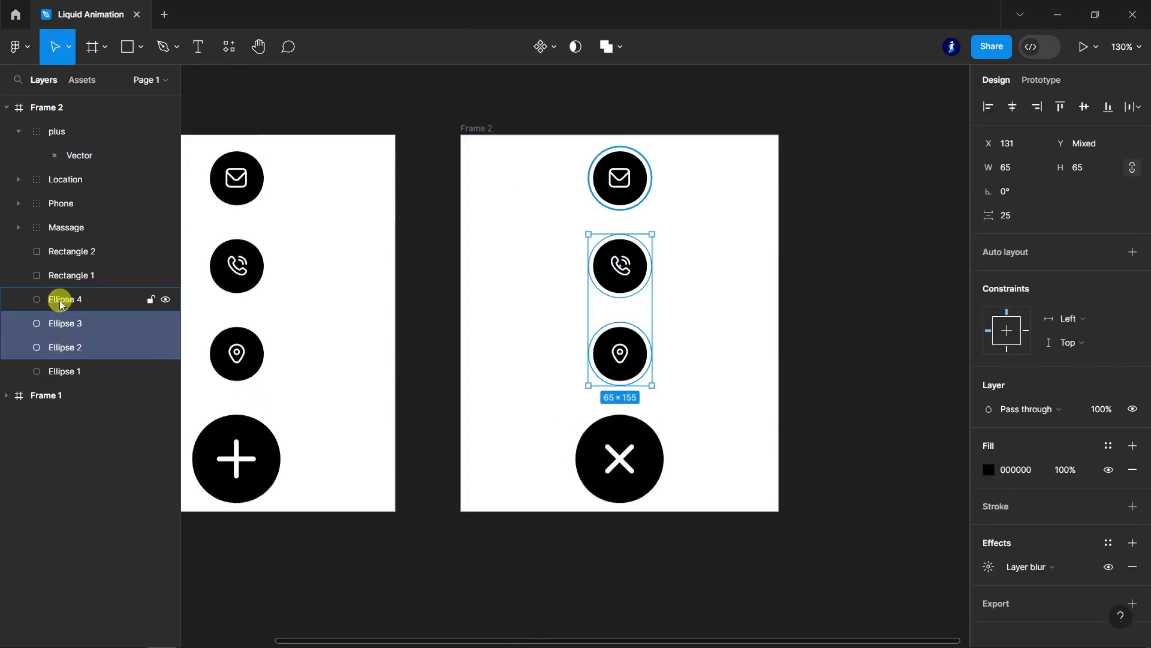
shift+click(65, 227)
shift+click(64, 206)
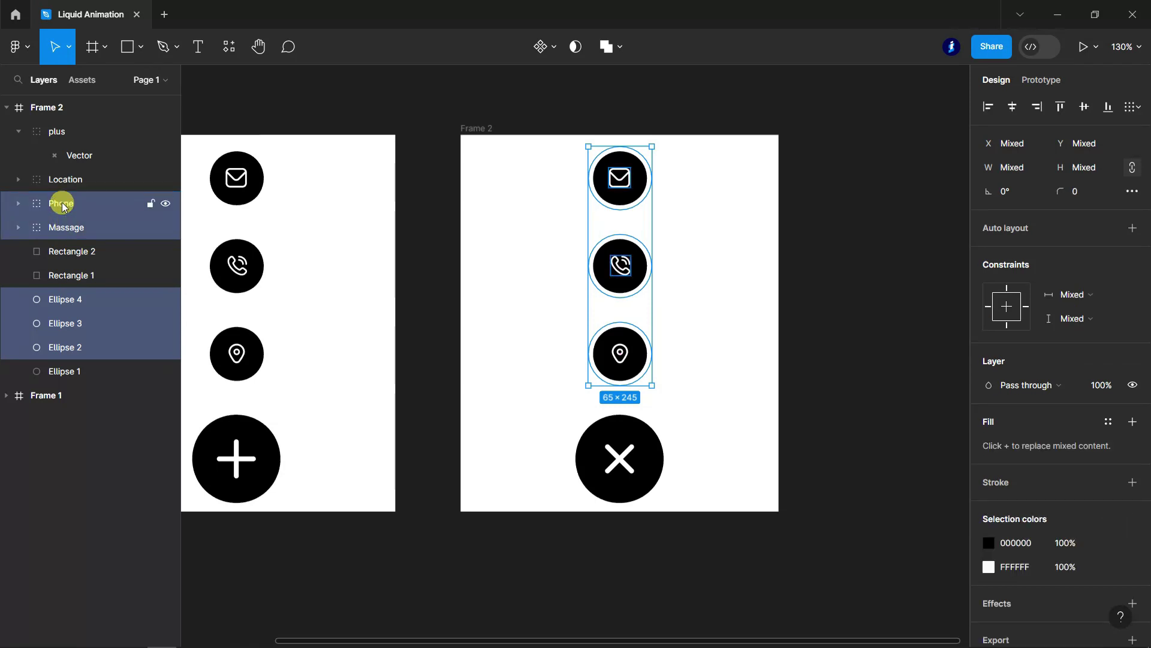
shift+click(60, 179)
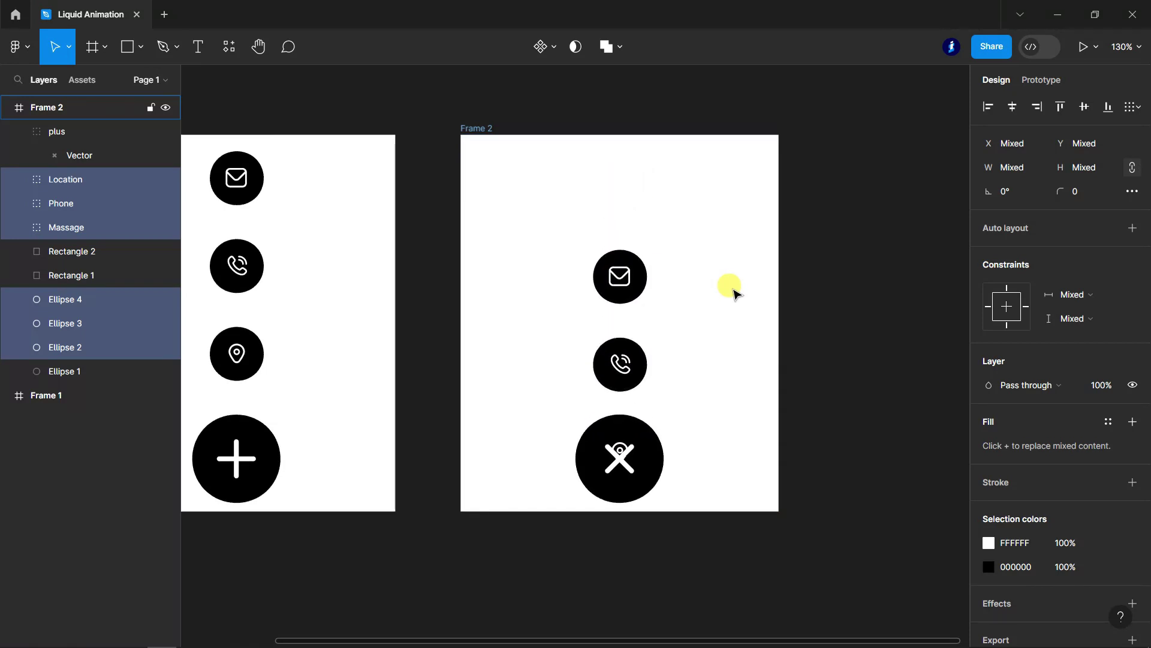
mouse_move(99, 226)
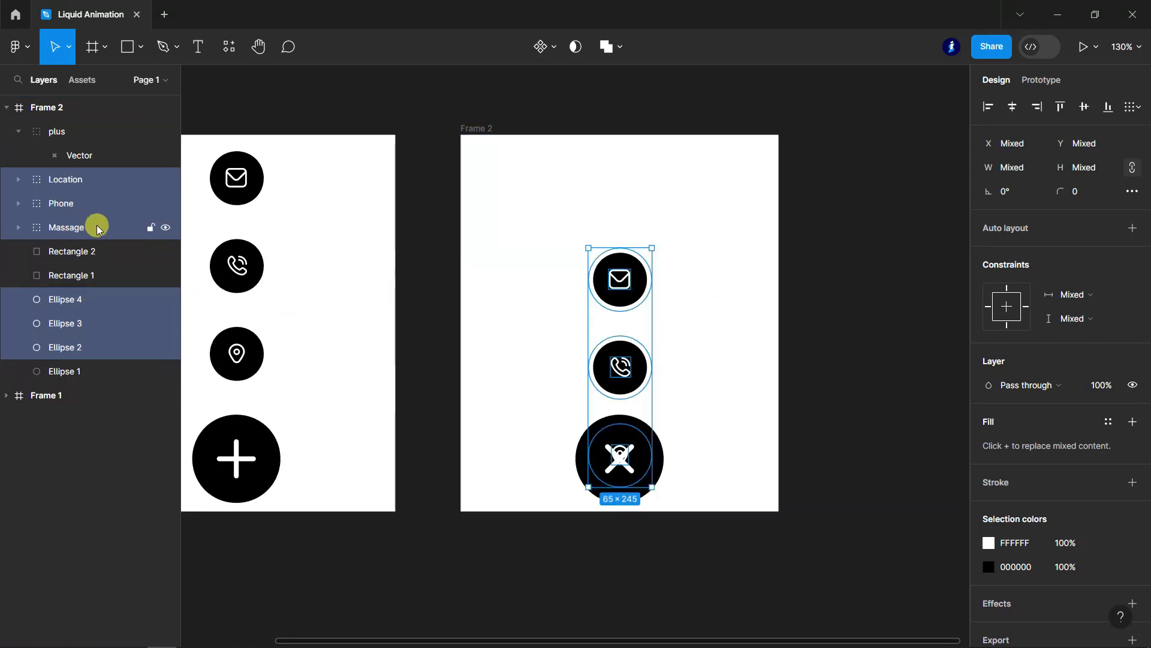
click(96, 228)
shift+click(86, 205)
shift+click(98, 181)
drag(92, 232, 99, 298)
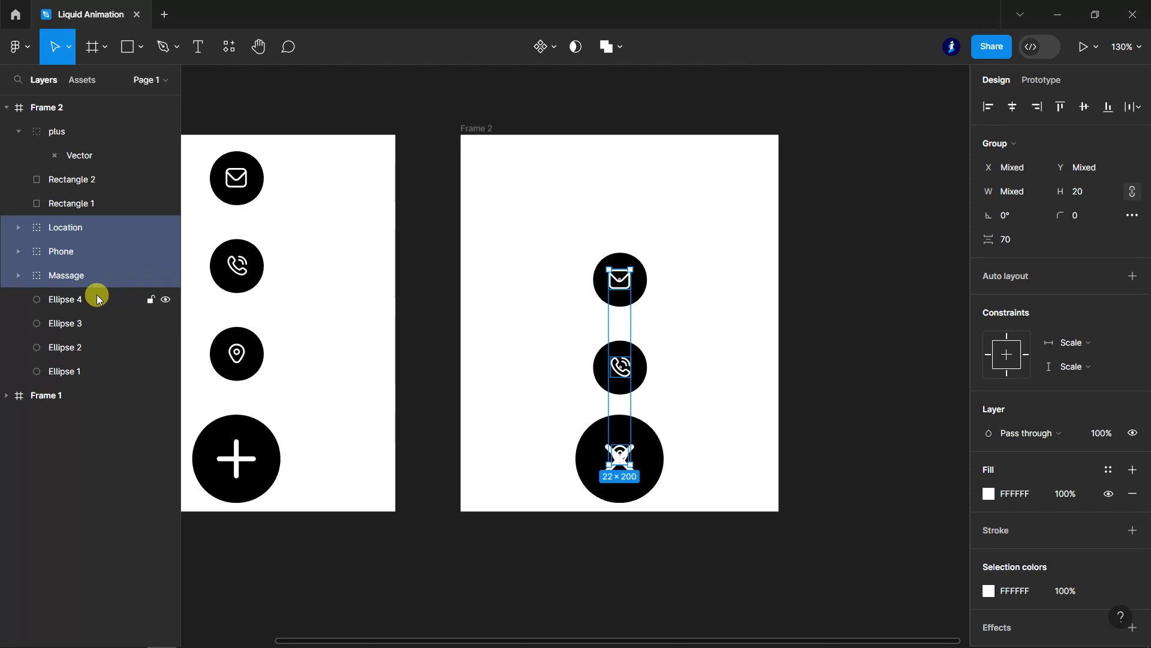
Step: Raise Ellipse 1 in the layer order and nudge the phone and mail circles behind the X button
click(65, 376)
drag(65, 377, 78, 226)
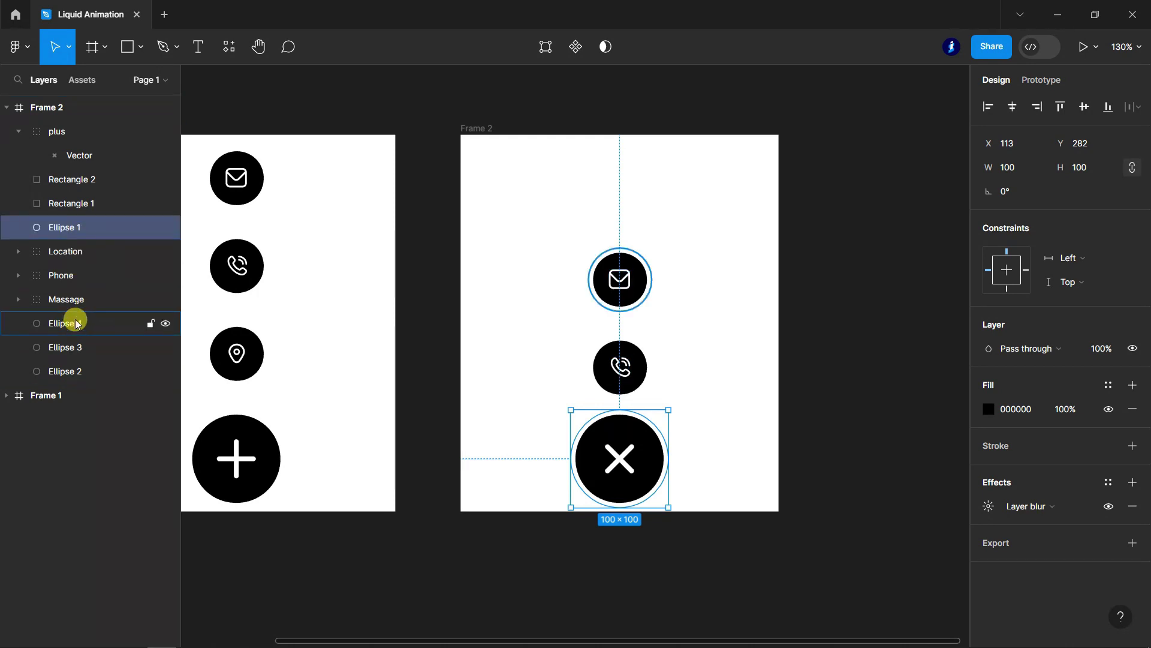
click(65, 346)
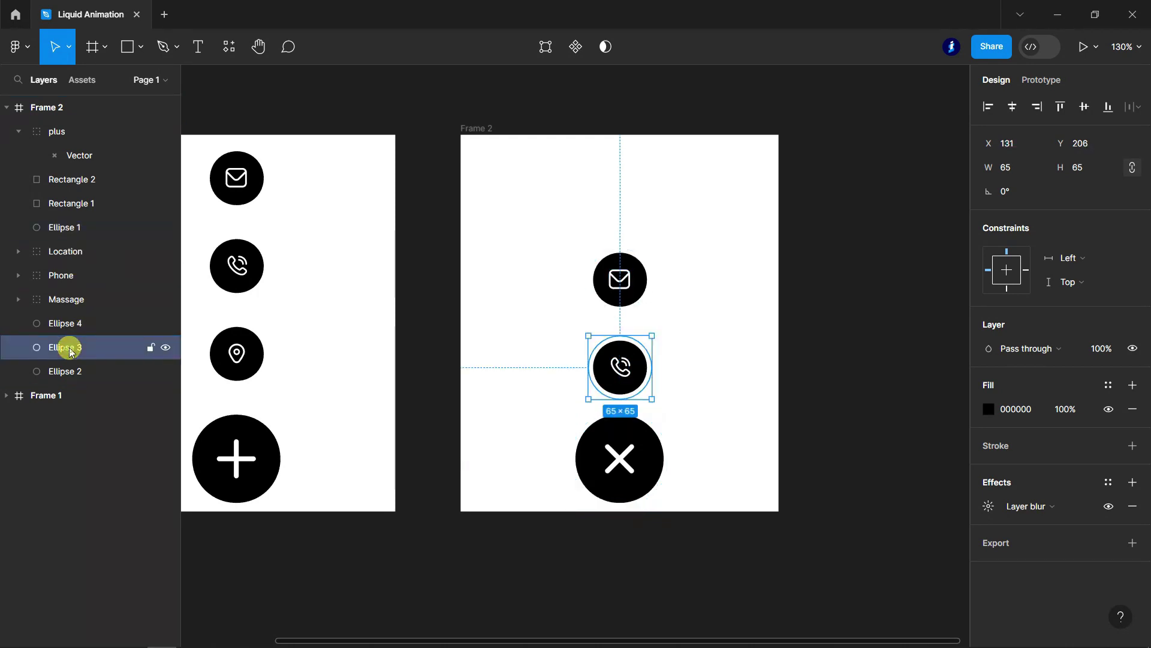
ctrl+click(74, 274)
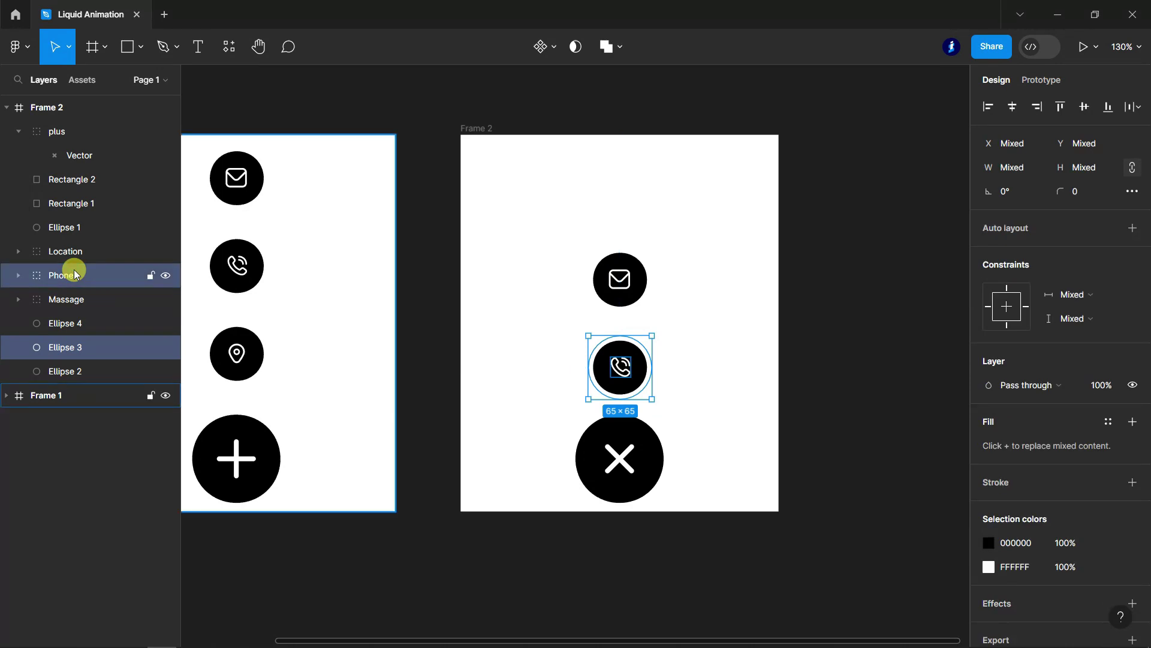
key(shift+Down)
key(shift+Down)
key(shift+Down)
key(shift+Down)
key(shift+Down)
key(shift+Down)
key(shift+Down)
key(shift+Down)
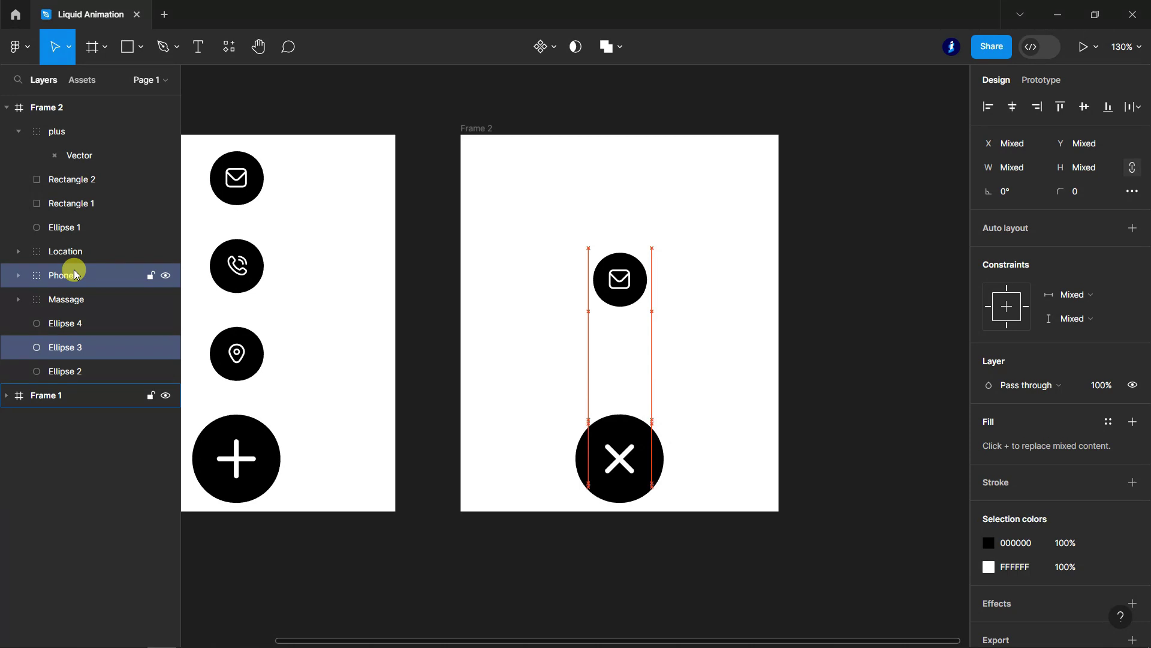
click(65, 323)
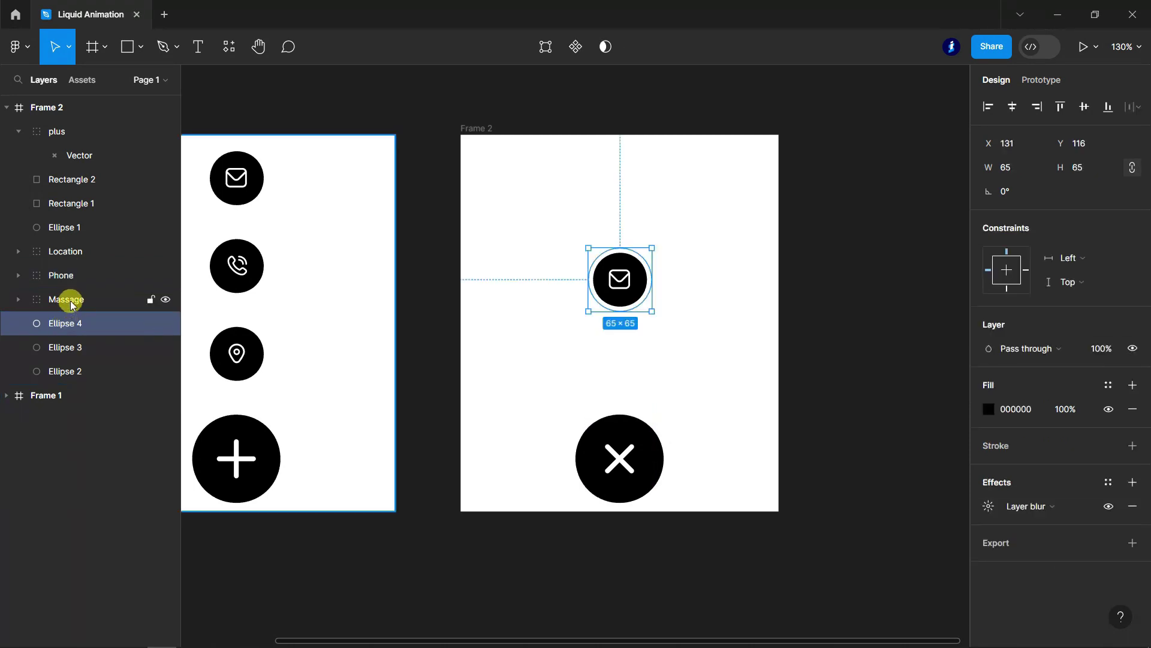
shift+click(70, 303)
key(shift+Down)
key(shift+Down)
key(shift+Down)
key(shift+Down)
key(shift+Down)
key(shift+Down)
key(shift+Down)
key(shift+Down)
key(shift+Down)
key(shift+Down)
key(shift+Down)
key(shift+Down)
key(shift+Down)
key(shift+Down)
key(shift+Down)
key(shift+Down)
key(shift+Down)
key(shift+Down)
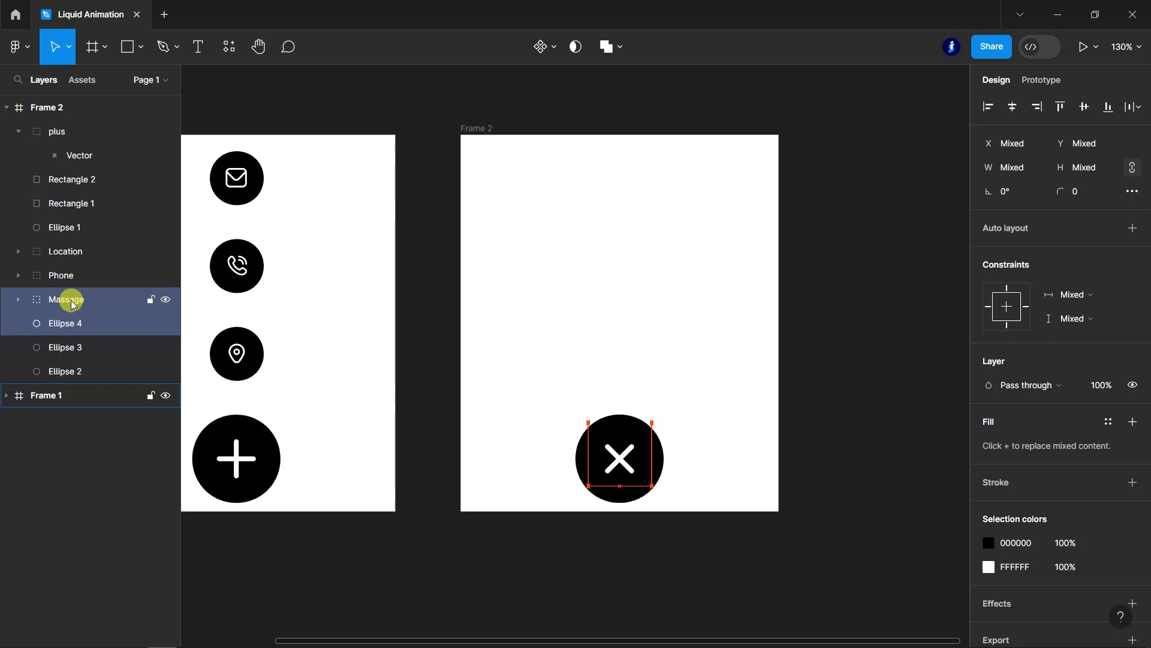
click(907, 341)
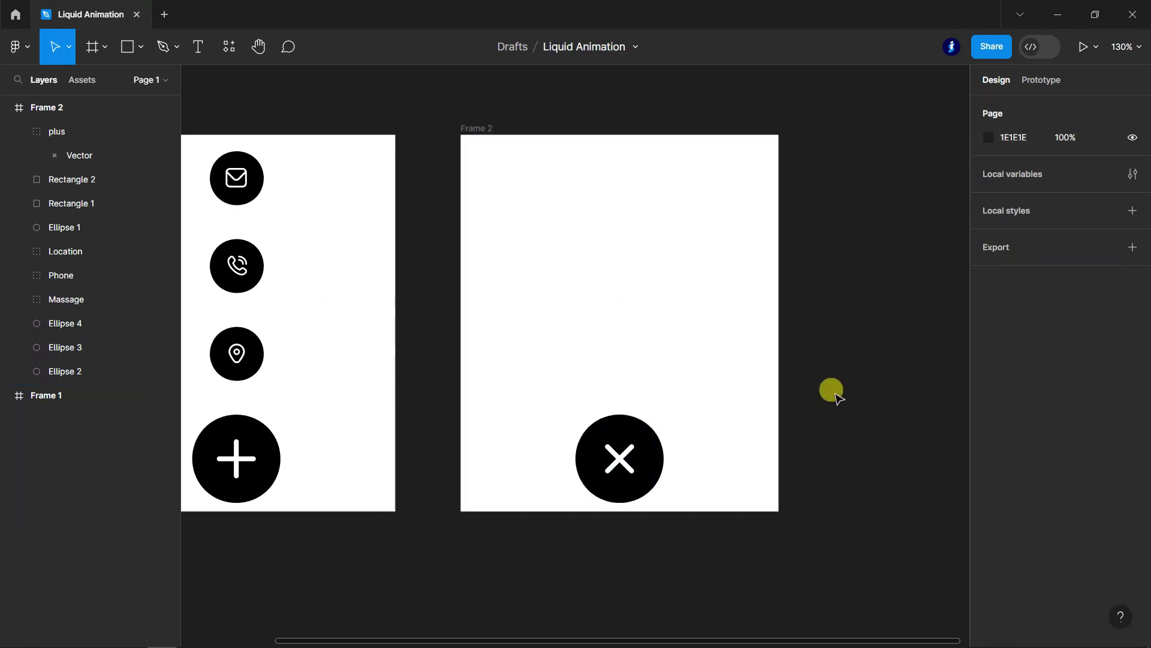
Step: Add an on-click prototype link from Frame 1 to Frame 2
click(9, 107)
click(1050, 85)
mouse_move(288, 322)
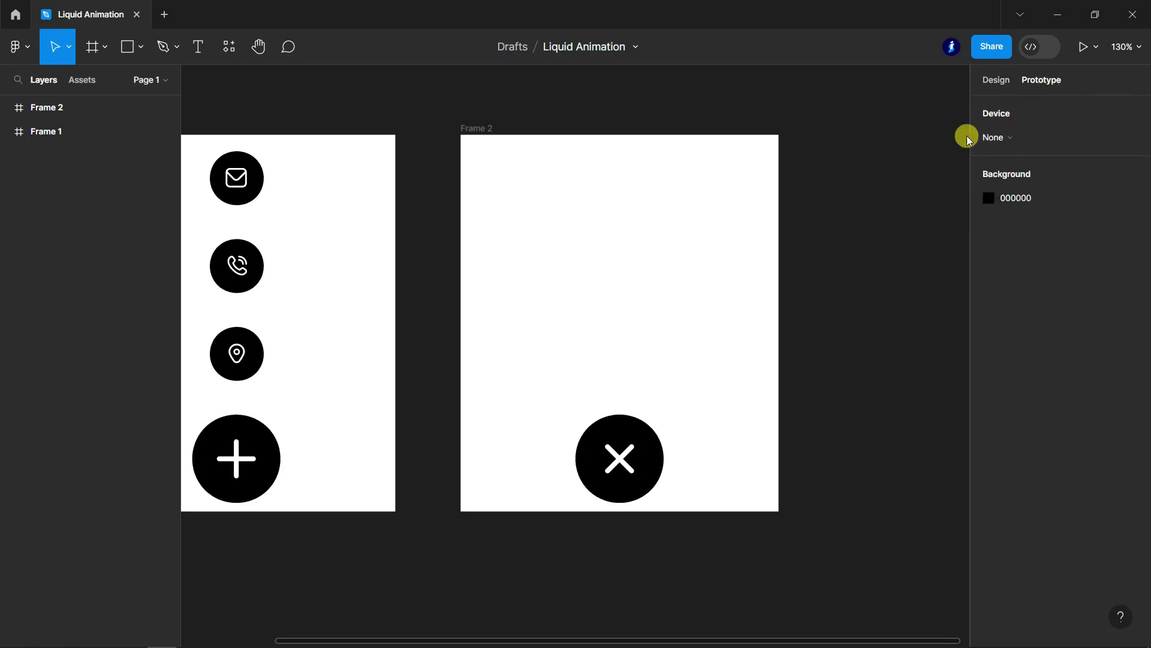
drag(394, 324, 465, 322)
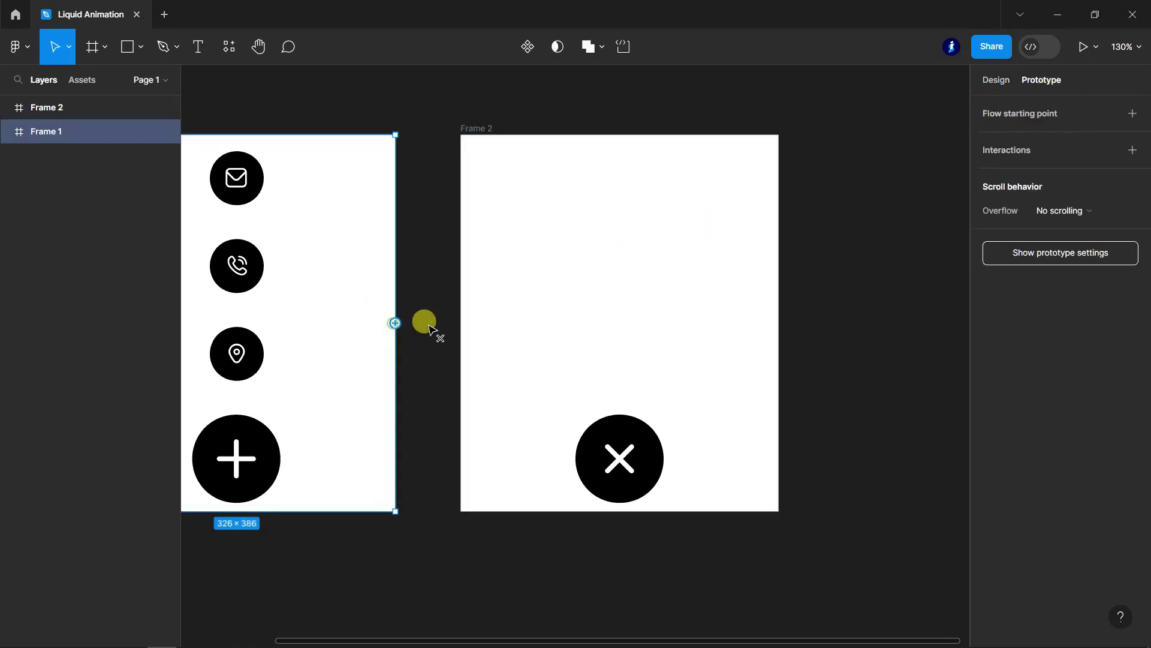
scroll(786, 348, down, 2)
scroll(785, 348, down, 3)
scroll(560, 327, up, 1)
scroll(560, 326, up, 1)
scroll(576, 372, up, 1)
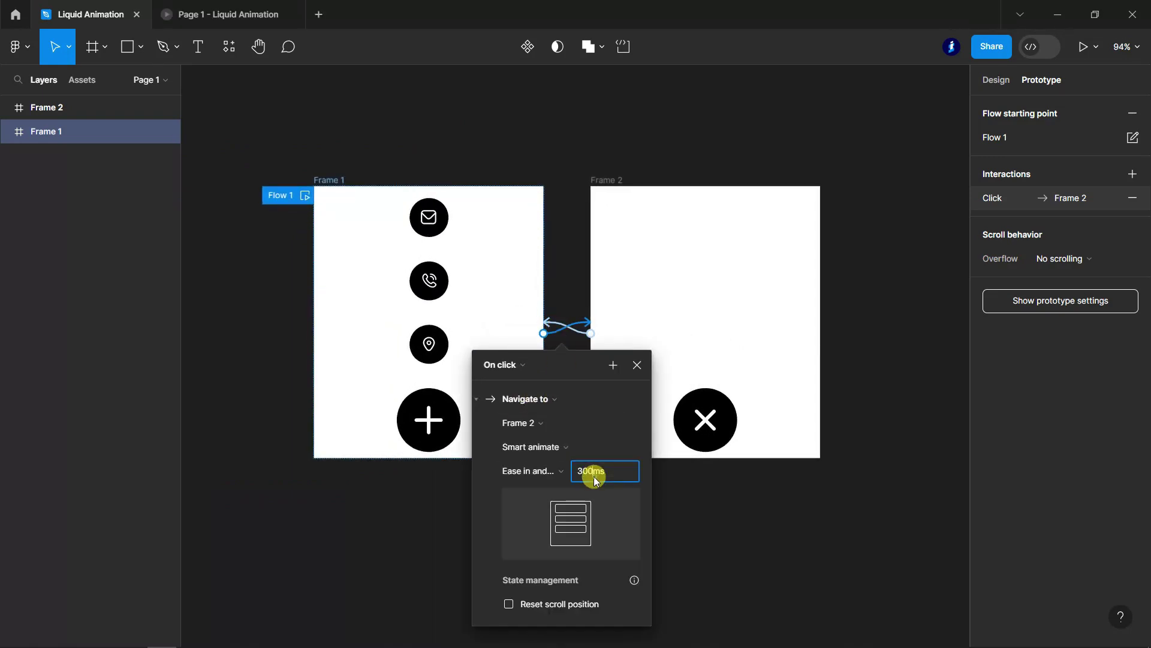
Step: Set Gentle easing on both Smart animate links and start the presentation
click(562, 472)
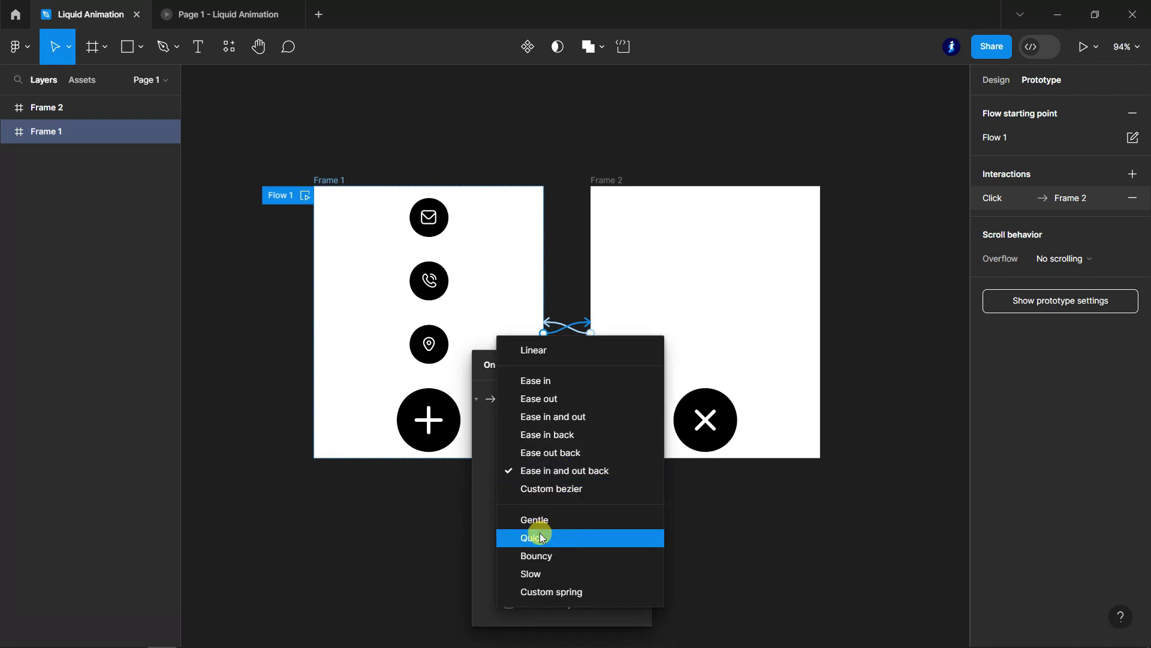
click(556, 519)
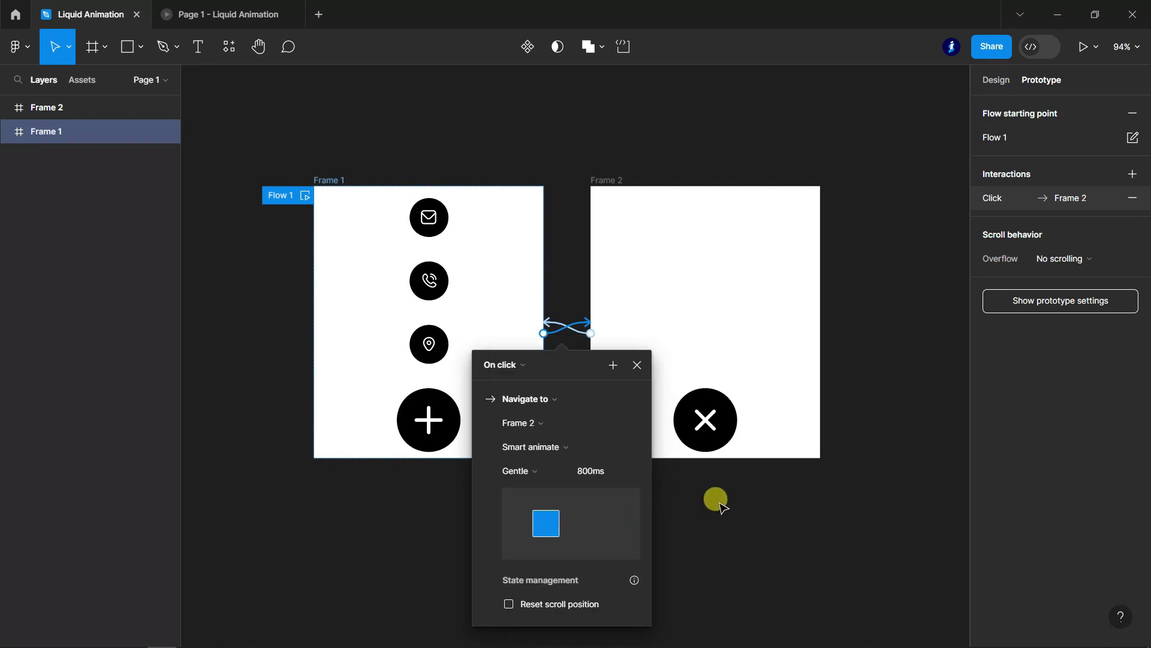
click(562, 326)
click(561, 326)
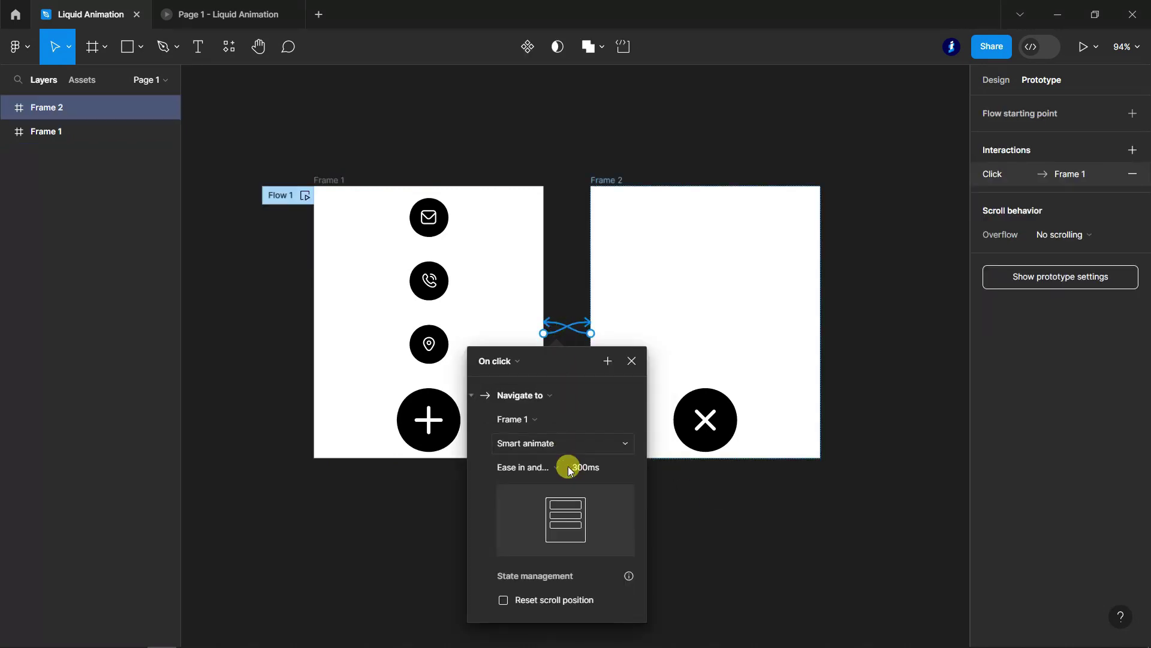
click(556, 468)
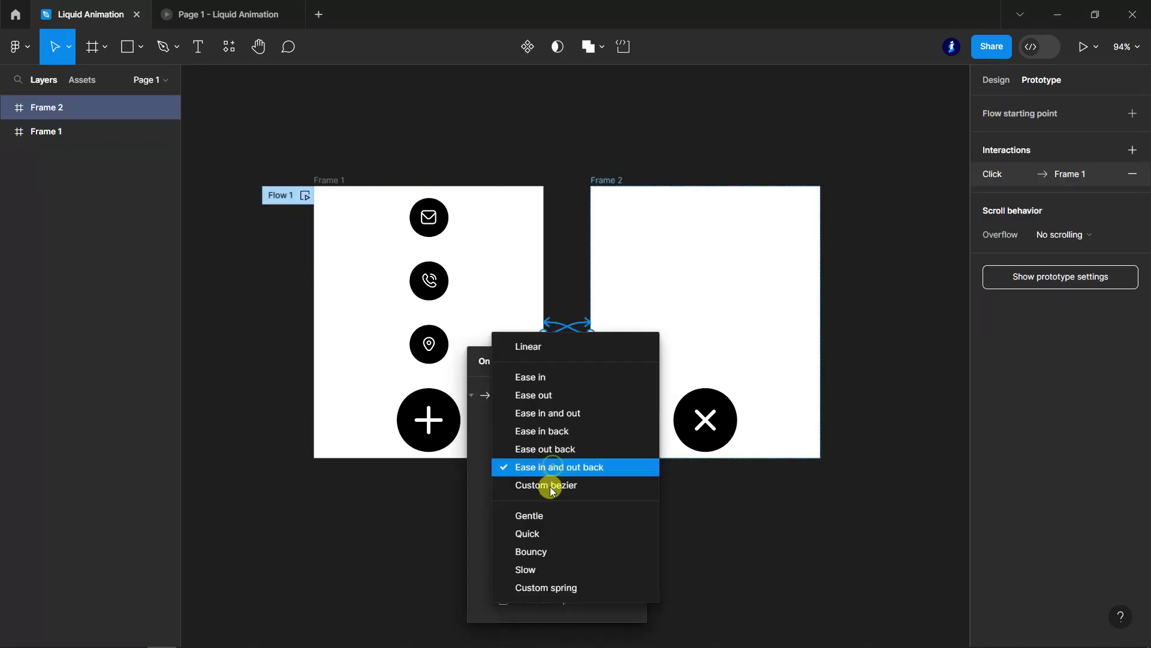
click(547, 518)
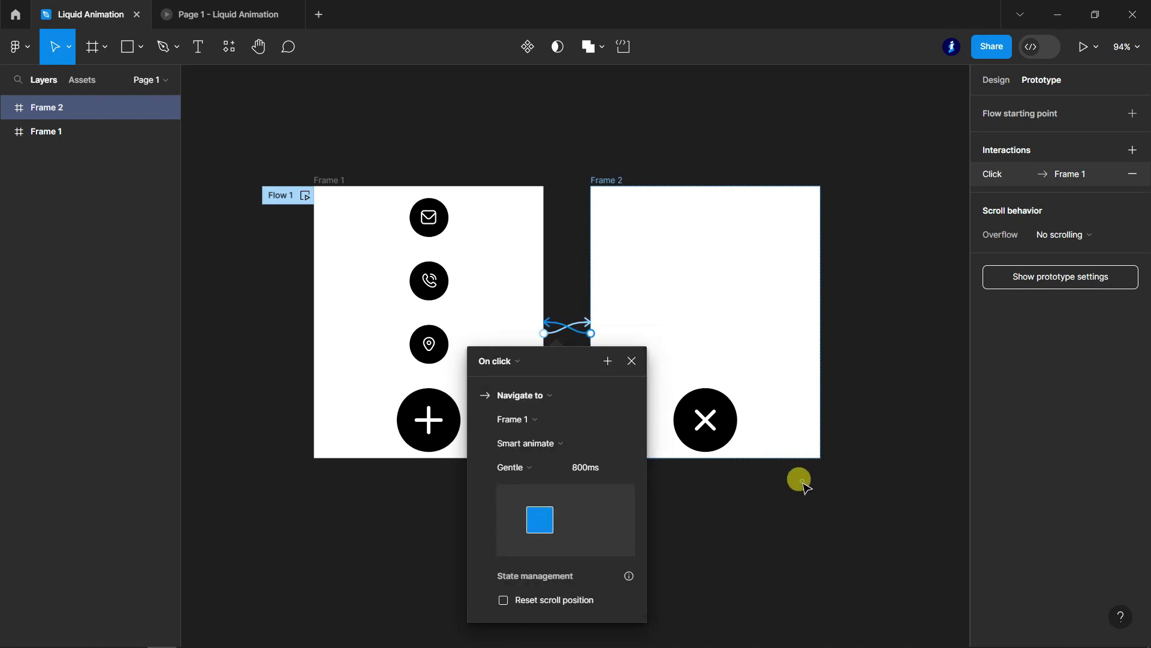
click(804, 484)
click(226, 14)
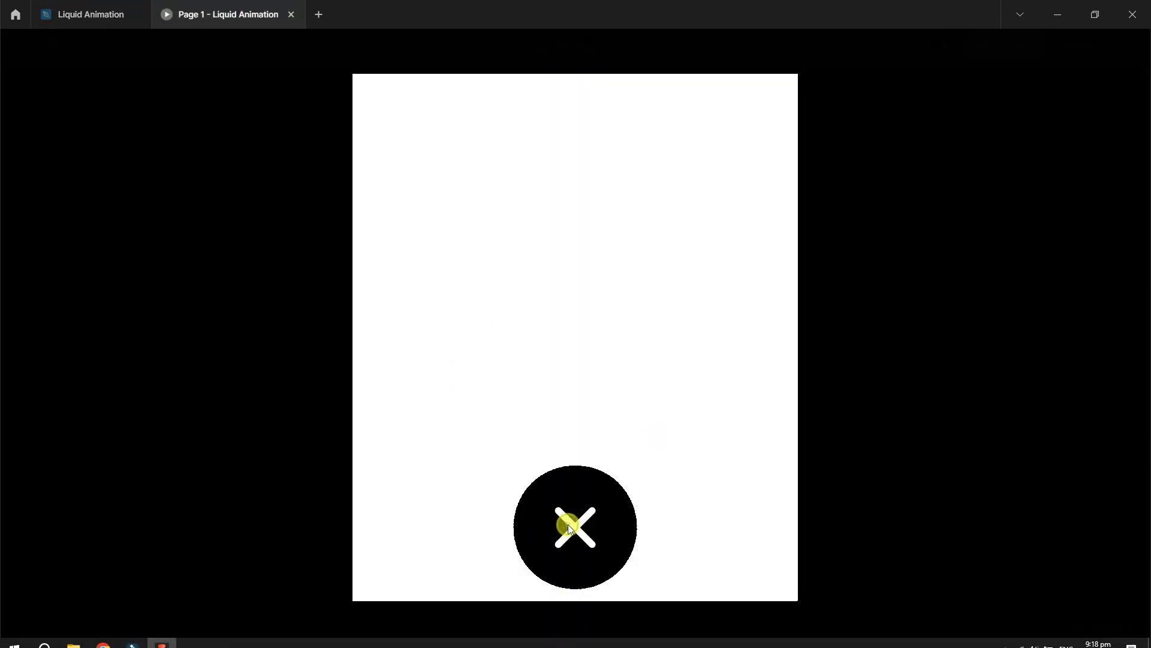
Step: Click the main button seven times, toggling the menu between expanded and collapsed
click(570, 528)
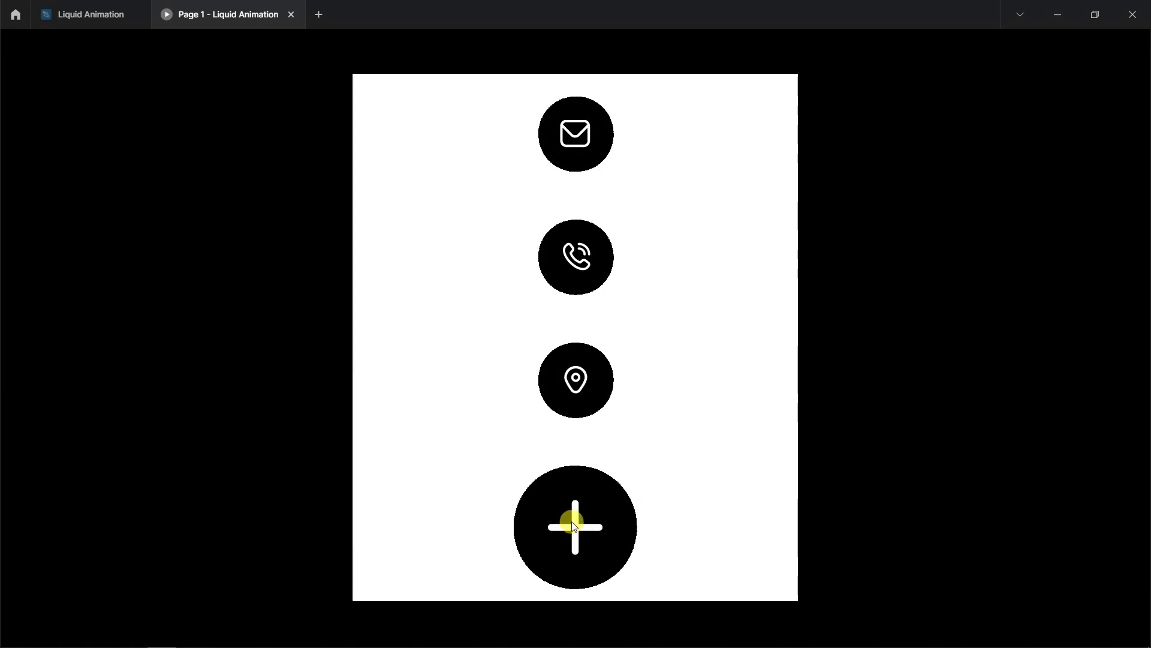
click(574, 525)
click(574, 525)
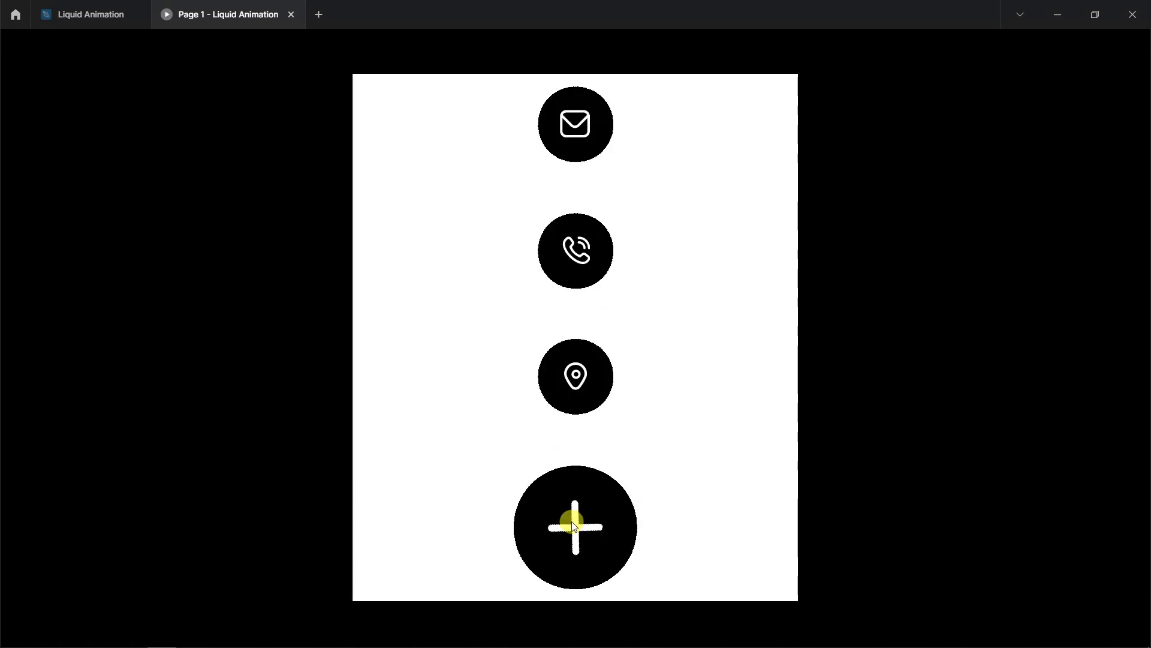
click(572, 525)
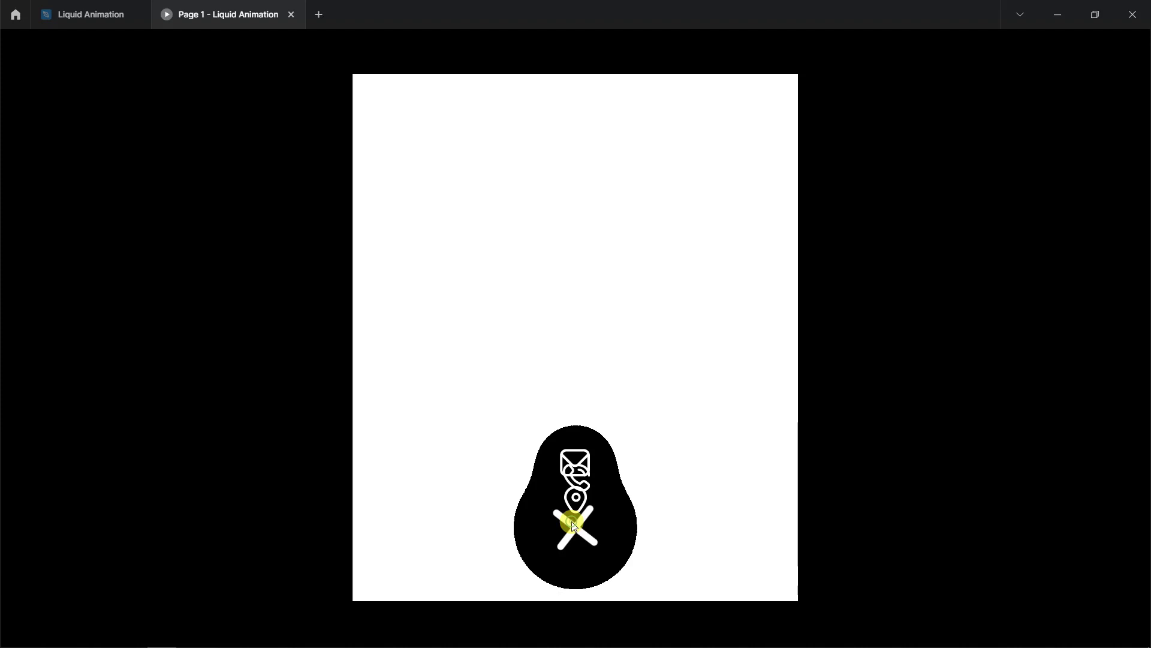
click(573, 526)
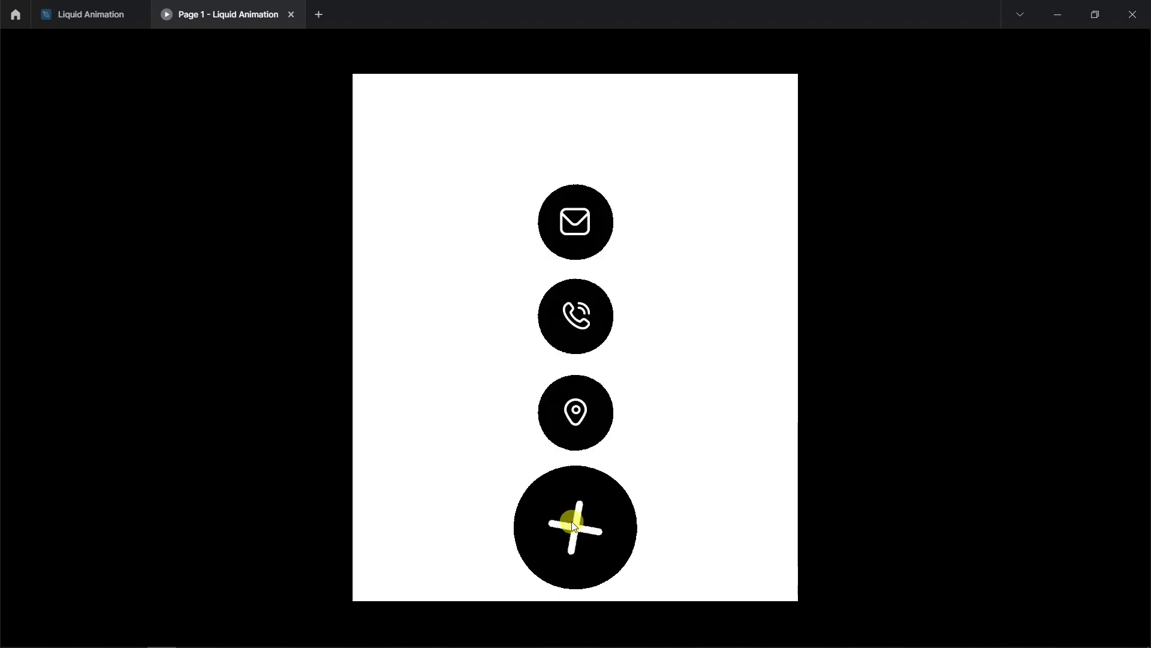
click(572, 526)
click(573, 526)
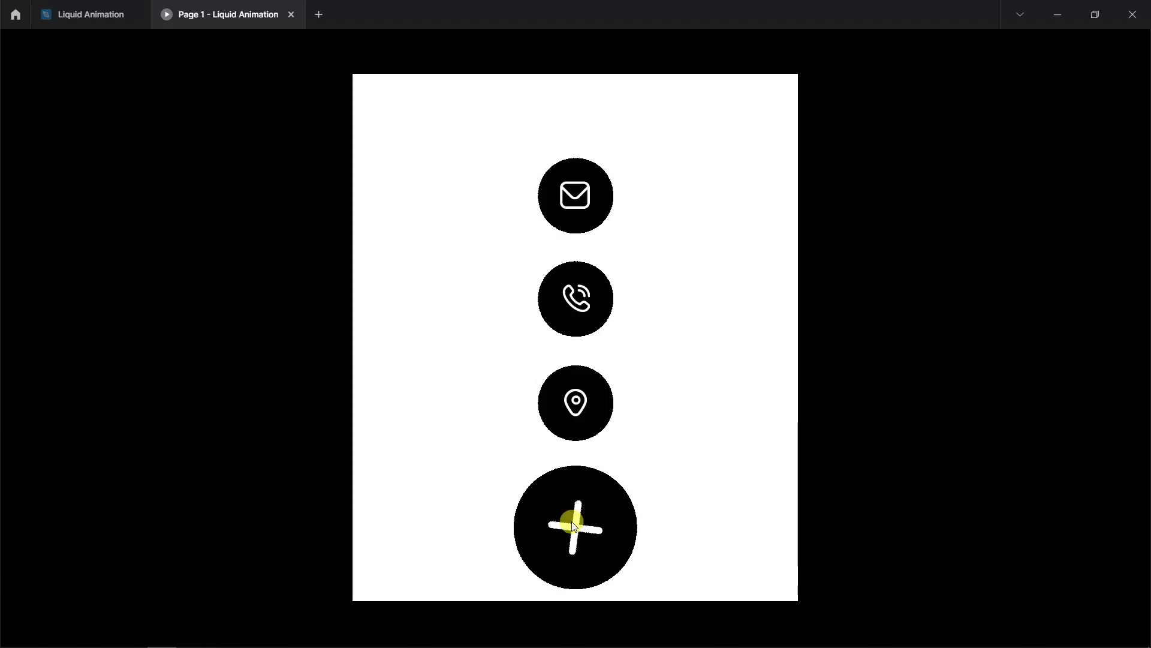